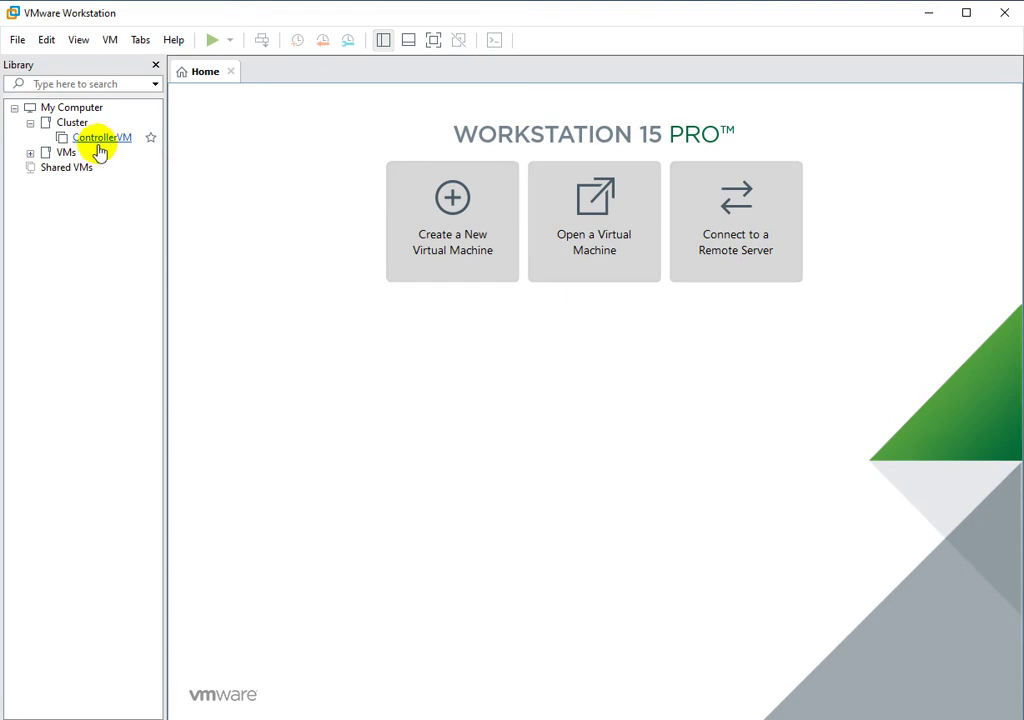
# Close the ControllerVM tab and start a new virtual machine from the File menu.
pyautogui.click(89, 141)
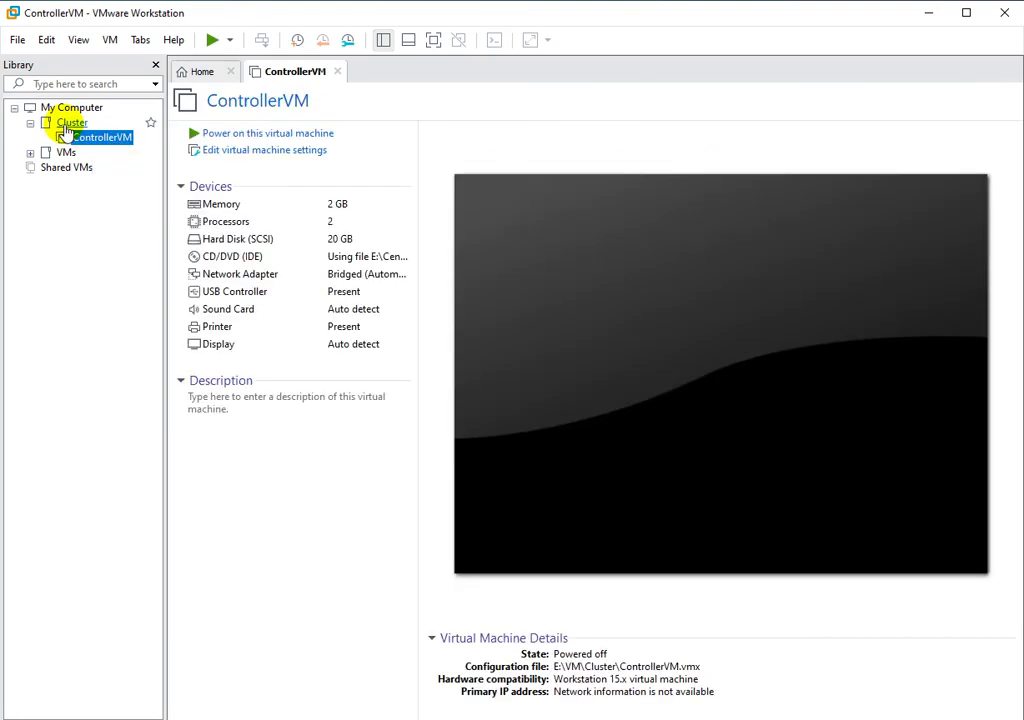
pyautogui.click(337, 72)
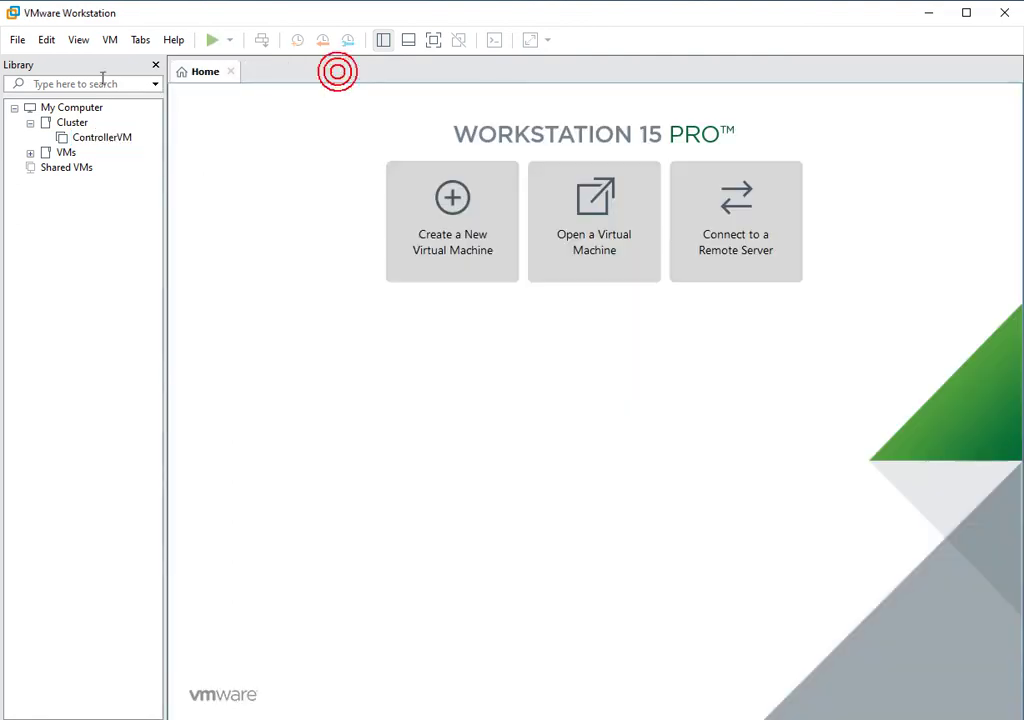
pyautogui.click(18, 41)
pyautogui.click(20, 62)
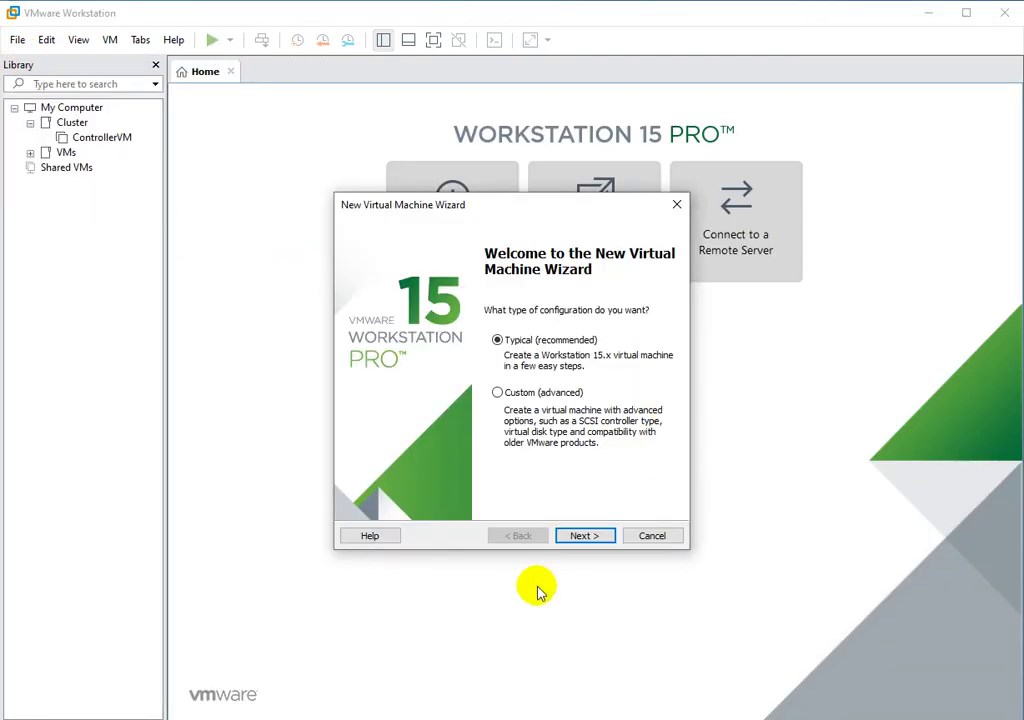
# Choose Typical, install the OS later, select Linux CentOS 7 64-bit, and clear the default name.
pyautogui.click(589, 536)
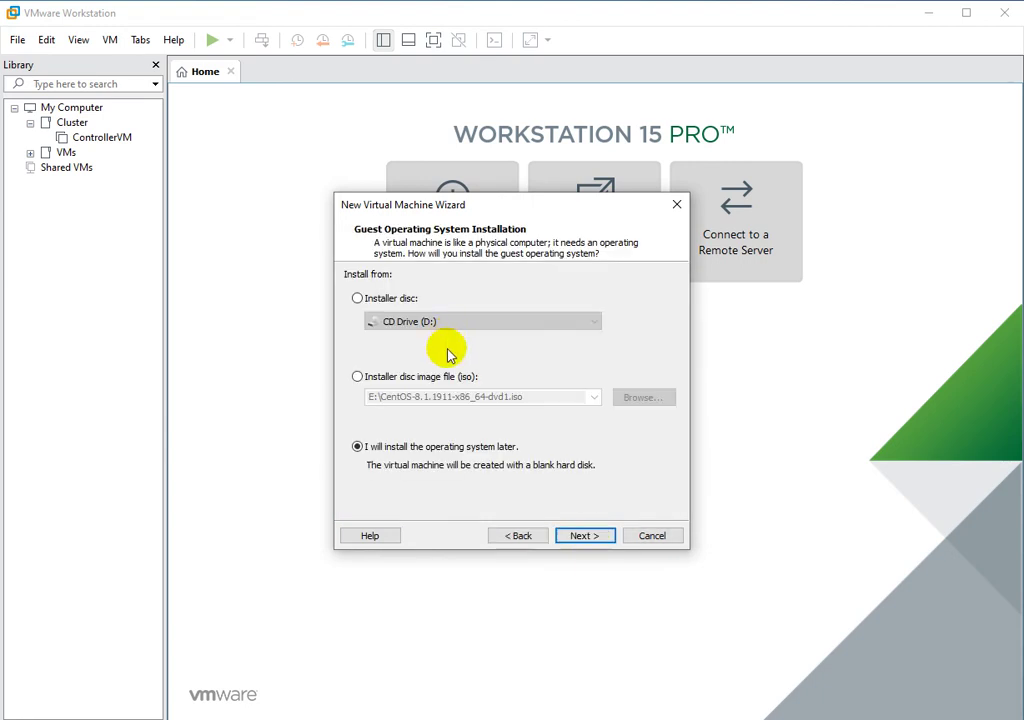
pyautogui.click(595, 536)
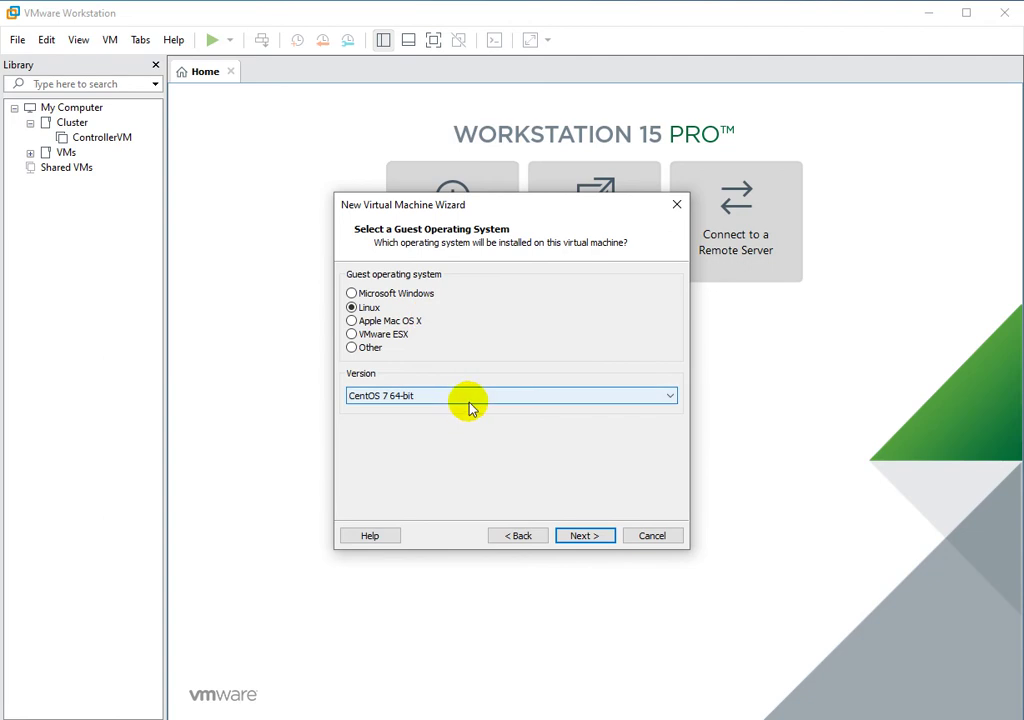
pyautogui.click(581, 536)
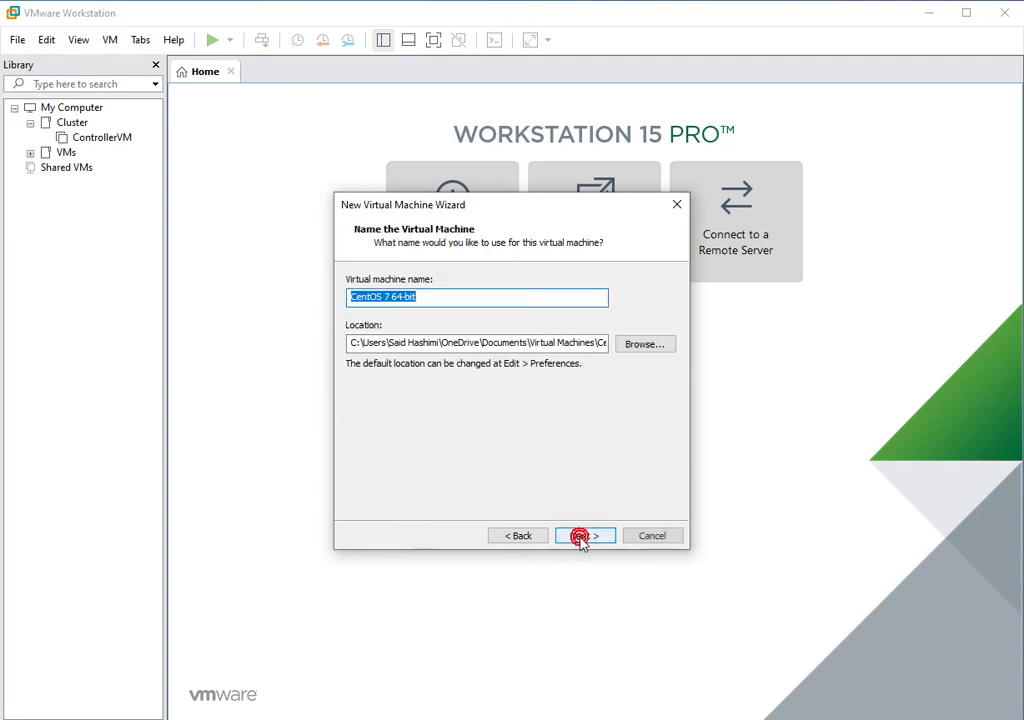
pyautogui.press('BackSpace')
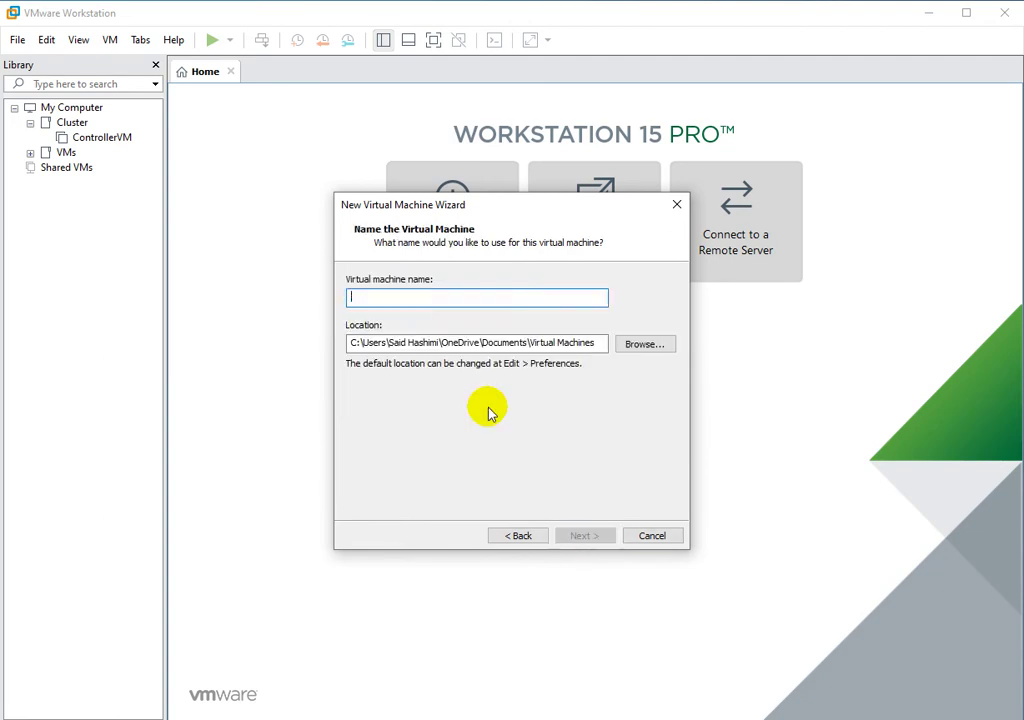
# Name the machine Client1, set its location to E:\VM\Cluster, and continue.
pyautogui.write('Client1')
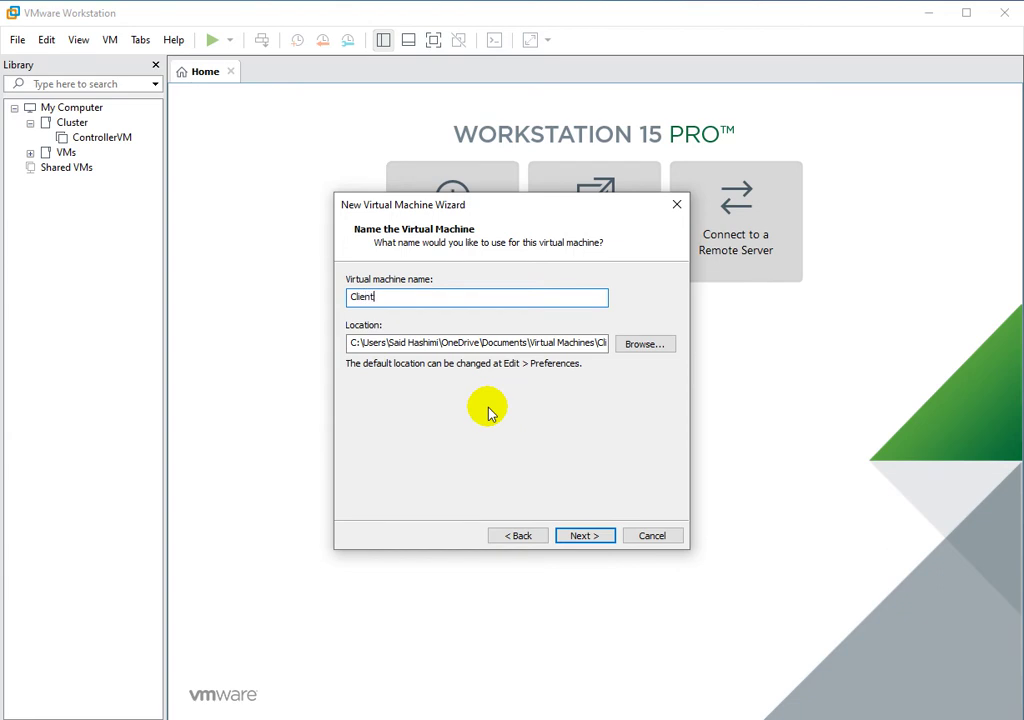
pyautogui.click(640, 345)
pyautogui.click(594, 414)
pyautogui.click(594, 414)
pyautogui.click(594, 414)
pyautogui.click(594, 414)
pyautogui.click(594, 414)
pyautogui.click(594, 414)
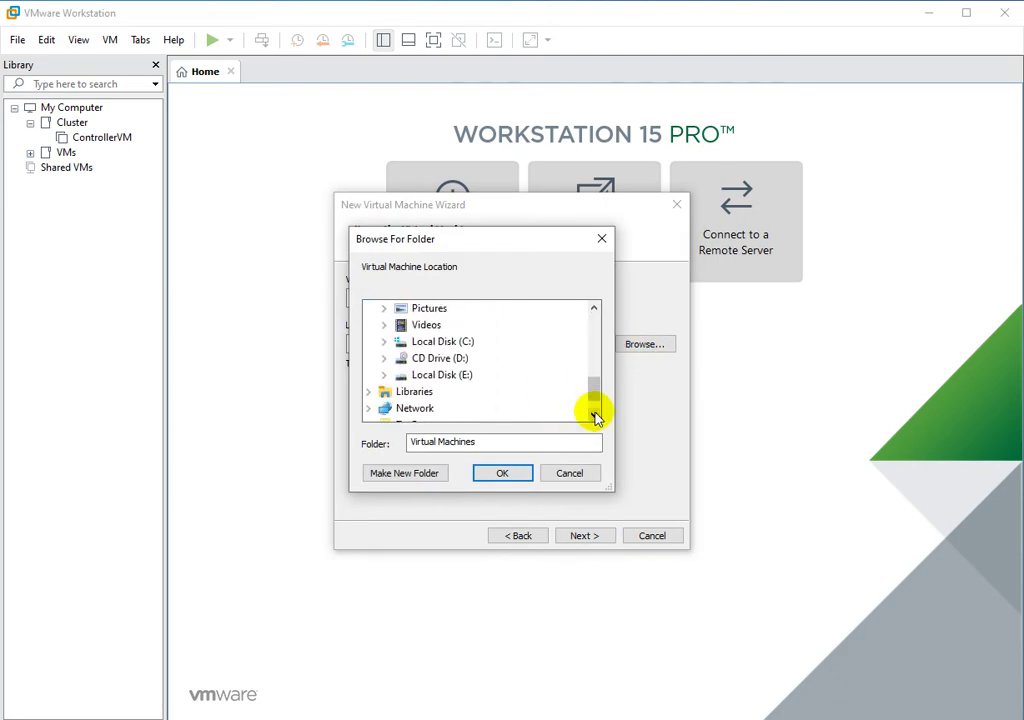
pyautogui.click(383, 374)
pyautogui.scroll(-2, 447, 362)
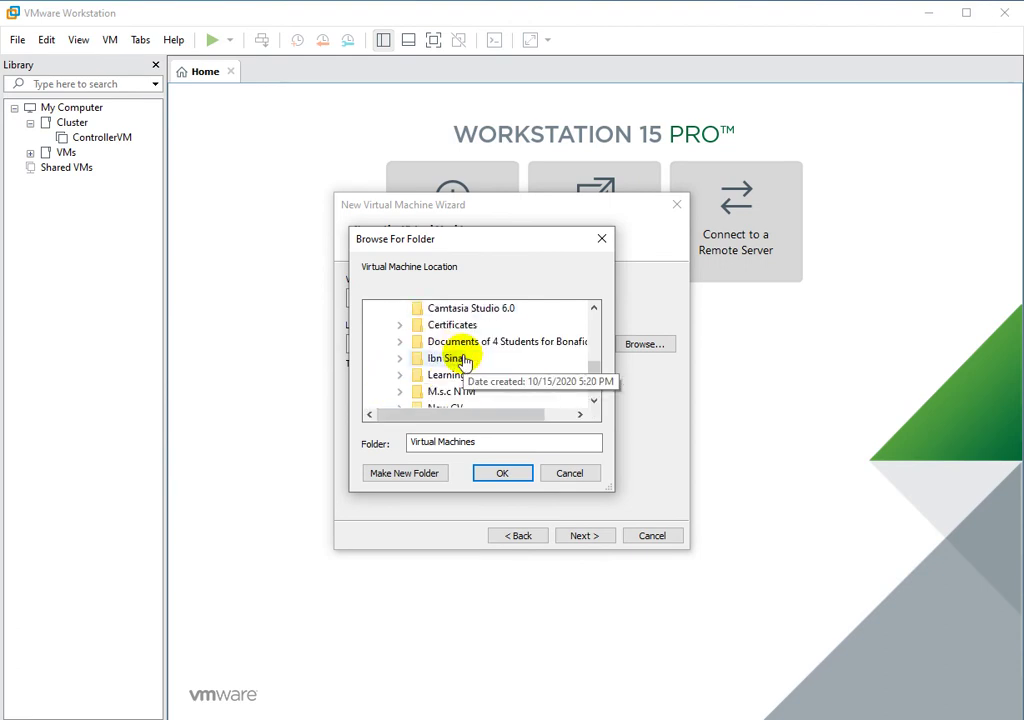
pyautogui.click(400, 391)
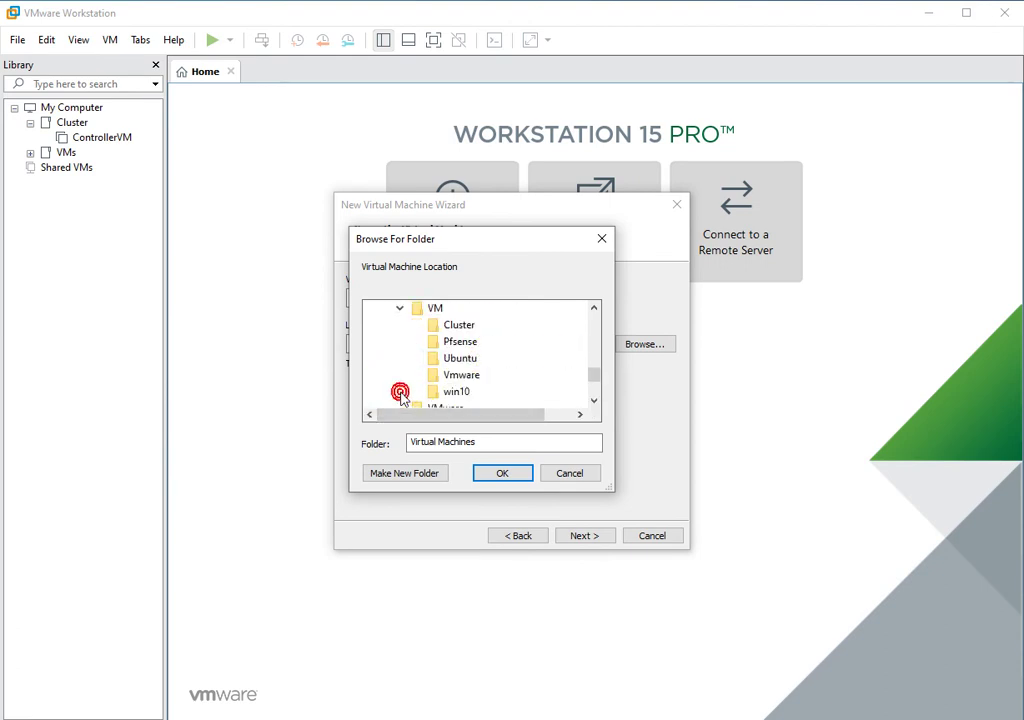
pyautogui.click(452, 326)
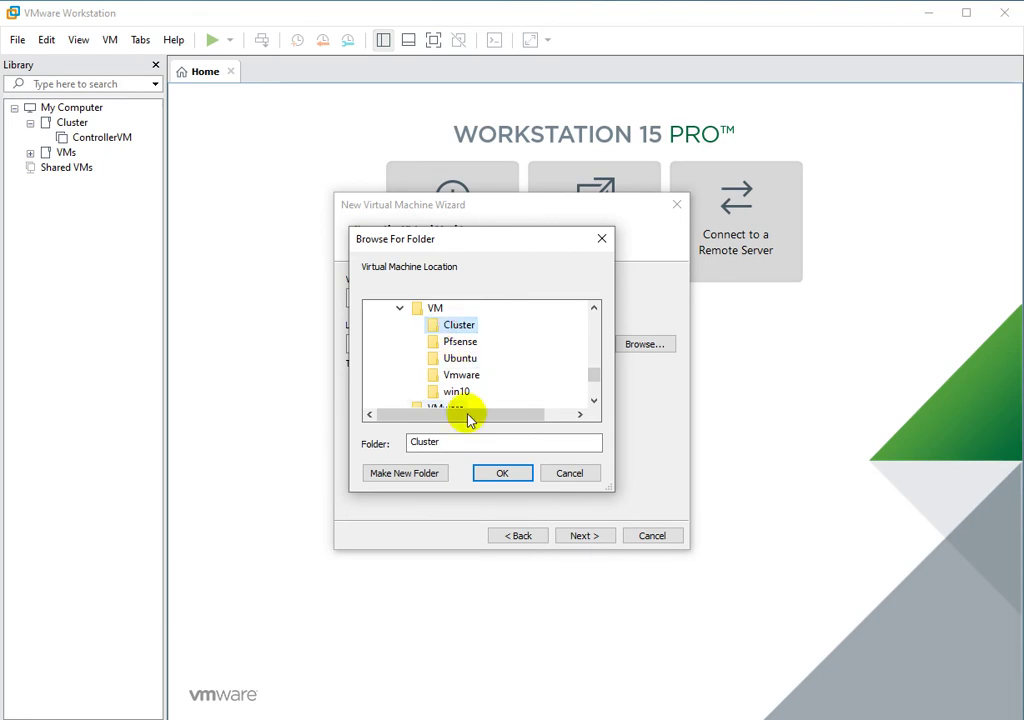
pyautogui.click(500, 473)
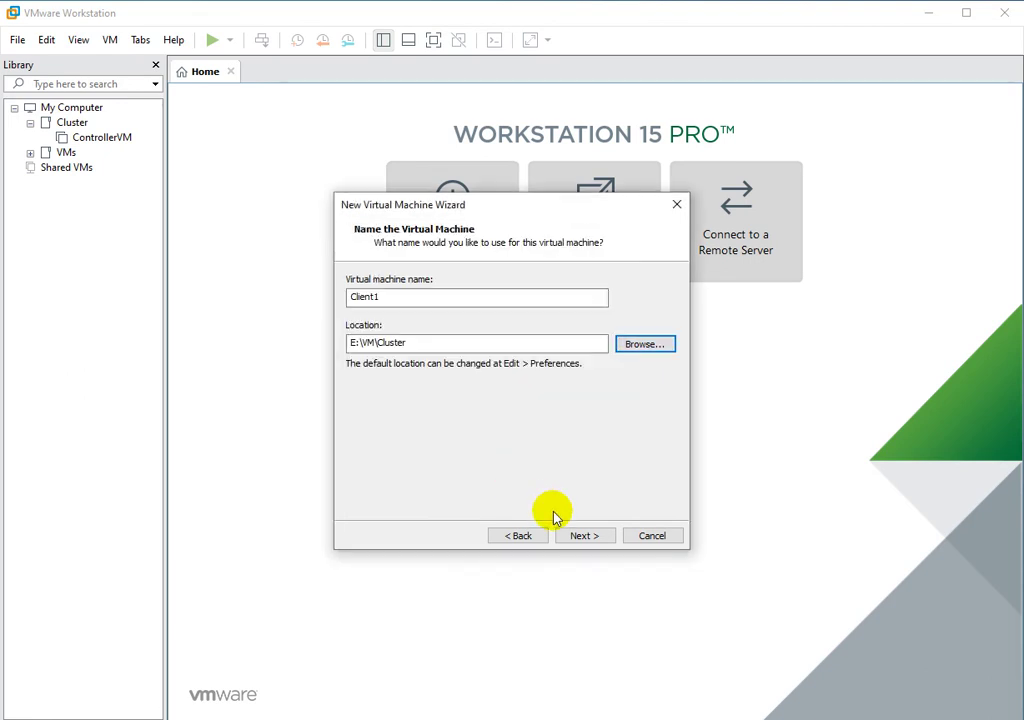
pyautogui.click(579, 536)
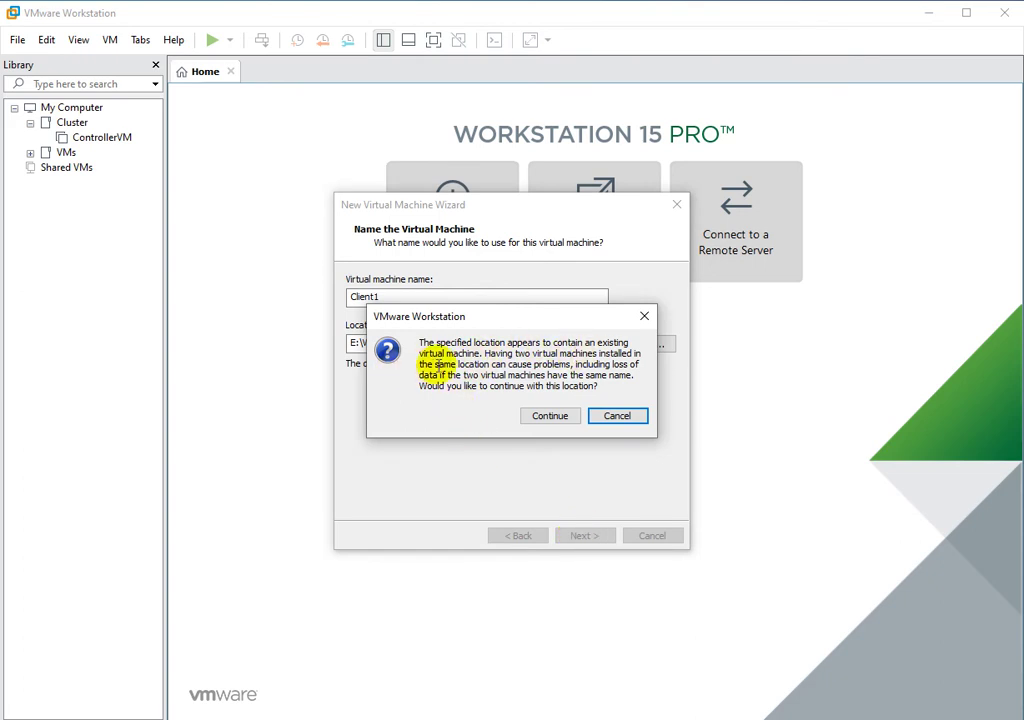
# Create a client1 folder inside Cluster and use E:\VM\Cluster\client1 as Client1's location.
pyautogui.click(646, 318)
pyautogui.click(638, 346)
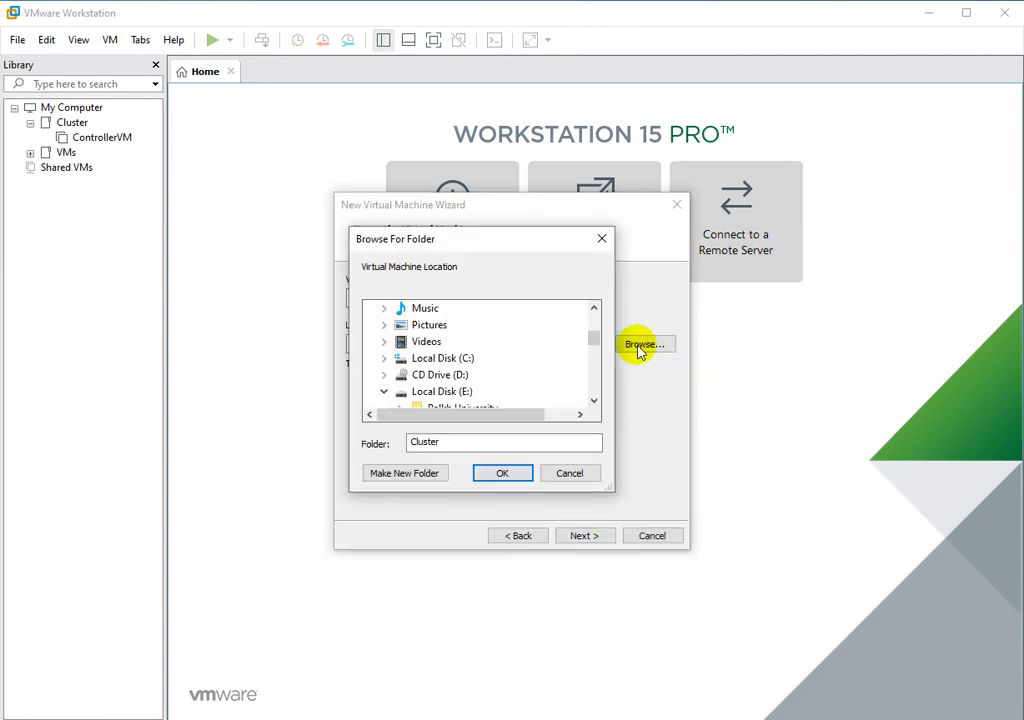
pyautogui.click(594, 403)
pyautogui.moveTo(594, 403); pyautogui.dragTo(593, 404)
pyautogui.moveTo(594, 308); pyautogui.dragTo(596, 310)
pyautogui.click(392, 476)
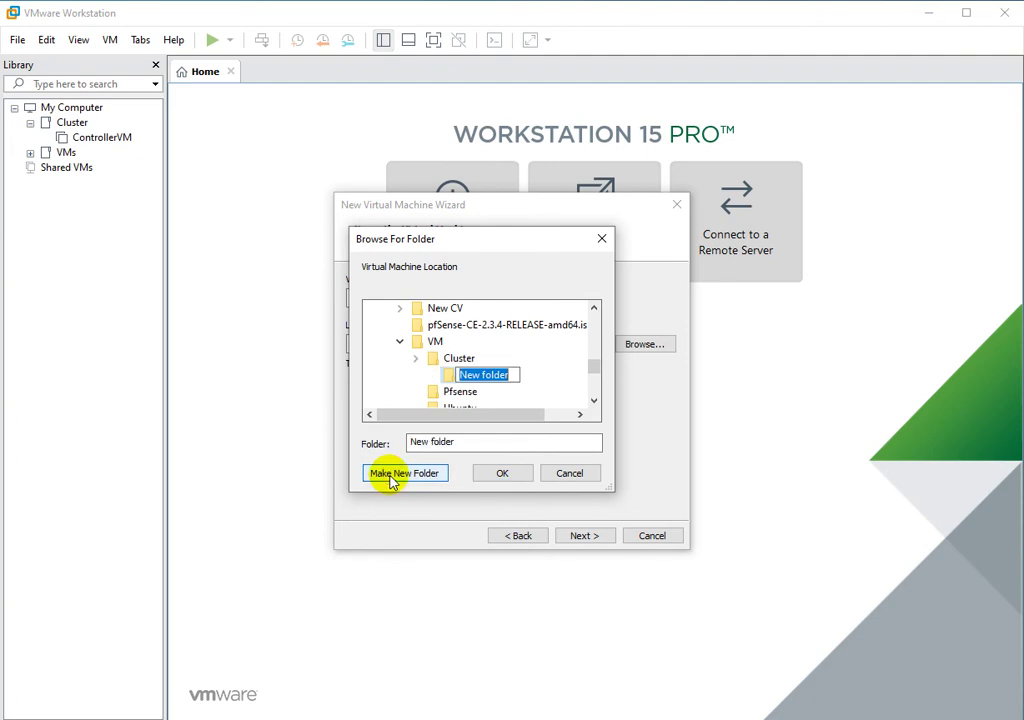
pyautogui.write('client1')
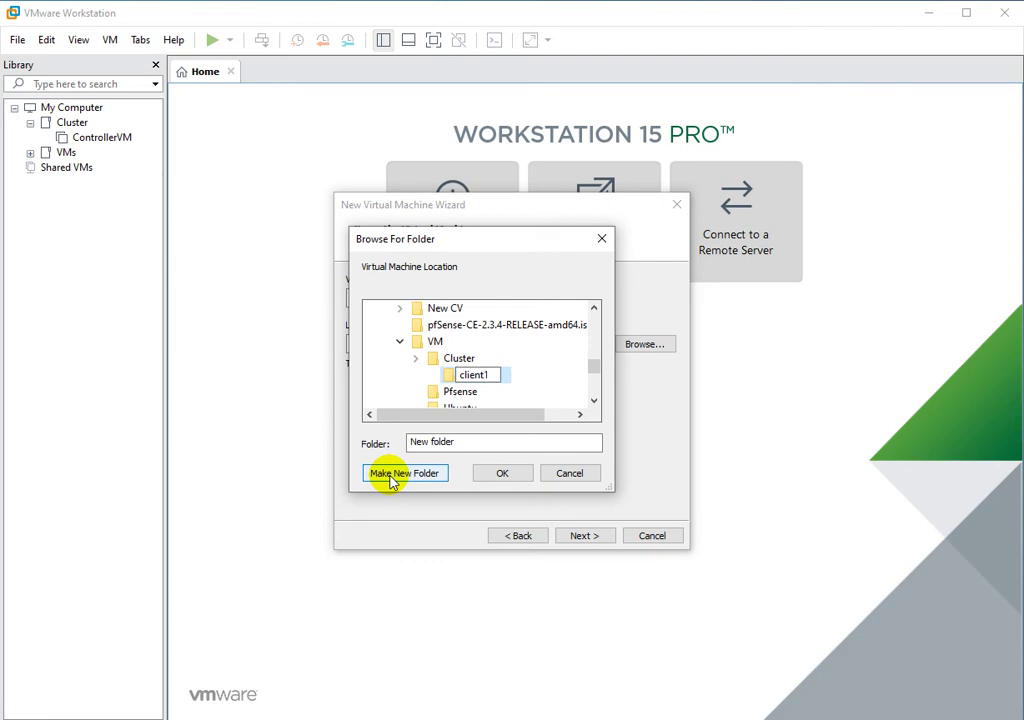
pyautogui.press('Escape')
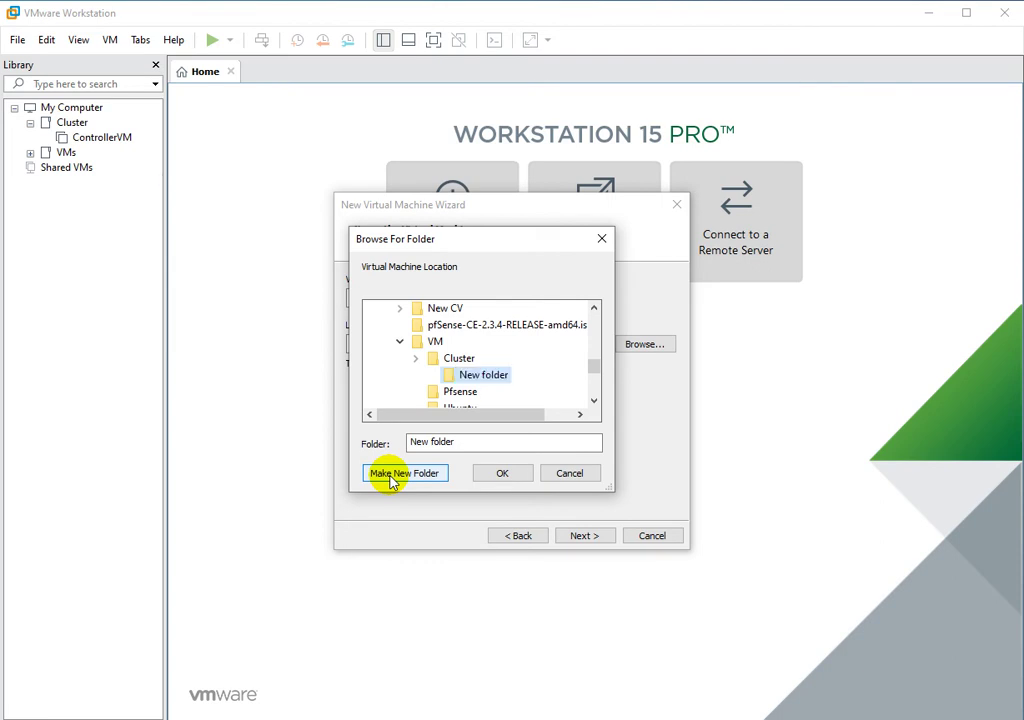
pyautogui.click(506, 473)
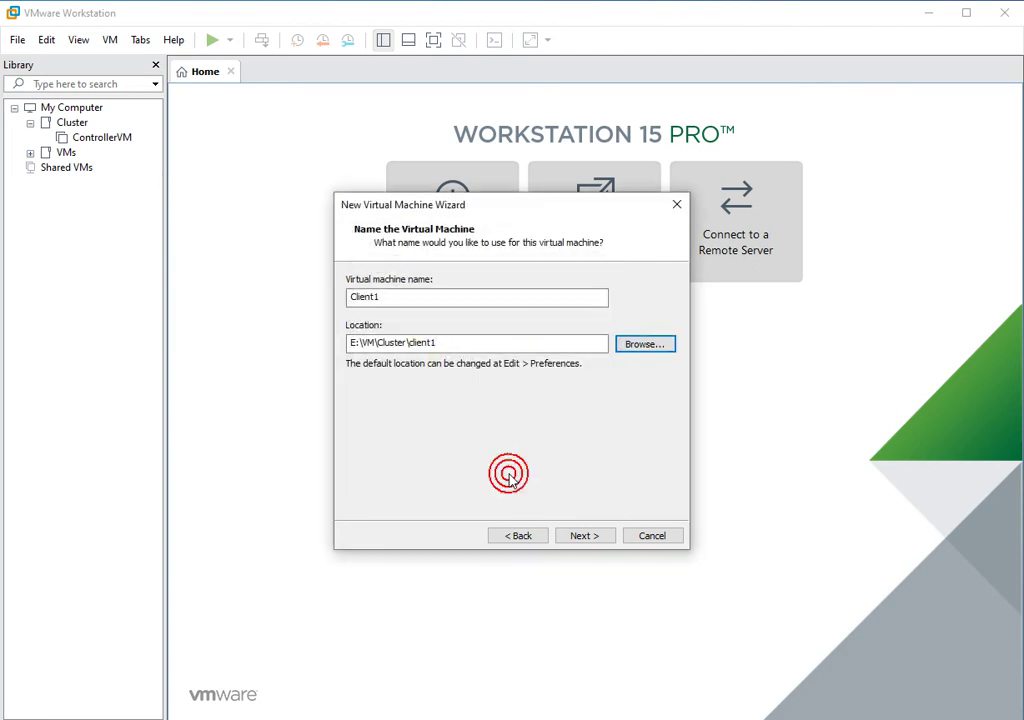
pyautogui.click(580, 538)
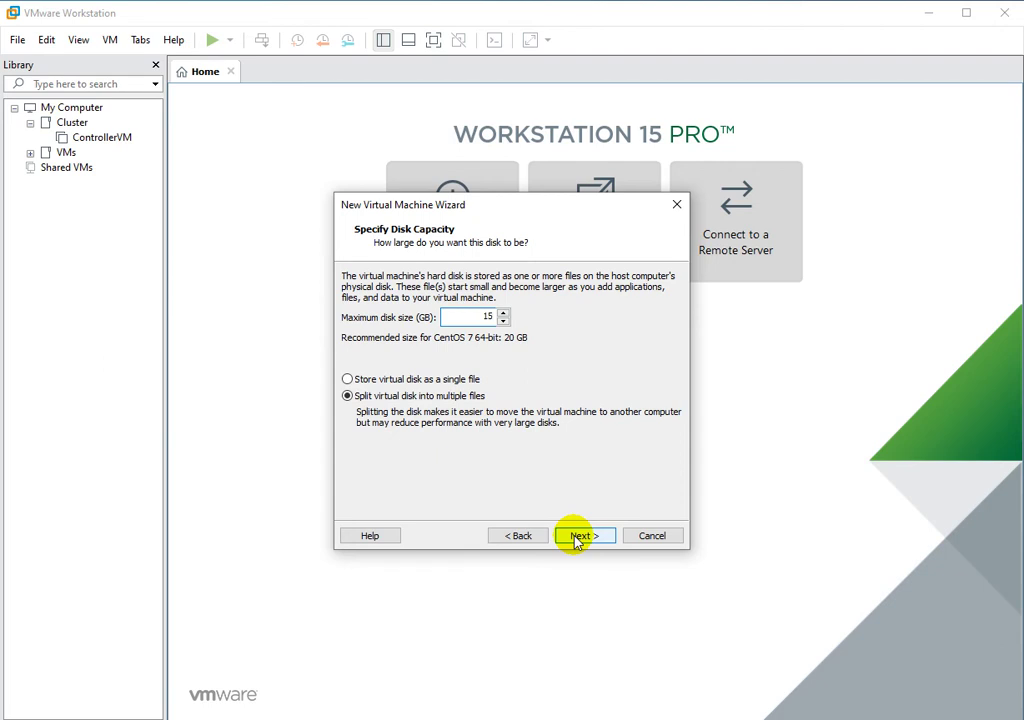
# Accept the 15 GB split-file disk and move on to the summary page.
pyautogui.click(577, 540)
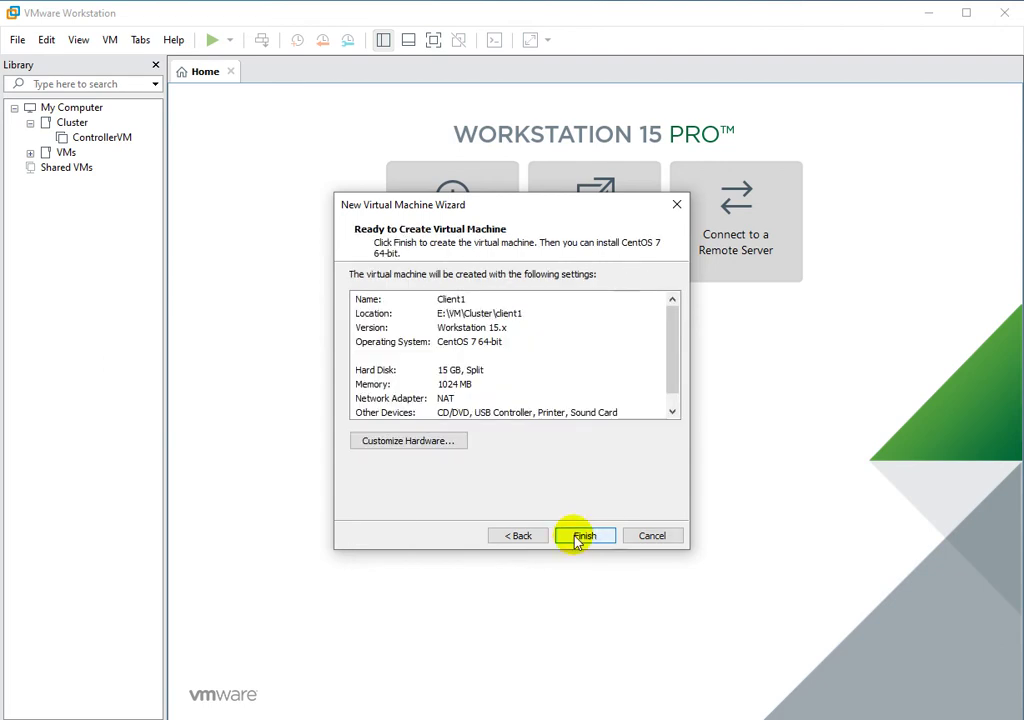
# Switch Client1's network adapter to Bridged in the hardware settings.
pyautogui.click(408, 441)
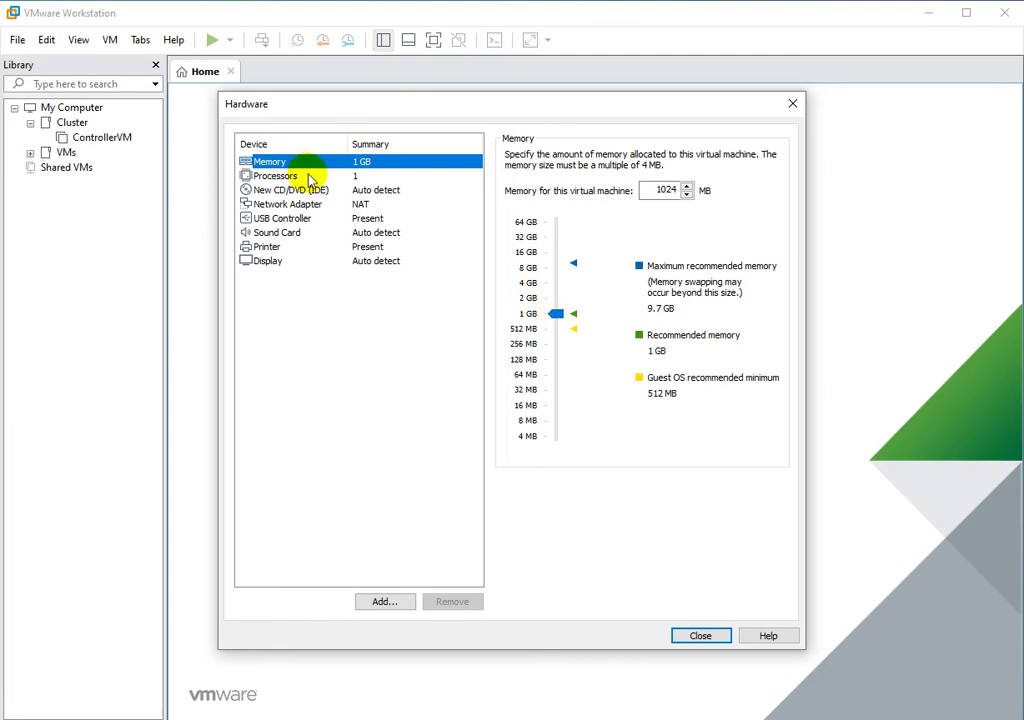
pyautogui.click(300, 177)
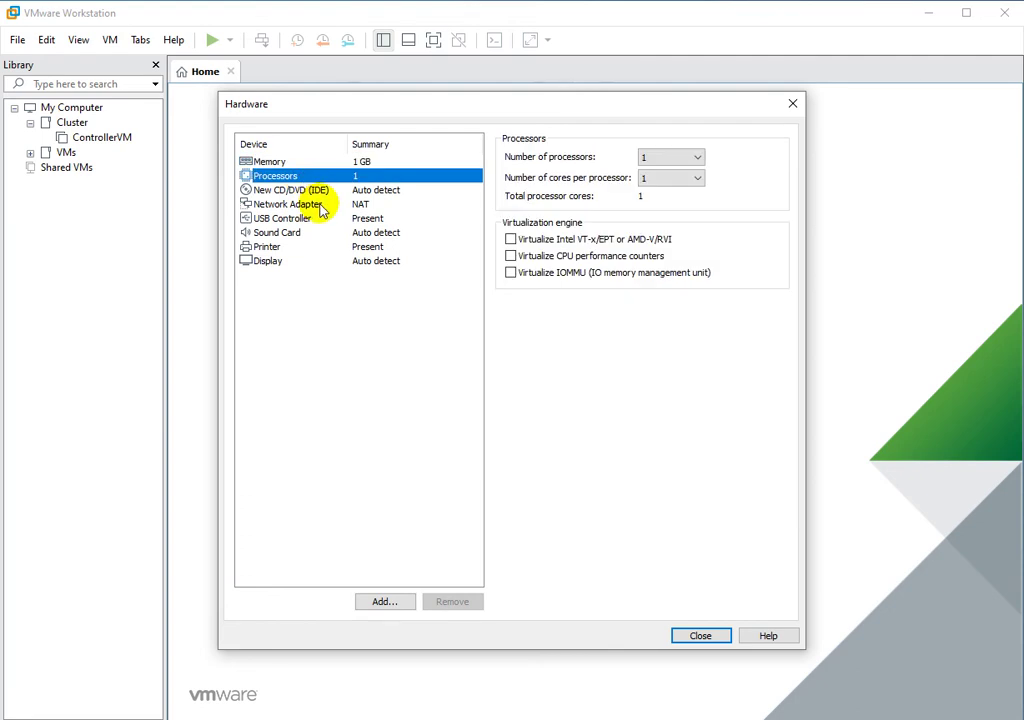
pyautogui.click(321, 205)
pyautogui.click(512, 217)
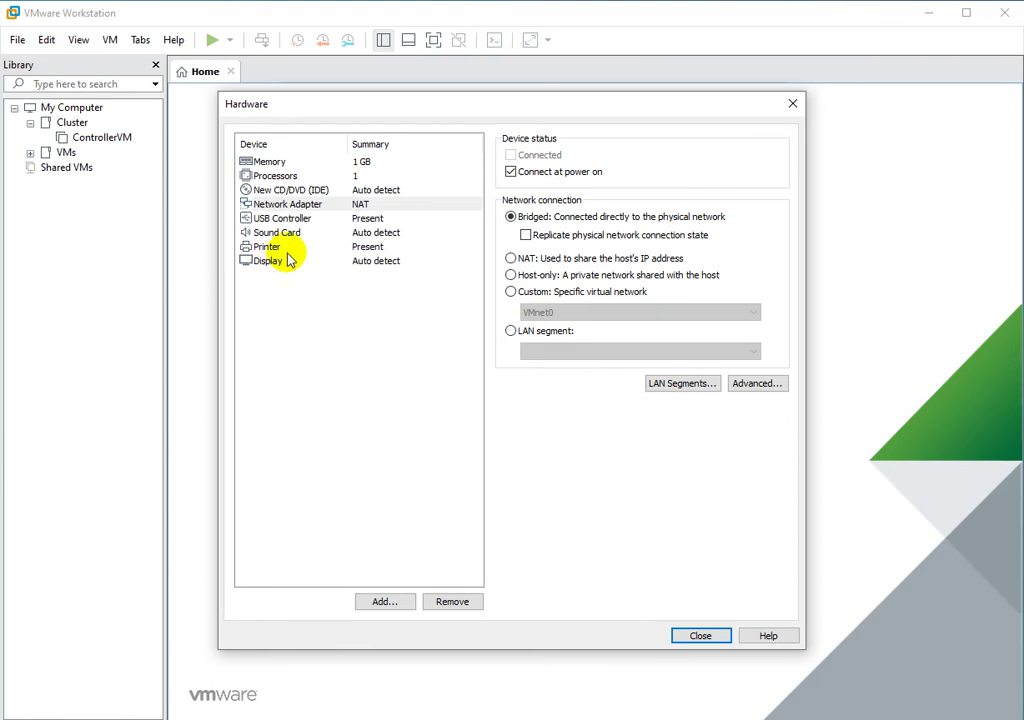
# Attach E:\CentOS-8.1.1911-x86_64-dvd1.iso as the CD/DVD drive's ISO image.
pyautogui.click(292, 191)
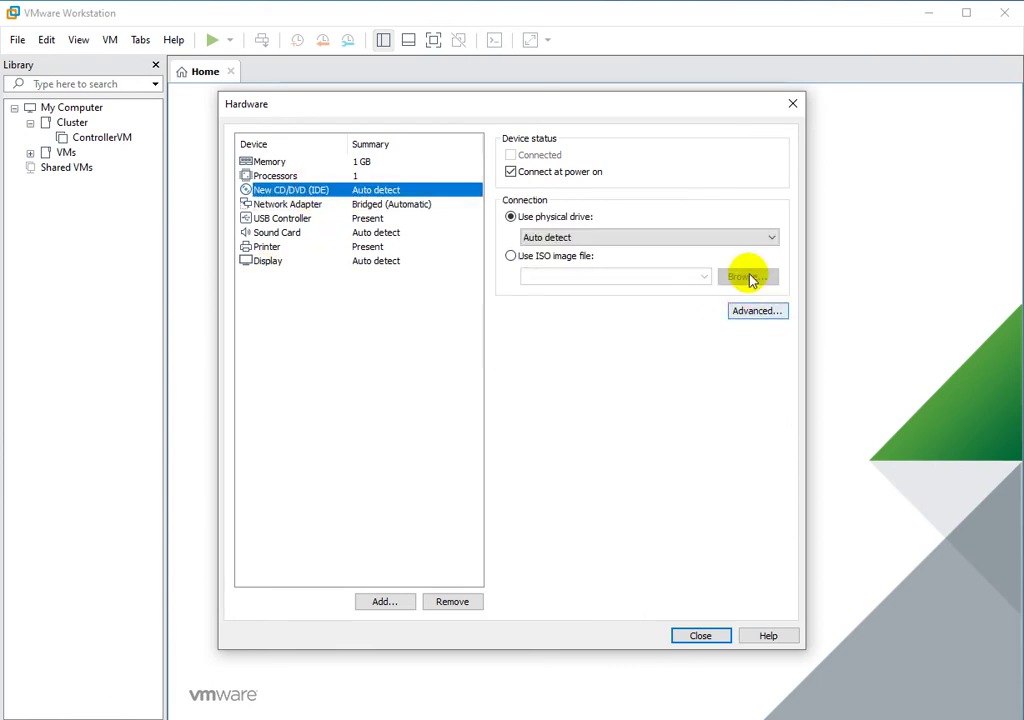
pyautogui.click(555, 256)
pyautogui.click(740, 280)
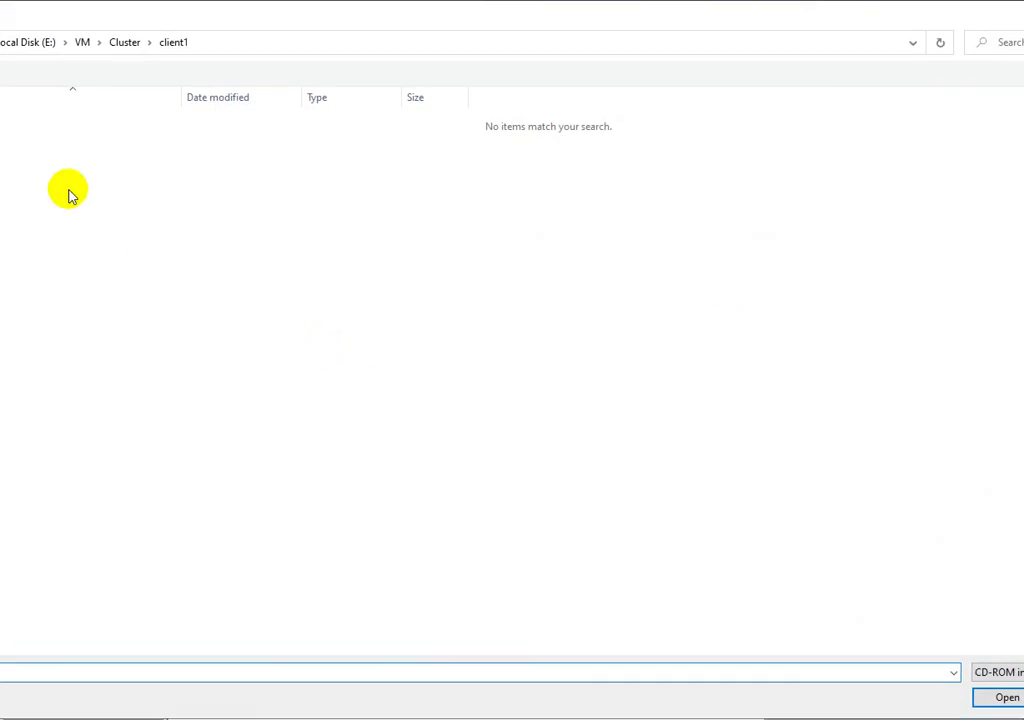
pyautogui.click(22, 43)
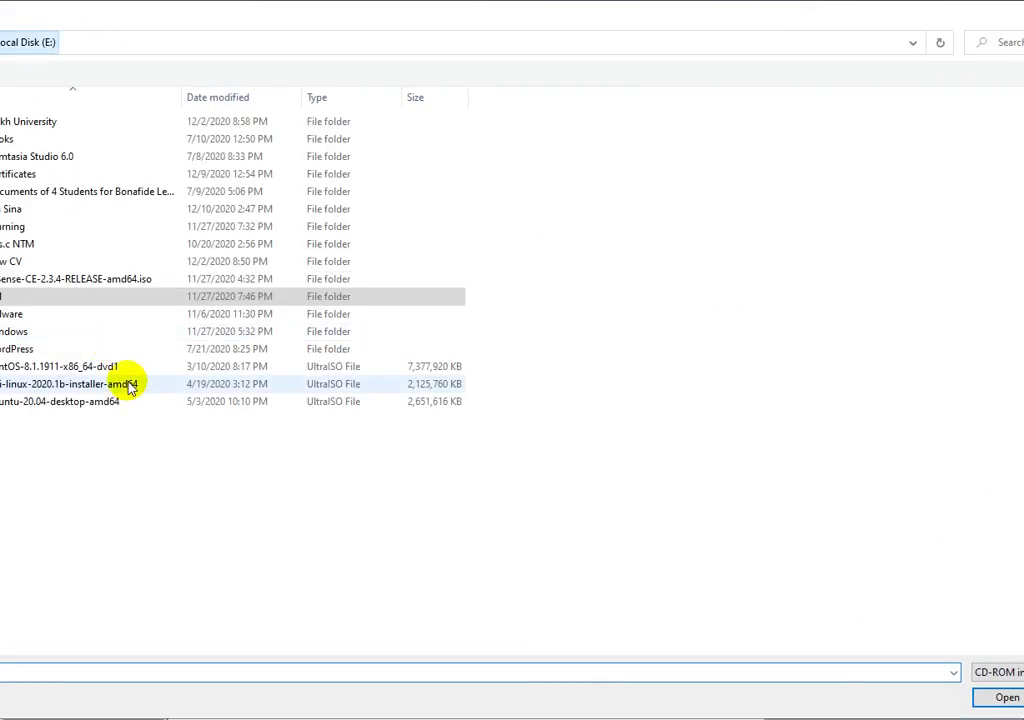
pyautogui.click(43, 366)
pyautogui.doubleClick(43, 366)
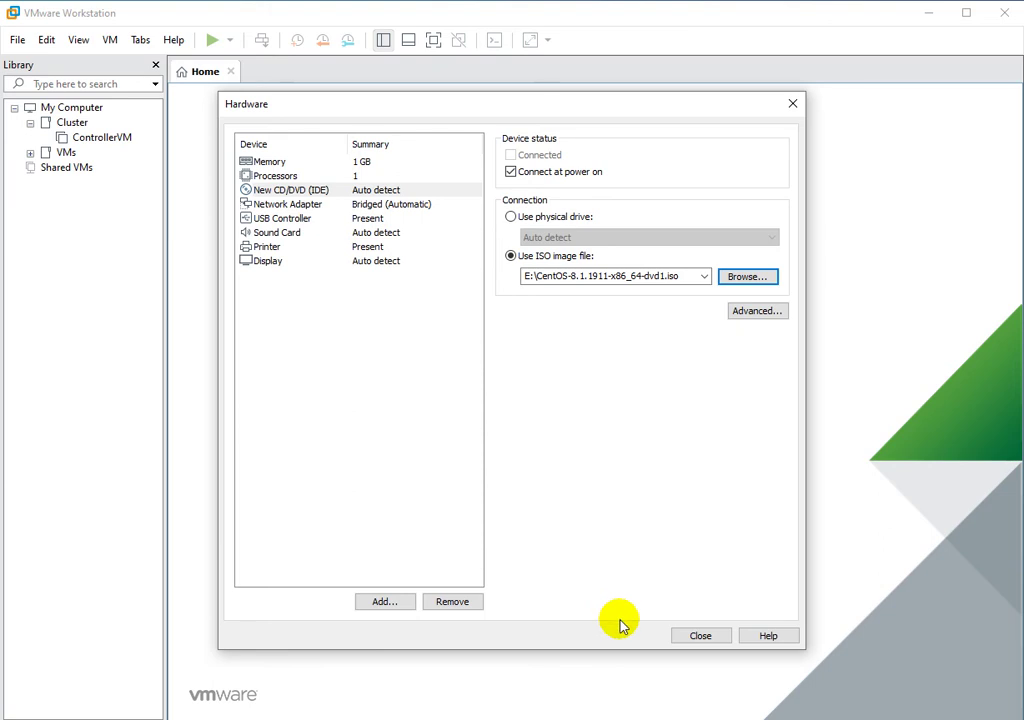
# Close the hardware settings, review Client1's summary, and finish the wizard.
pyautogui.click(700, 636)
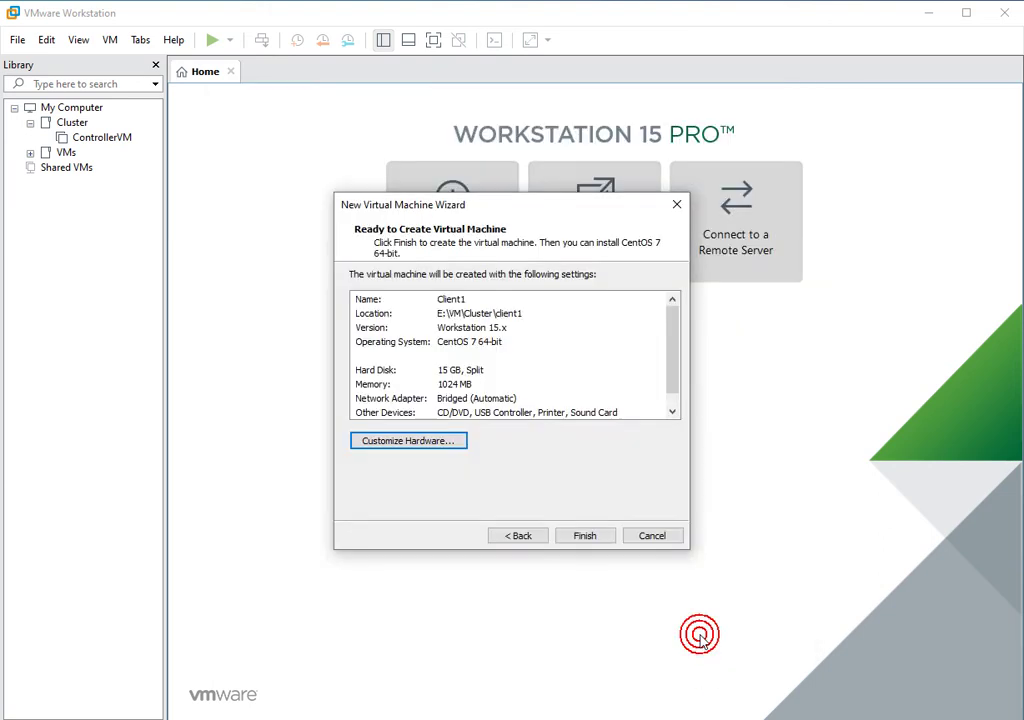
pyautogui.scroll(-1, 580, 393)
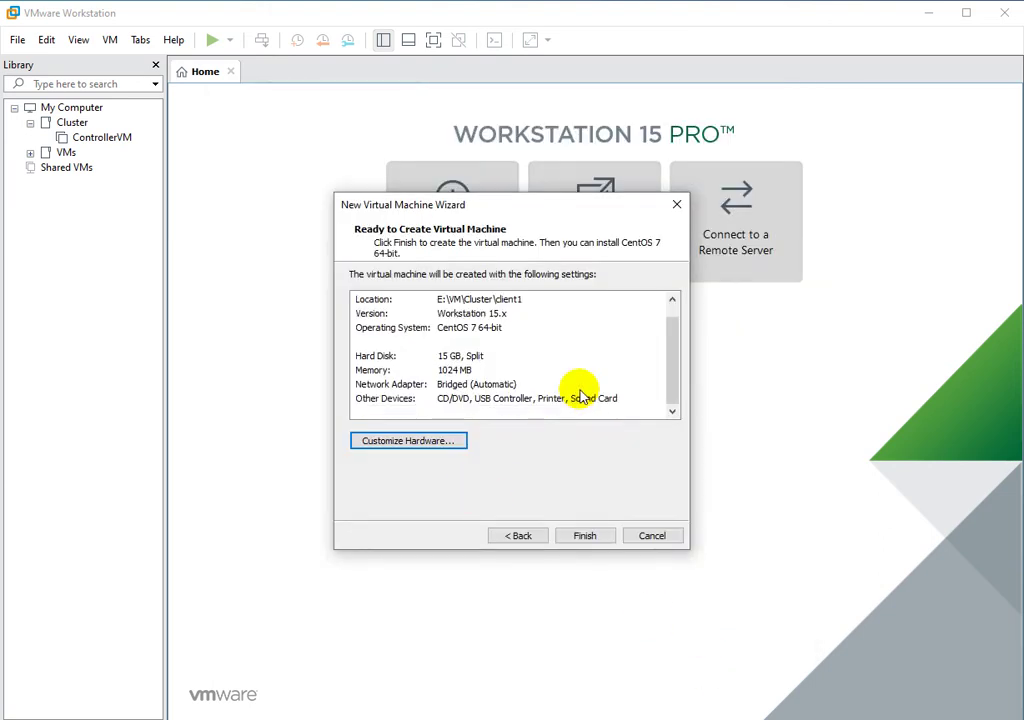
pyautogui.scroll(1, 580, 395)
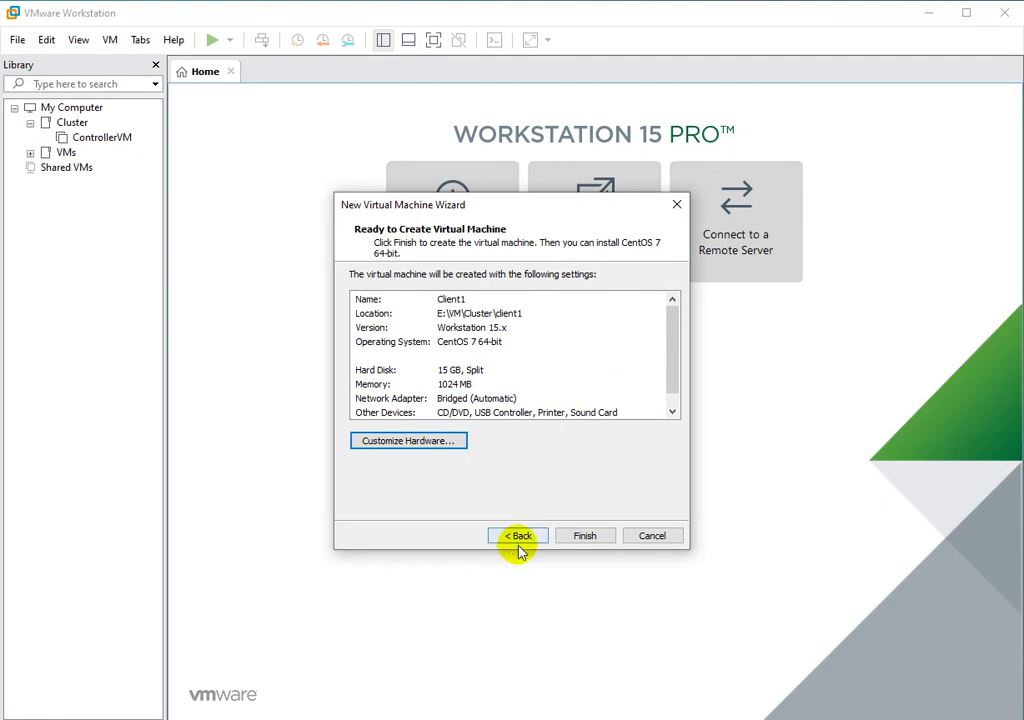
pyautogui.click(584, 537)
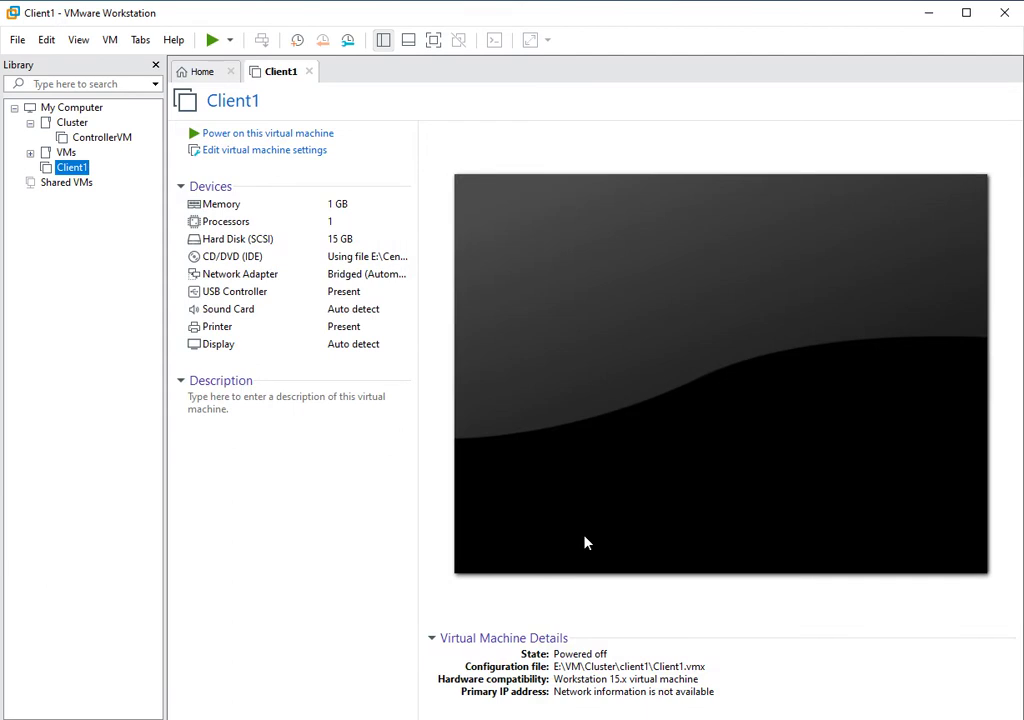
# Power on Client1 and boot the Install CentOS Linux 8 entry.
pyautogui.click(212, 42)
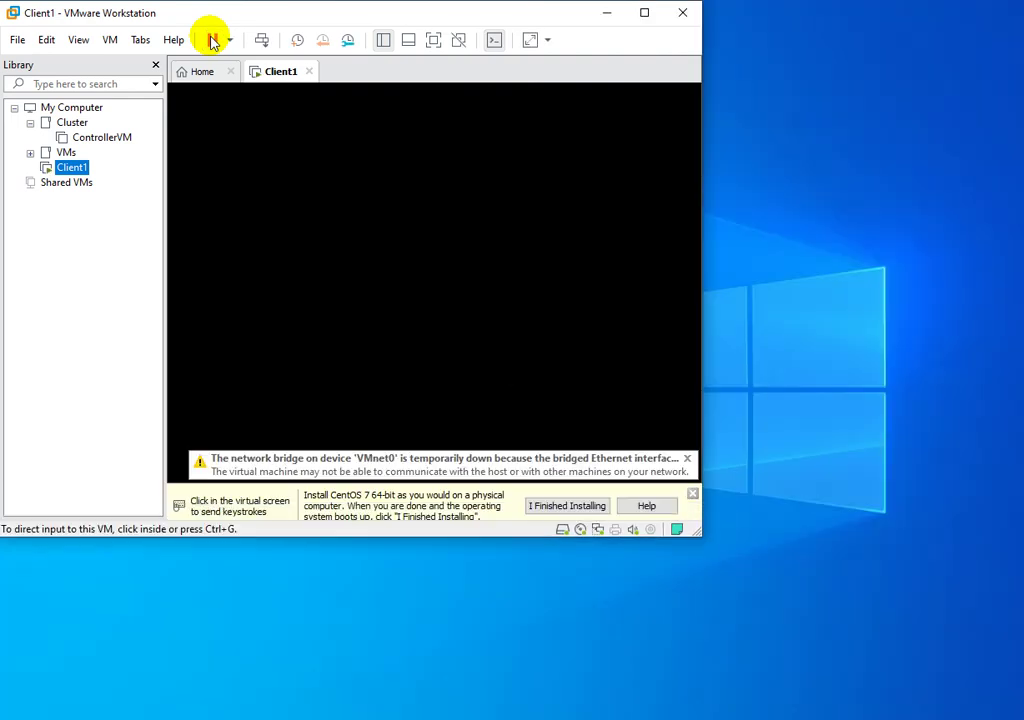
pyautogui.moveTo(700, 535); pyautogui.dragTo(702, 549)
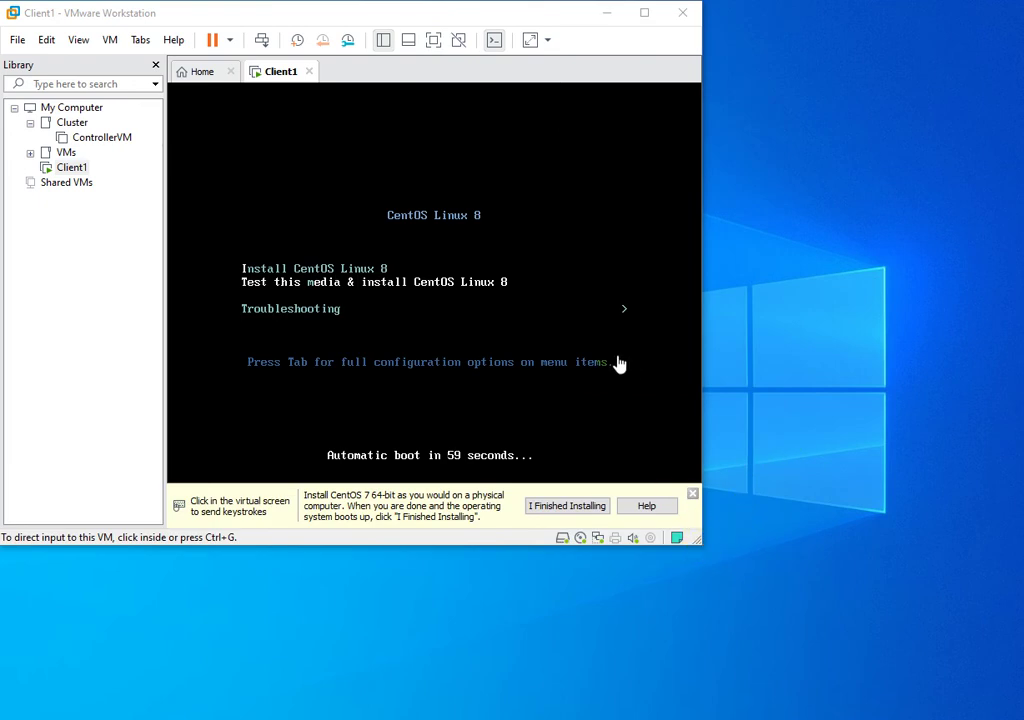
pyautogui.click(523, 338)
pyautogui.press('Up')
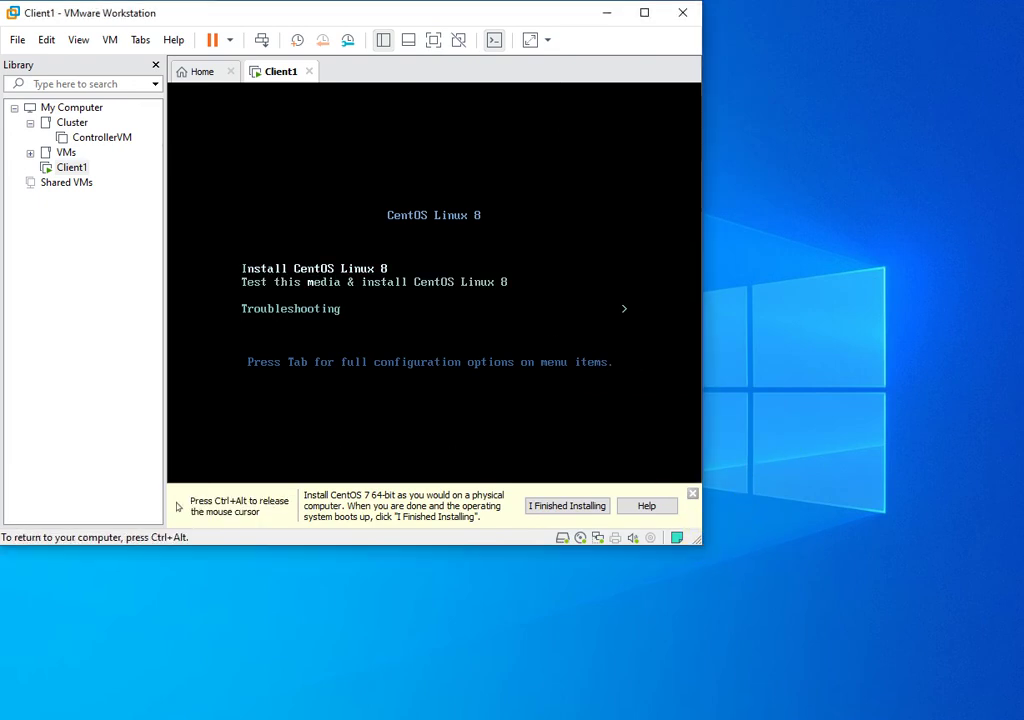
pyautogui.press('Return')
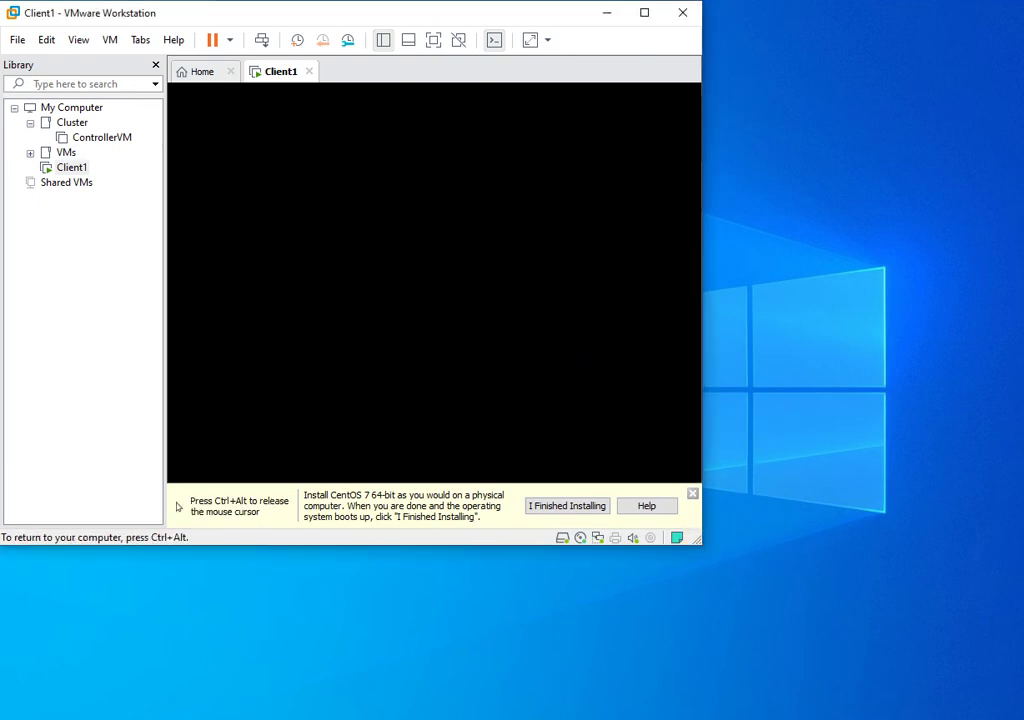
pyautogui.hotkey('ctrl', 'alt')
# Resize the VMware window larger while the installer loads.
pyautogui.moveTo(702, 542); pyautogui.dragTo(1012, 705)
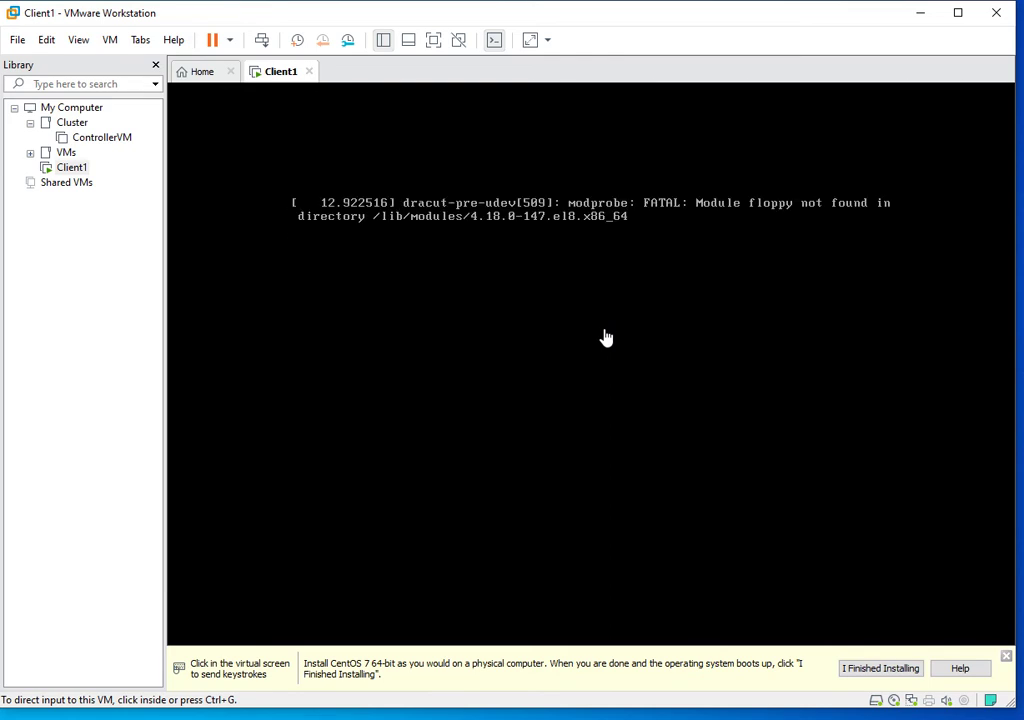
pyautogui.press('super+Down')
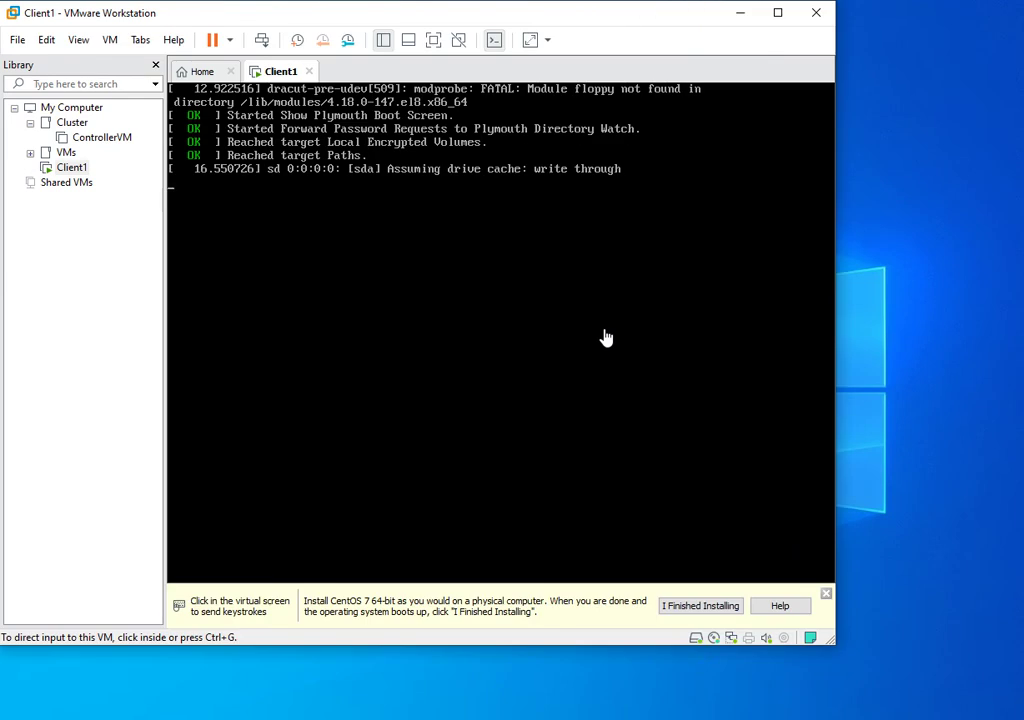
pyautogui.moveTo(834, 640); pyautogui.dragTo(1004, 697)
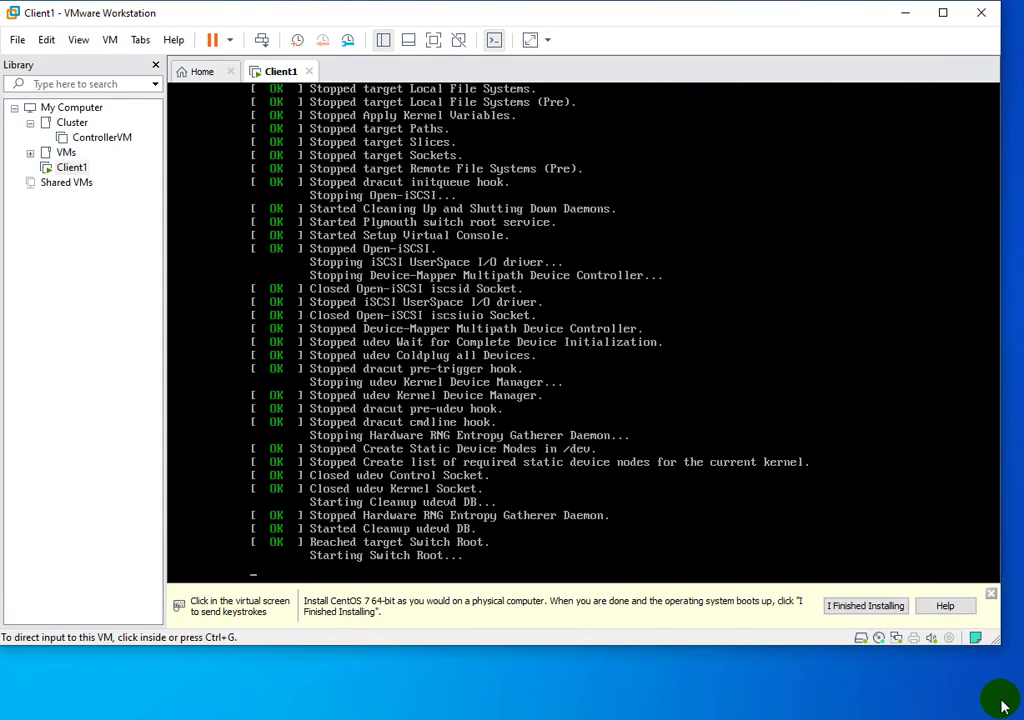
pyautogui.moveTo(829, 647)
pyautogui.mouseDown()
pyautogui.moveTo(816, 702)
pyautogui.moveTo(830, 653)
pyautogui.mouseUp()
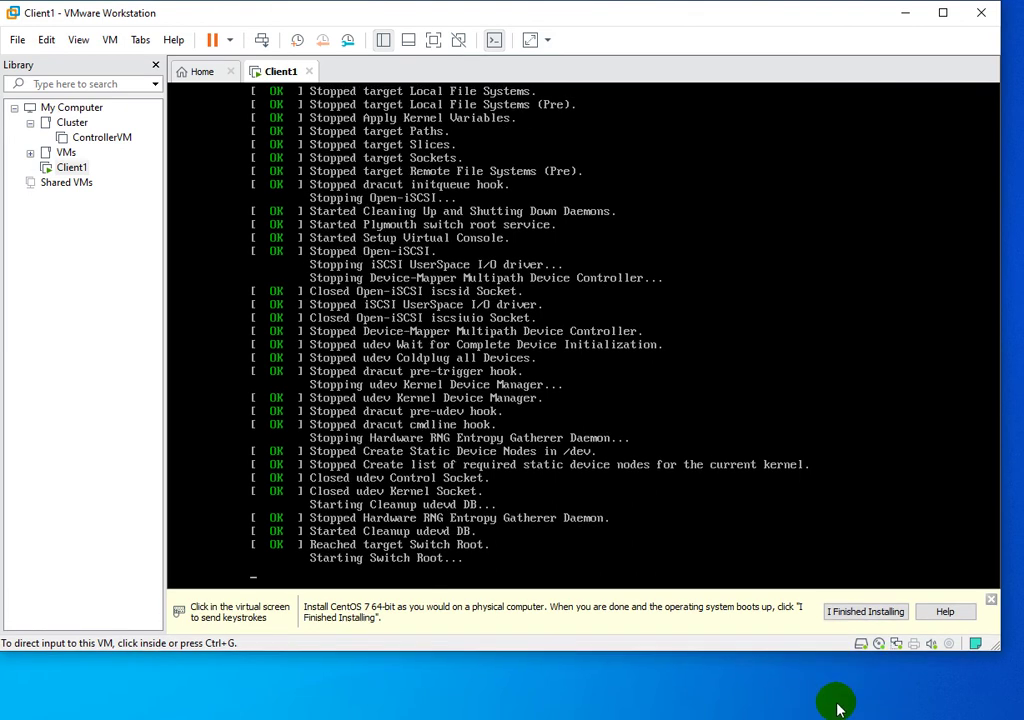
pyautogui.moveTo(804, 653); pyautogui.dragTo(807, 709)
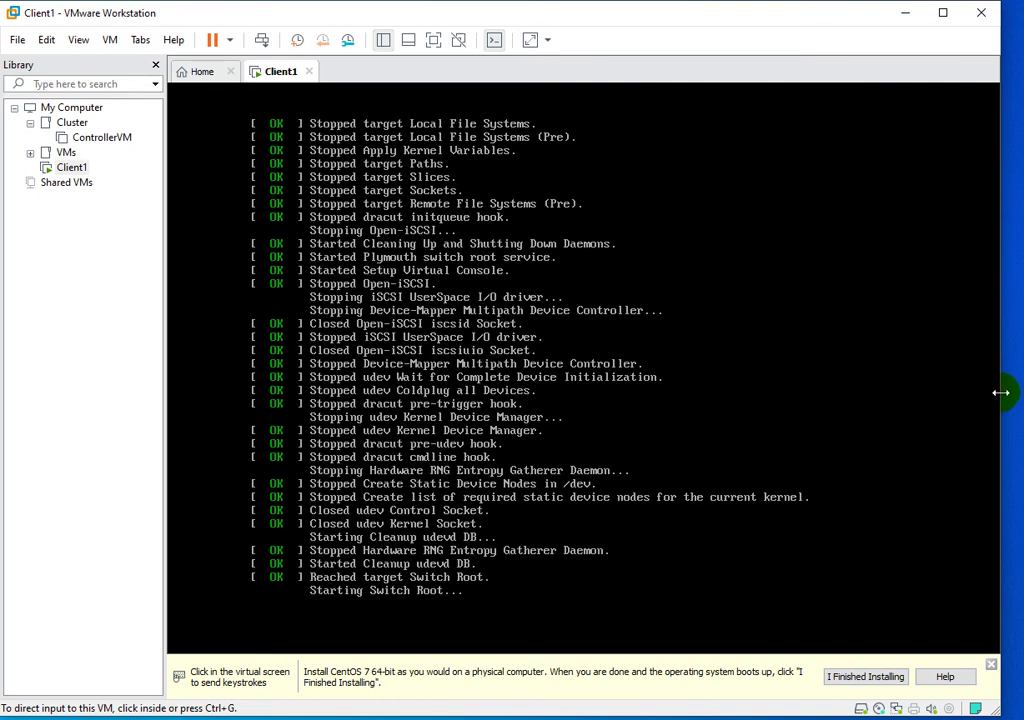
pyautogui.moveTo(1000, 392); pyautogui.dragTo(1016, 389)
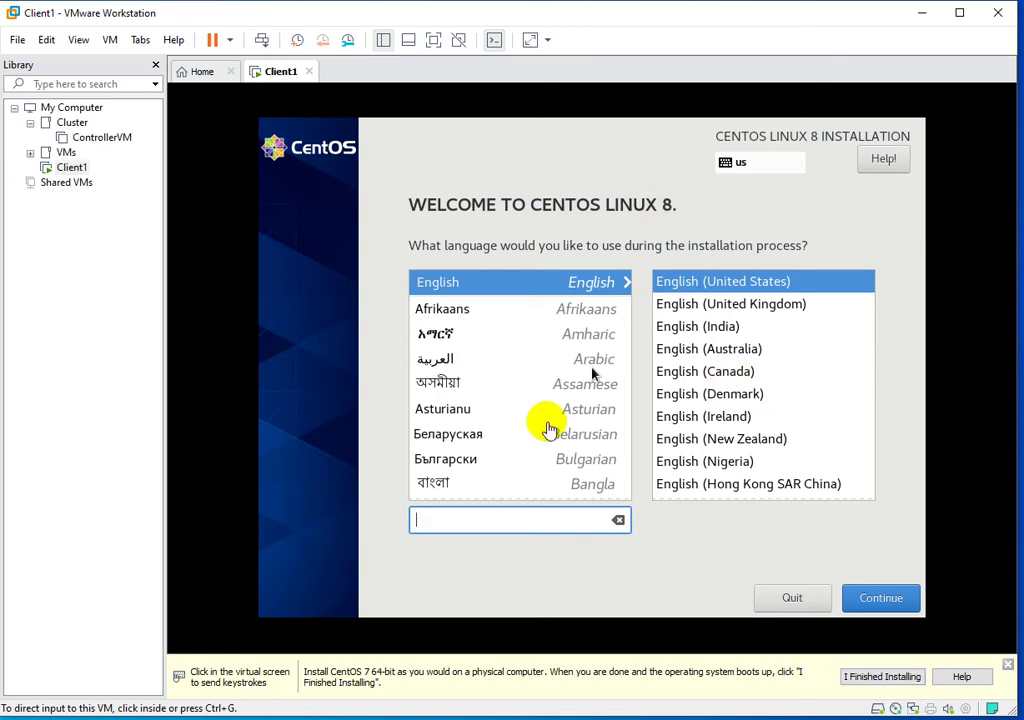
# Keep English (United States) as the installer language and continue.
pyautogui.click(866, 598)
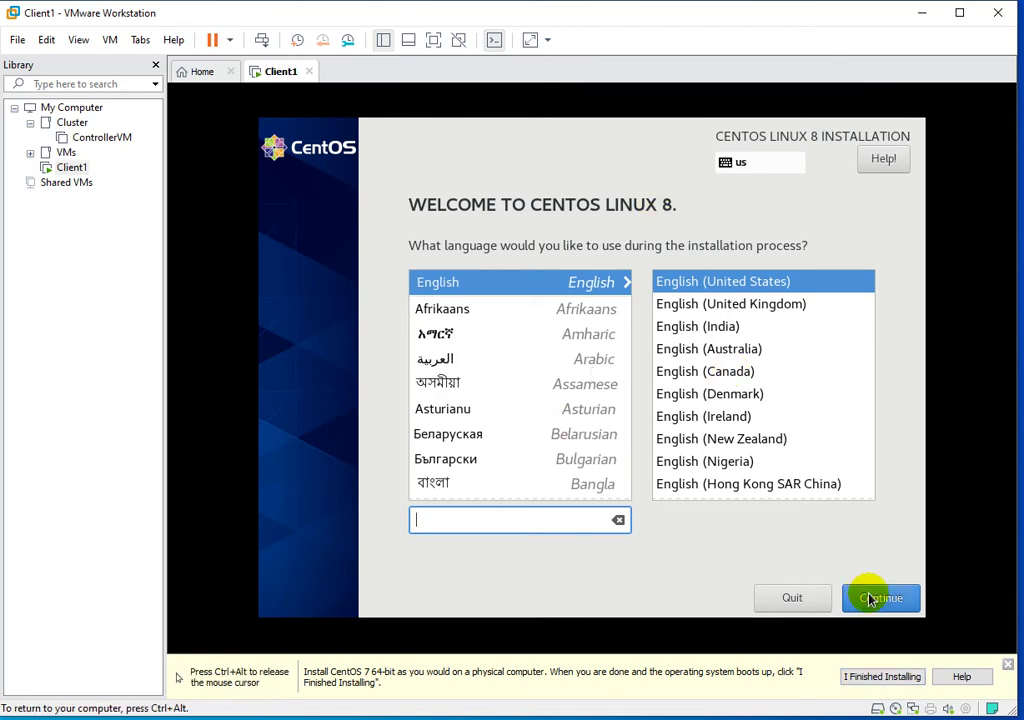
pyautogui.click(868, 598)
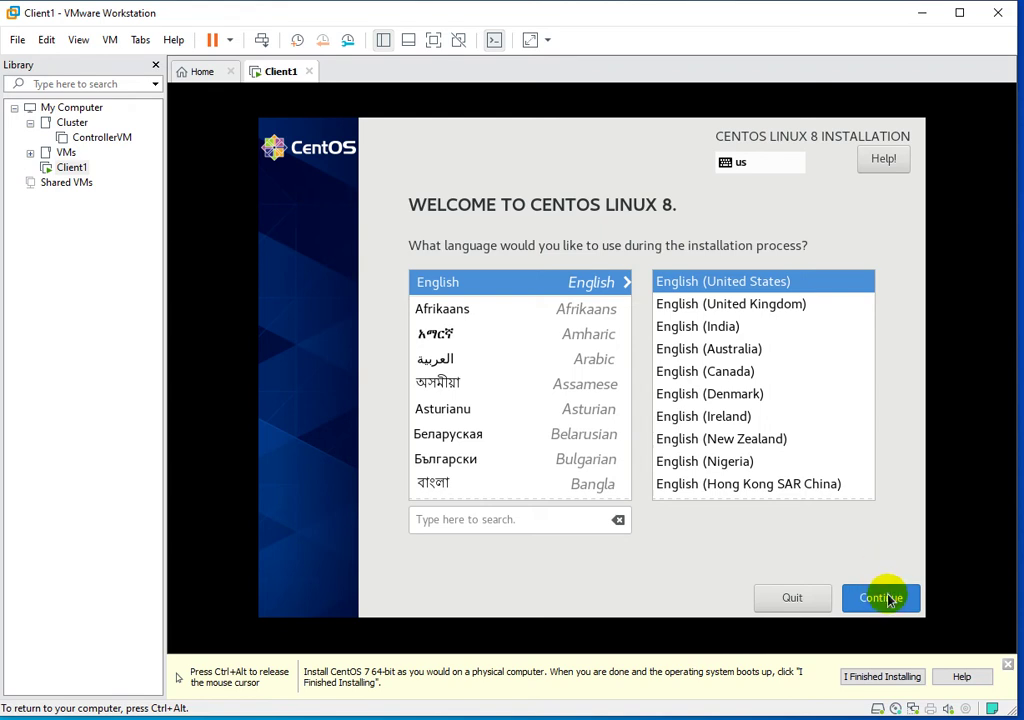
pyautogui.click(887, 598)
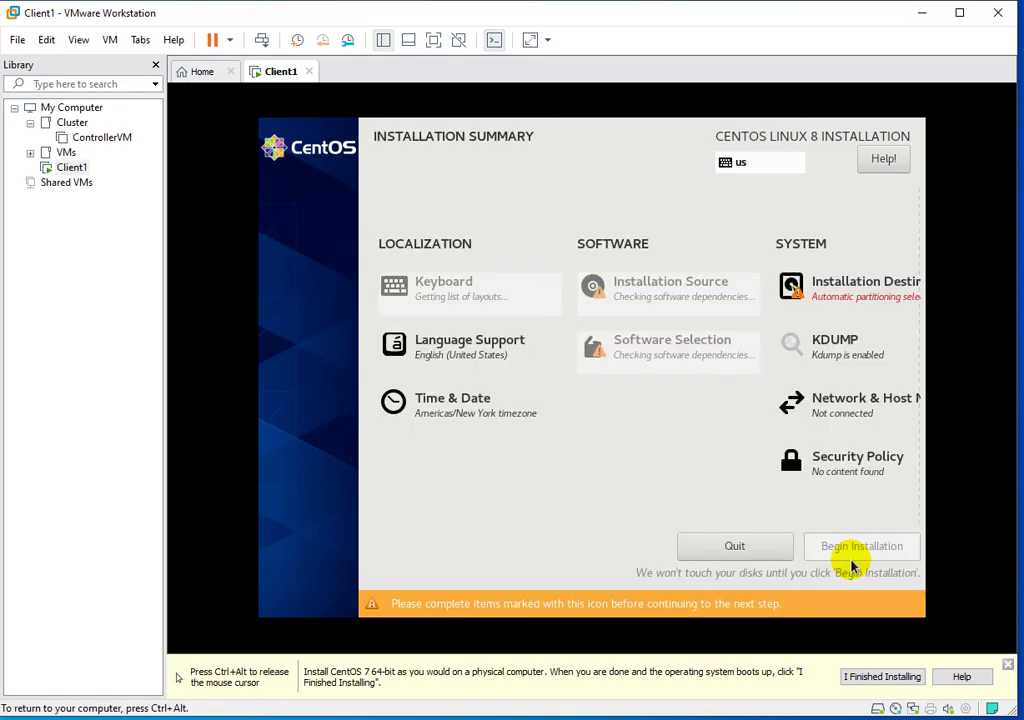
# Confirm the 15 GiB disk as installation destination and accept the installation source.
pyautogui.click(843, 298)
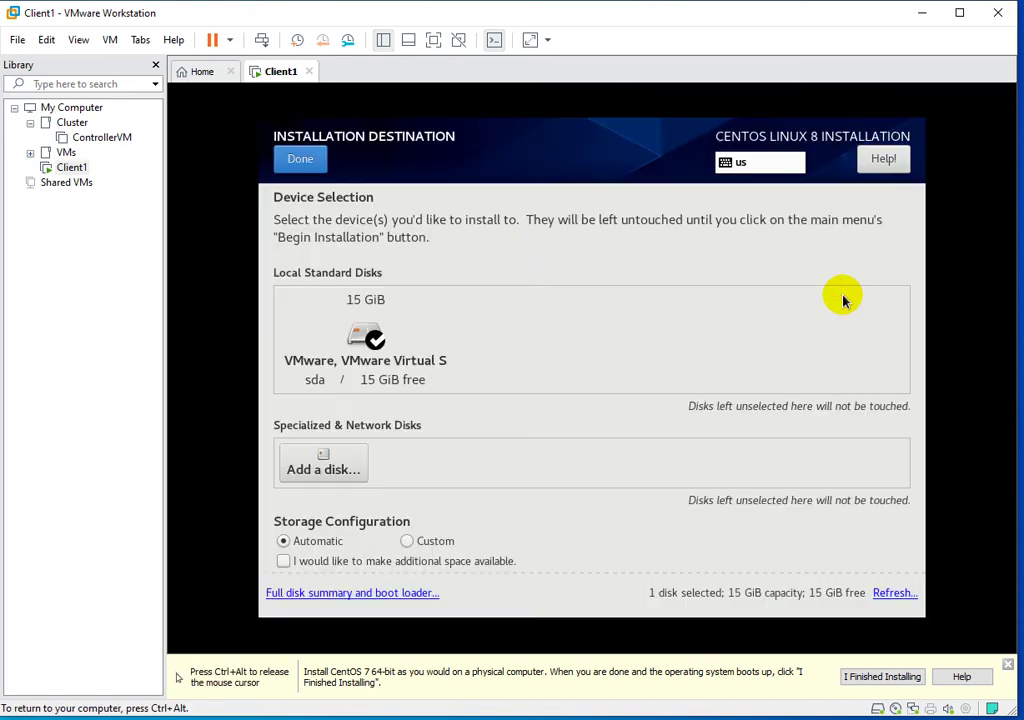
pyautogui.click(372, 336)
pyautogui.click(372, 336)
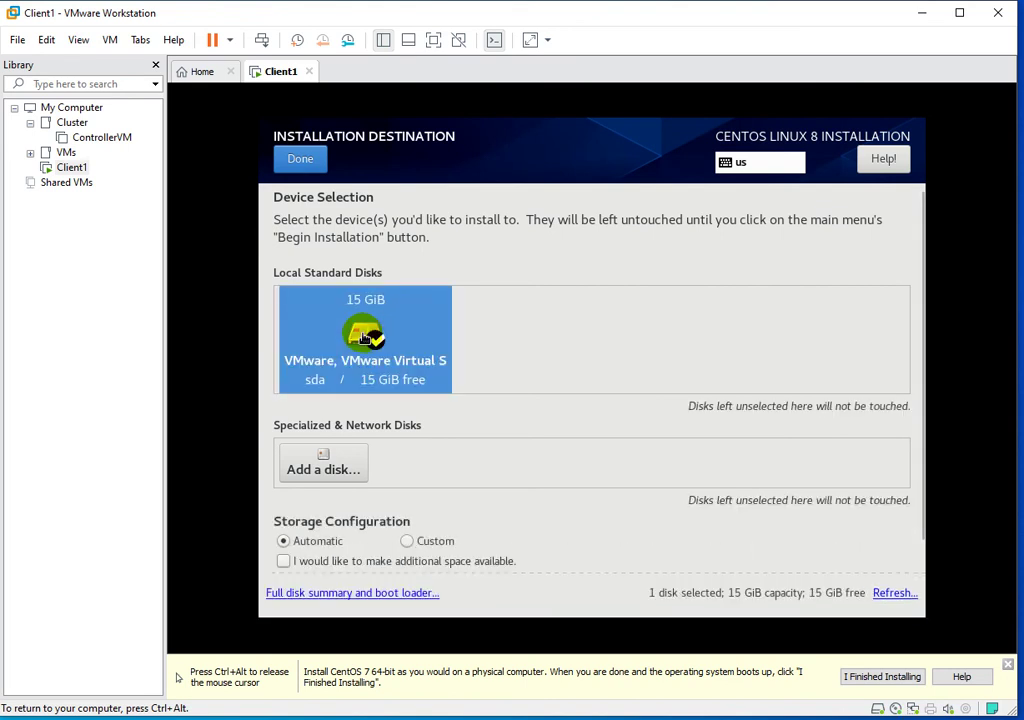
pyautogui.click(302, 162)
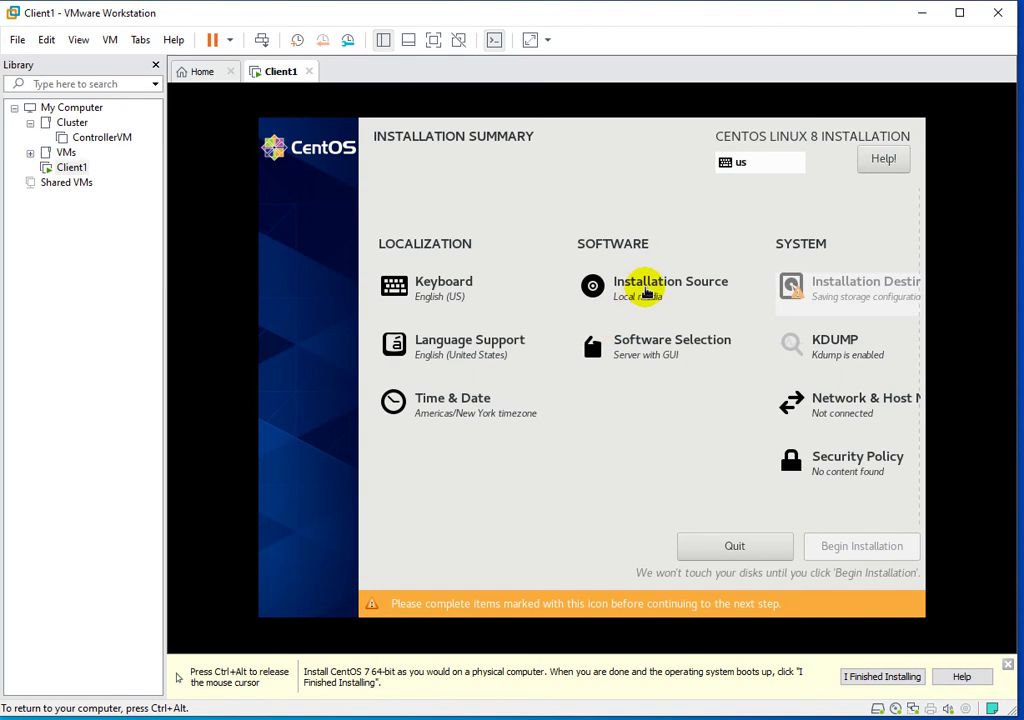
pyautogui.click(646, 290)
pyautogui.click(304, 160)
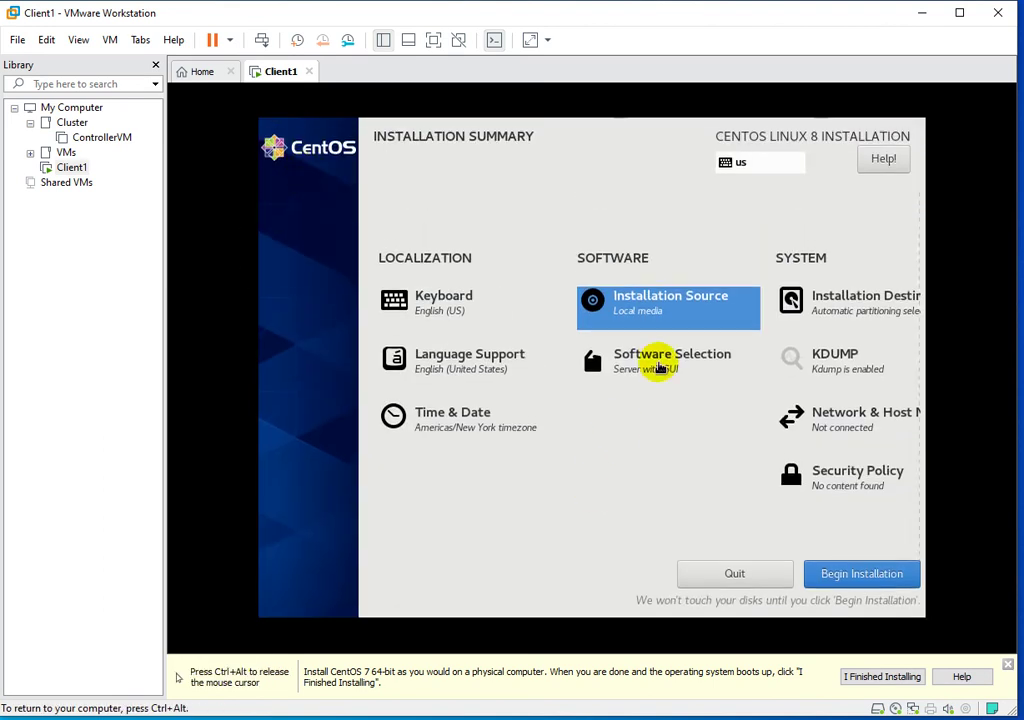
# Change Software Selection from Server with GUI to Server.
pyautogui.click(656, 364)
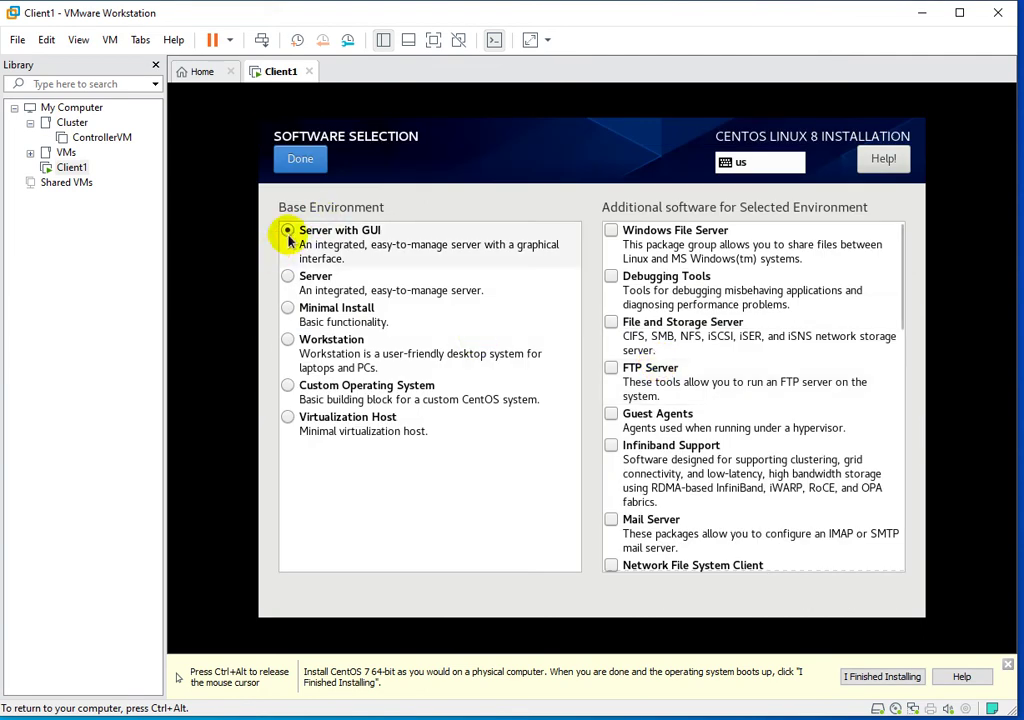
pyautogui.click(288, 278)
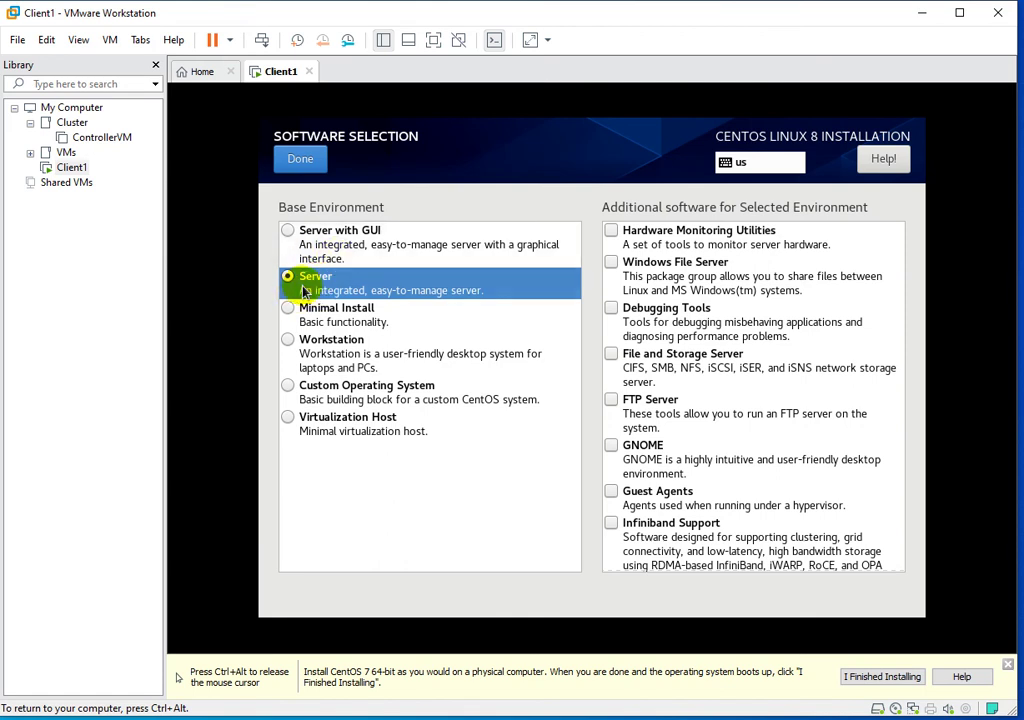
pyautogui.click(301, 165)
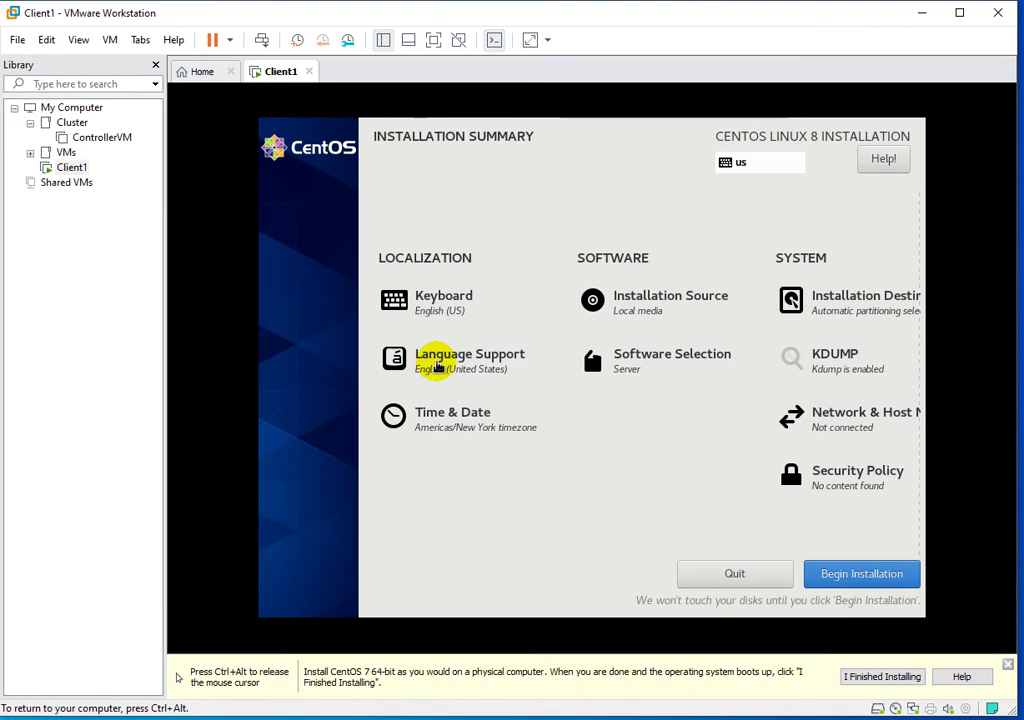
# Set the installer's time zone to Asia/Kabul.
pyautogui.click(435, 420)
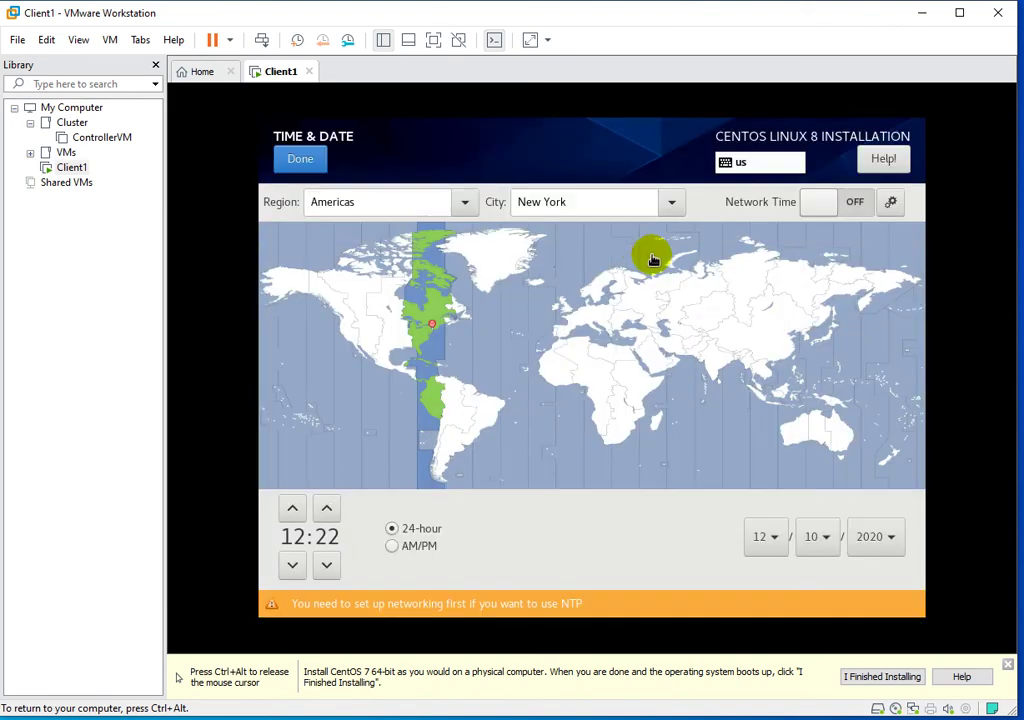
pyautogui.click(692, 342)
pyautogui.click(309, 168)
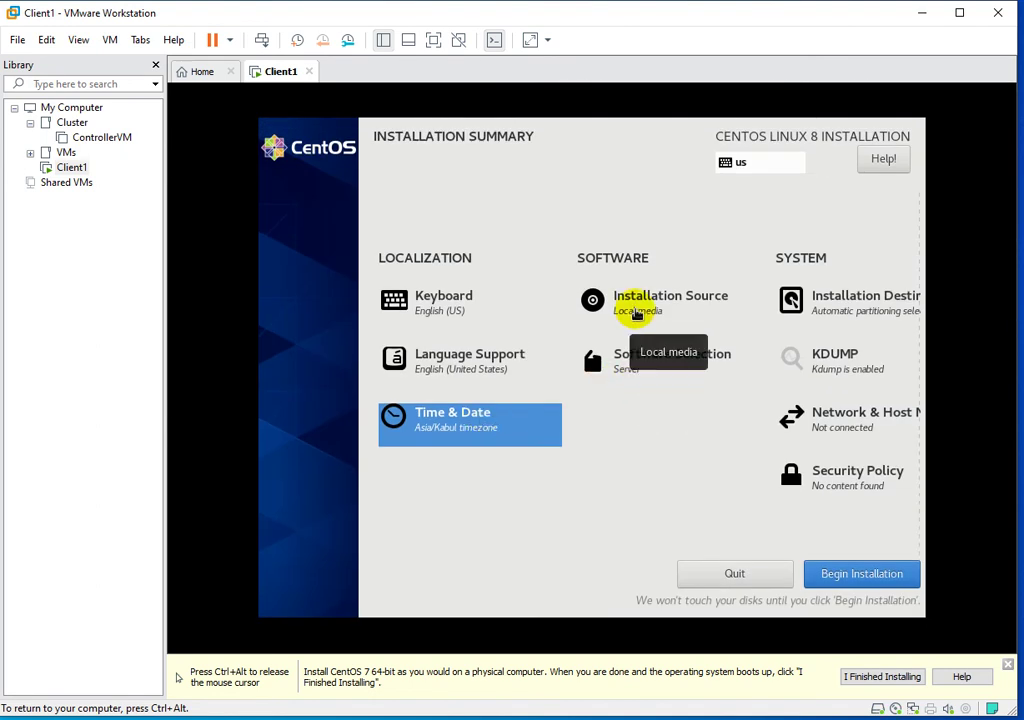
# Turn Ethernet on and set the host name to client1.localhost.
pyautogui.click(843, 429)
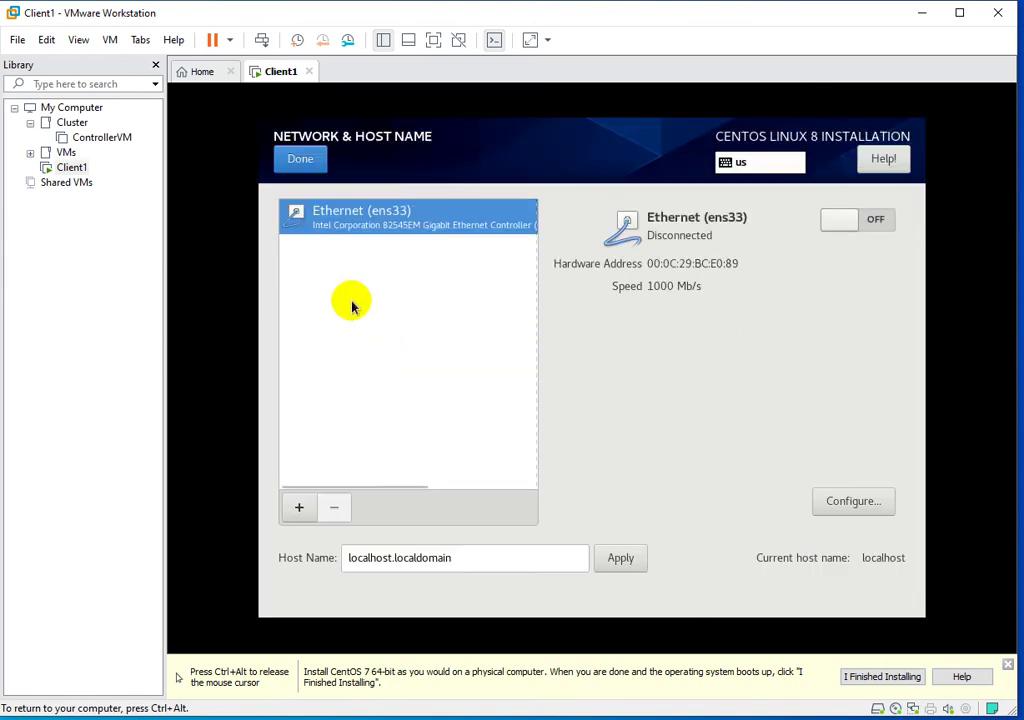
pyautogui.click(829, 221)
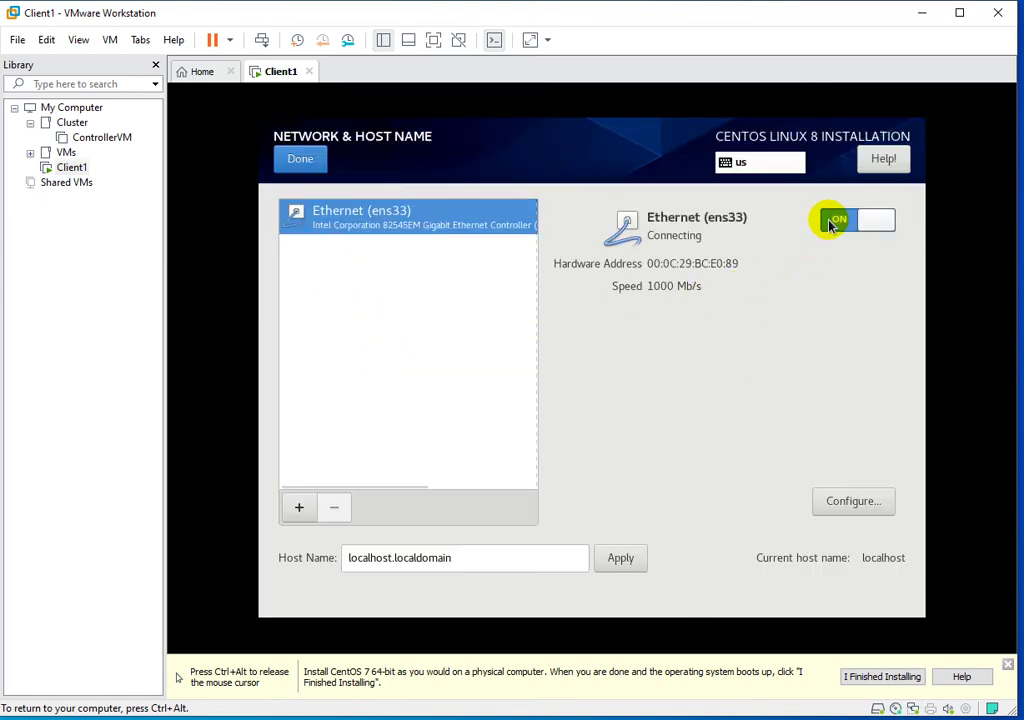
pyautogui.click(463, 561)
pyautogui.press('BackSpace')
pyautogui.press('BackSpace')
pyautogui.press('BackSpace')
pyautogui.press('BackSpace')
pyautogui.press('BackSpace')
pyautogui.press('BackSpace')
pyautogui.press('BackSpace')
pyautogui.press('BackSpace')
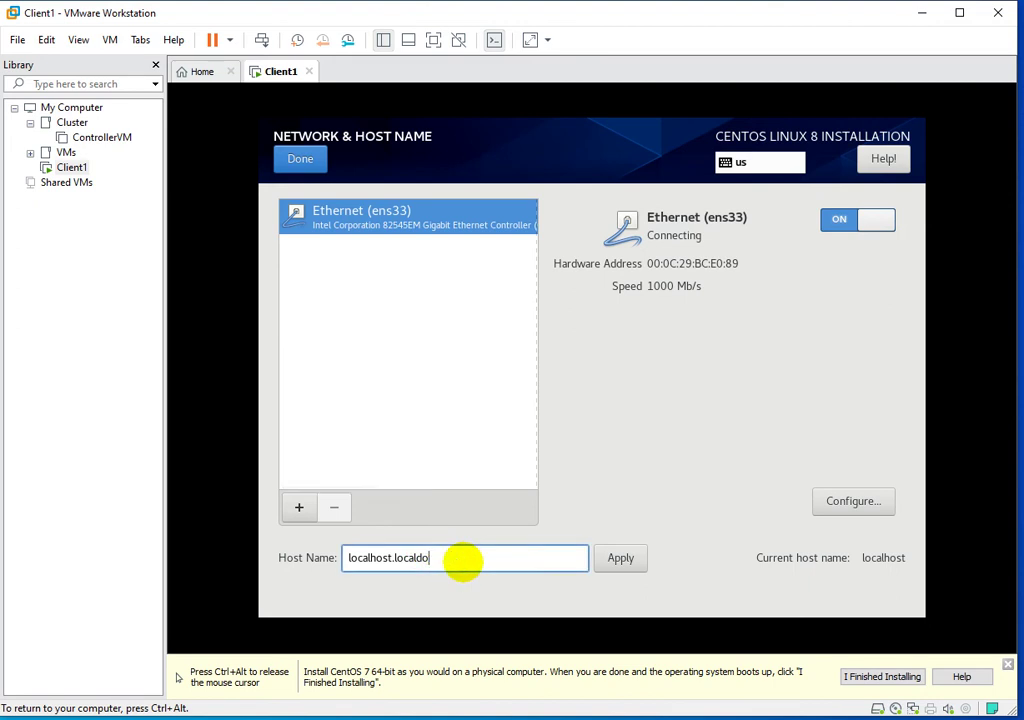
pyautogui.press('BackSpace')
pyautogui.press('BackSpace')
pyautogui.write('client1.')
pyautogui.press('BackSpace')
pyautogui.press('BackSpace')
pyautogui.write('t')
pyautogui.press('BackSpace')
pyautogui.write('st')
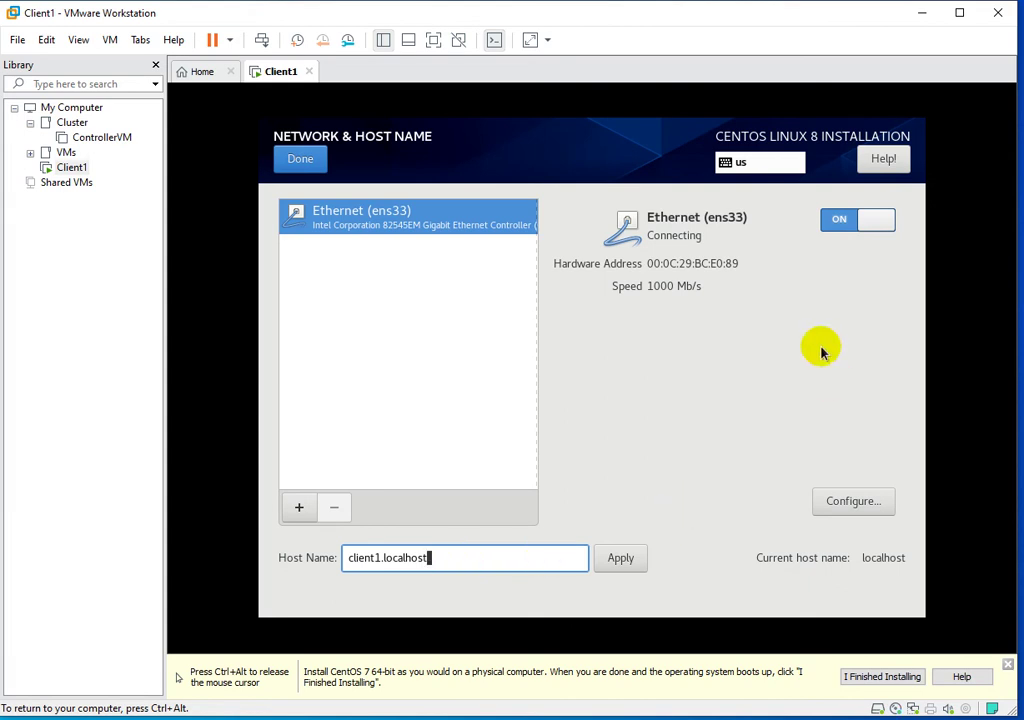
pyautogui.click(318, 164)
pyautogui.click(303, 163)
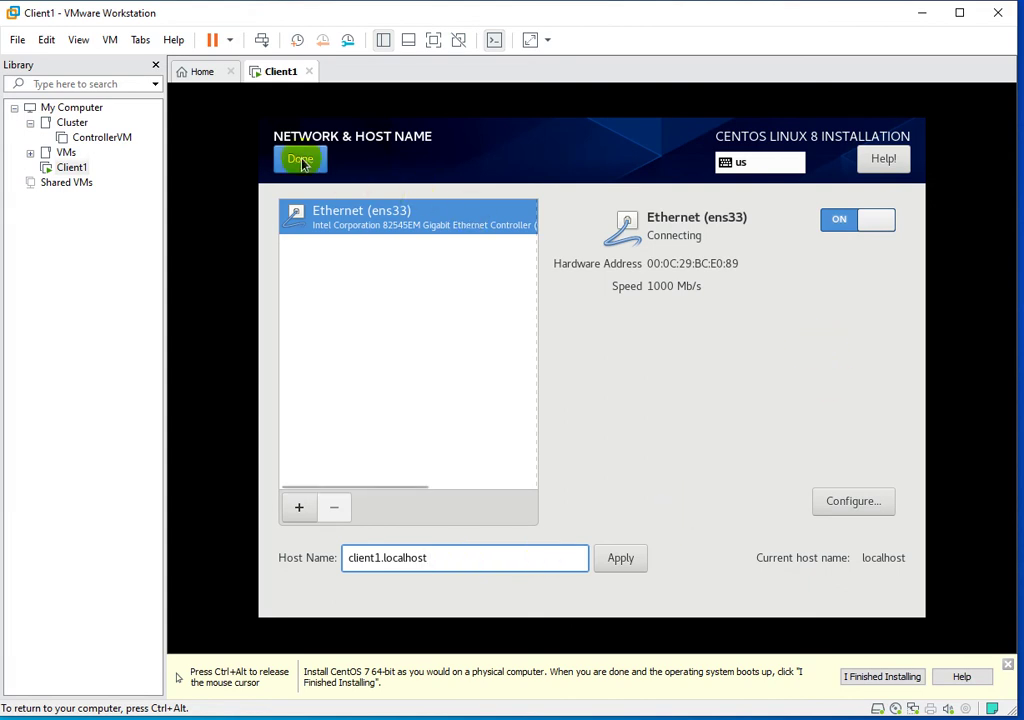
pyautogui.click(303, 163)
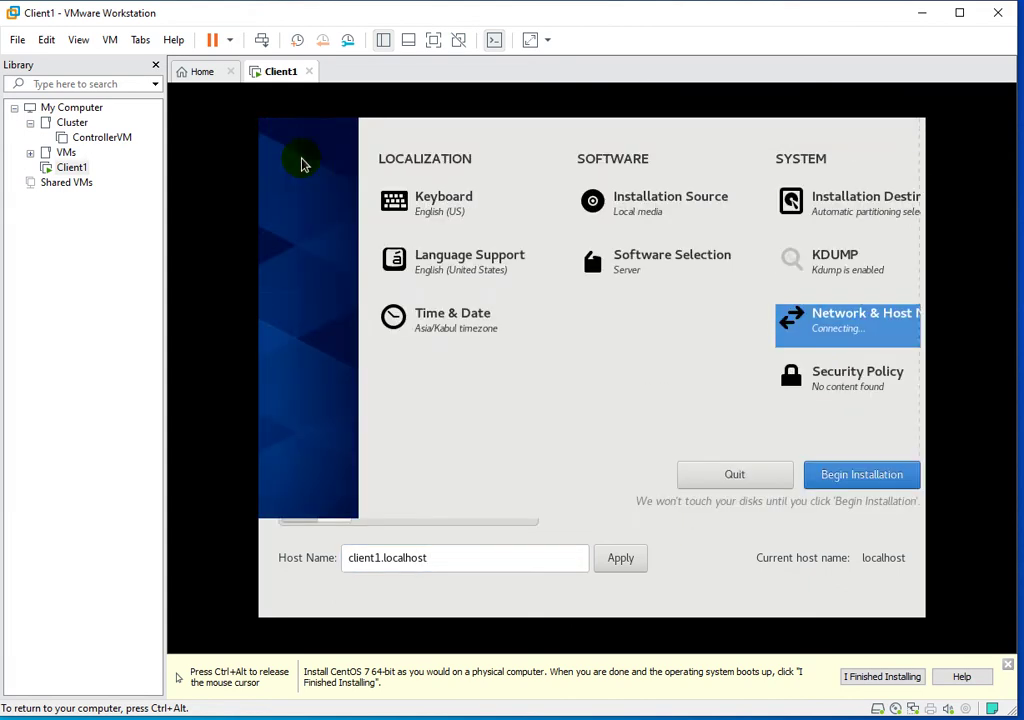
# Begin the CentOS installation and set a confirmed root account password.
pyautogui.click(843, 577)
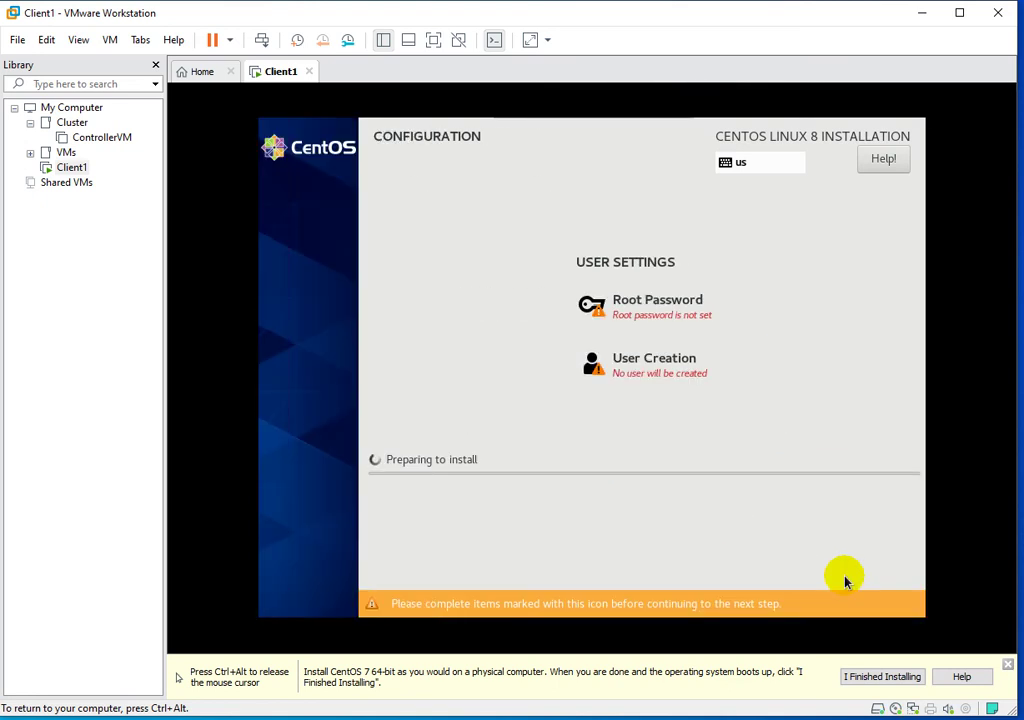
pyautogui.click(642, 302)
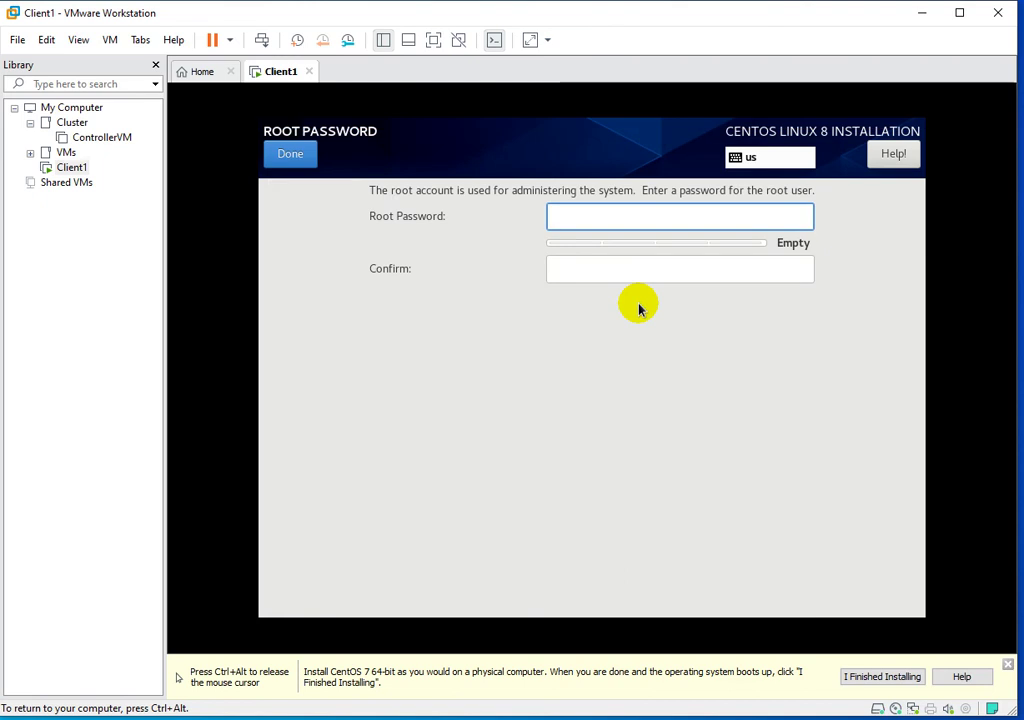
pyautogui.write('•••••')
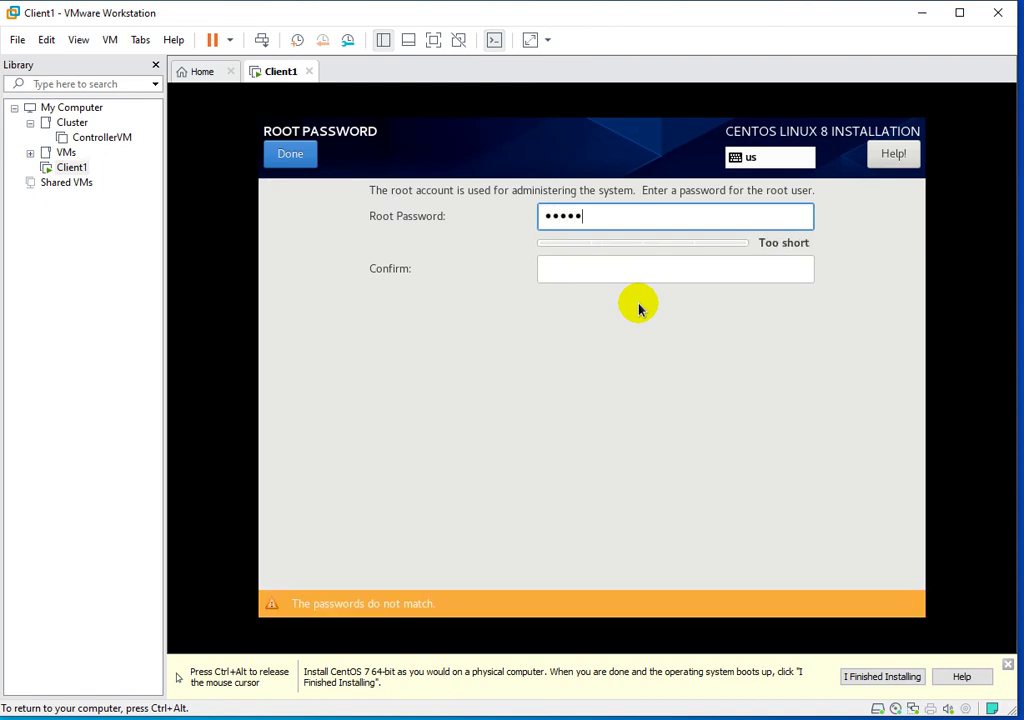
pyautogui.write('••••••••')
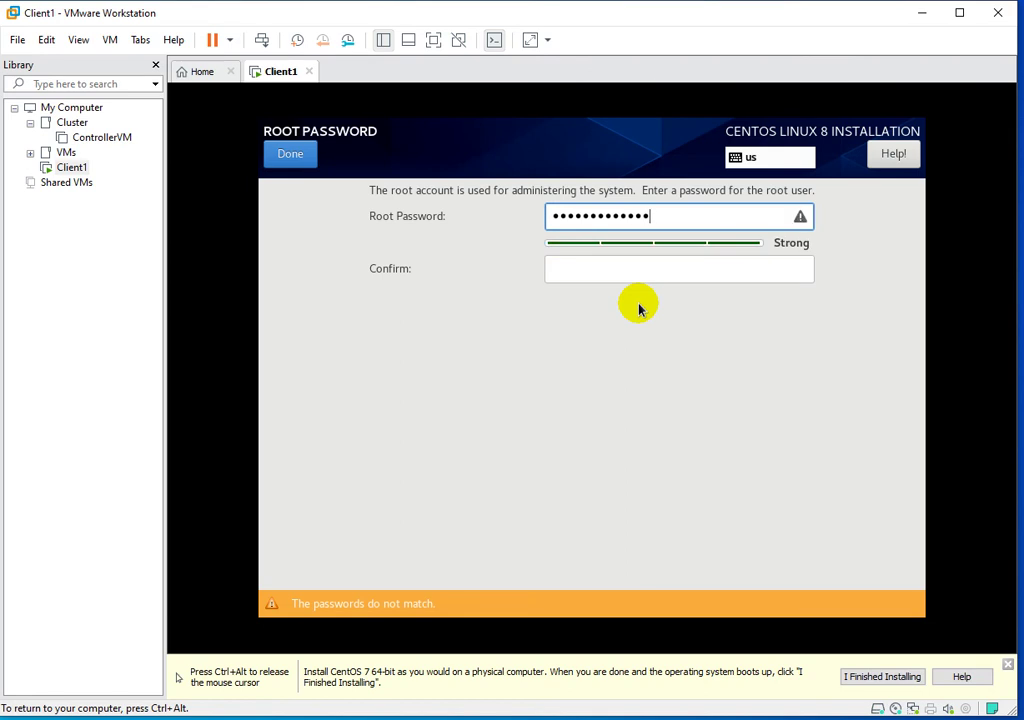
pyautogui.press('Tab')
pyautogui.write('•••••••••')
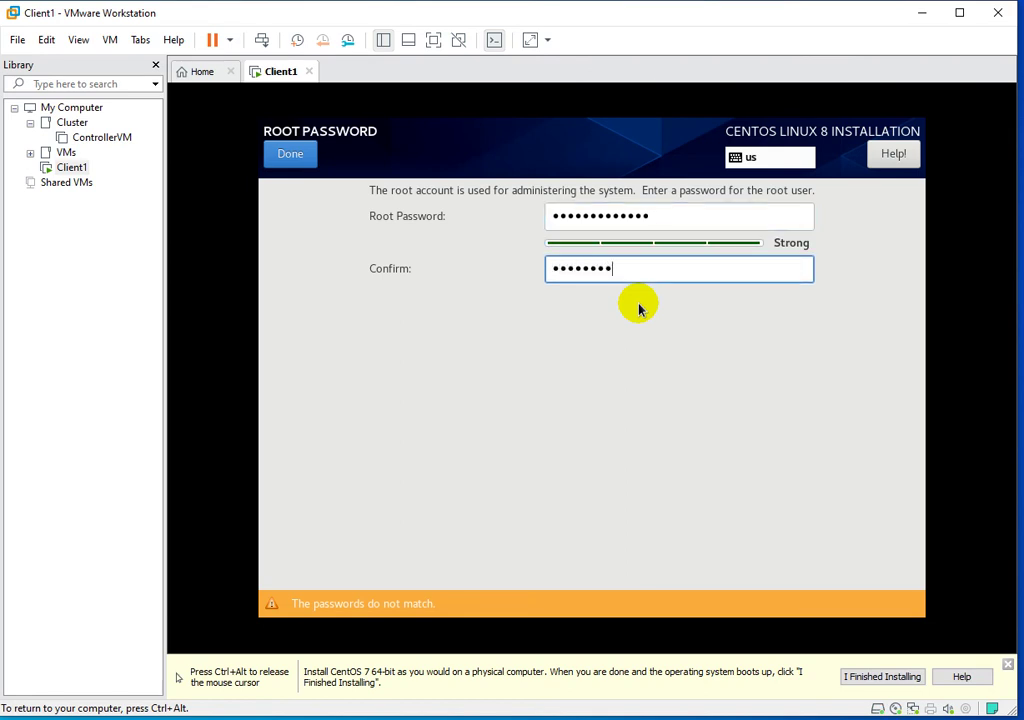
pyautogui.write('••••')
pyautogui.click(292, 155)
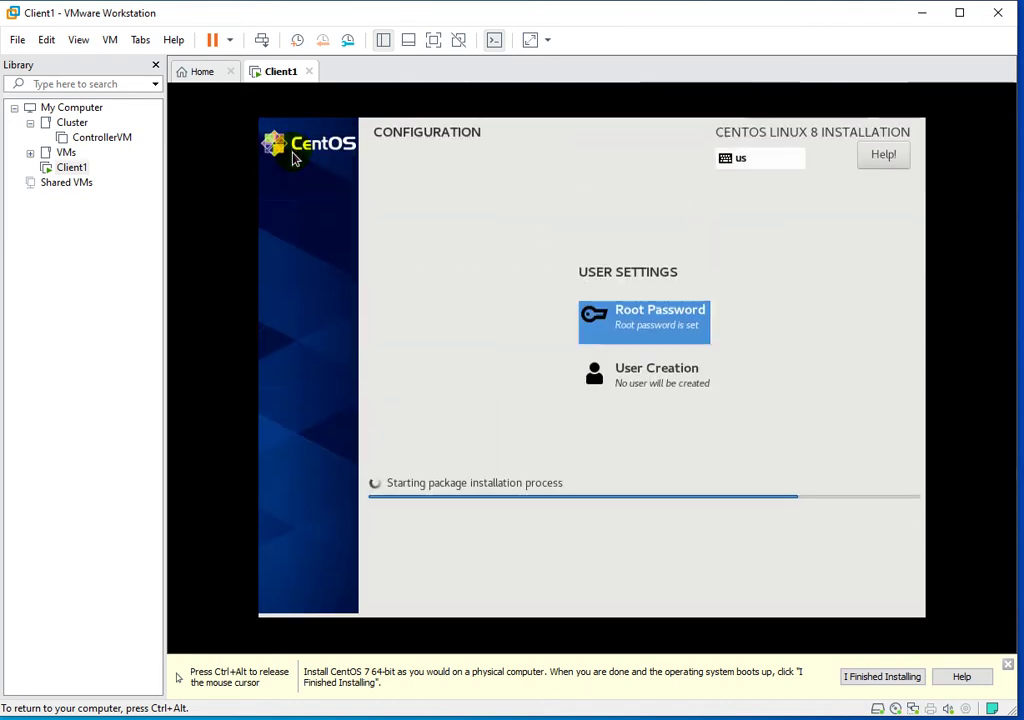
# Create user client1 with a confirmed password, then release input from the VM.
pyautogui.click(618, 380)
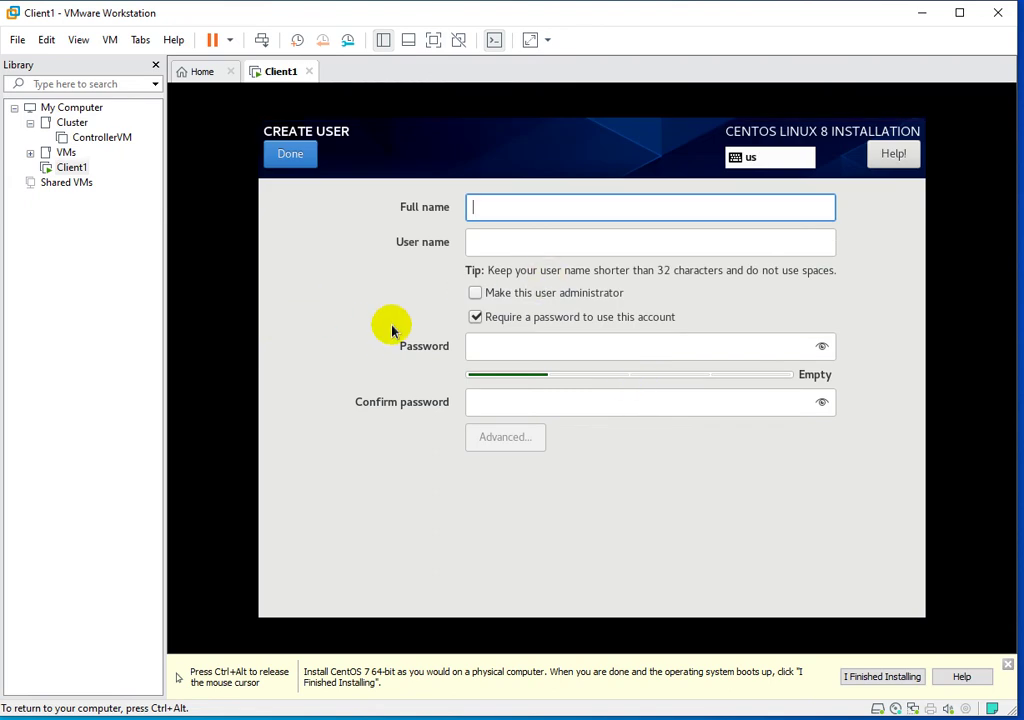
pyautogui.write('client1')
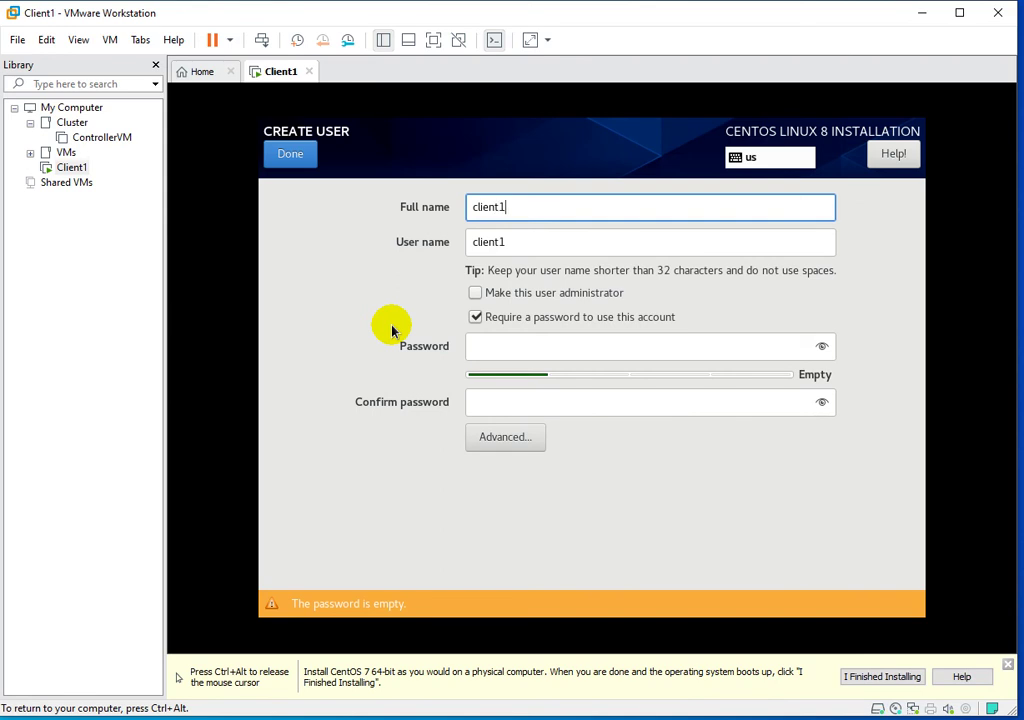
pyautogui.click(487, 348)
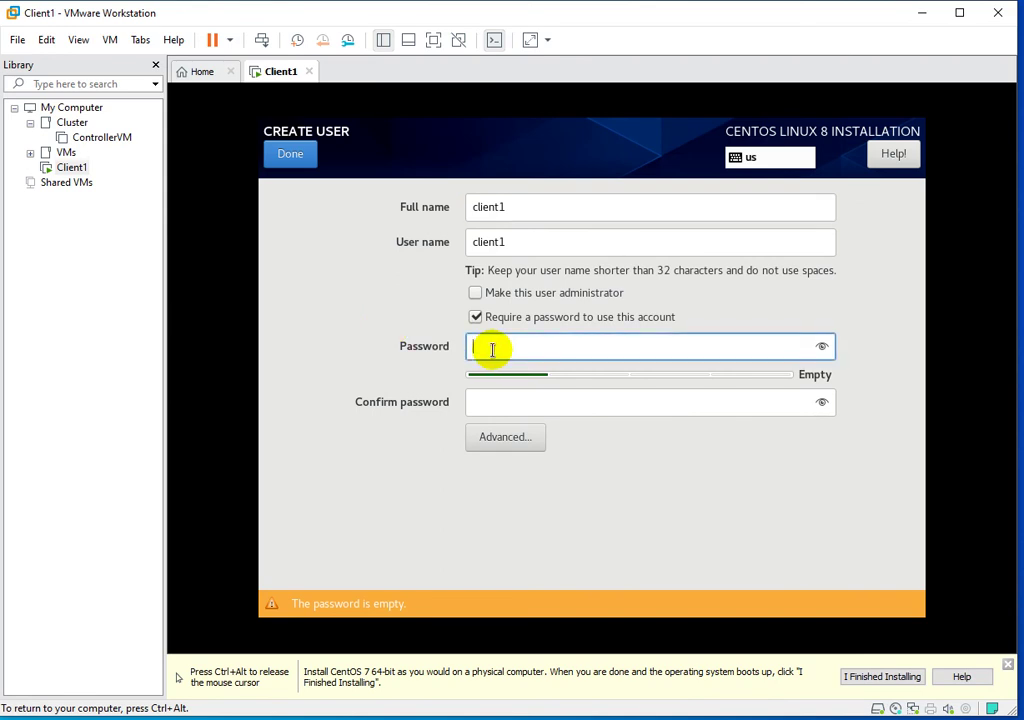
pyautogui.write('Password@123')
pyautogui.press('Tab')
pyautogui.write('Password@123')
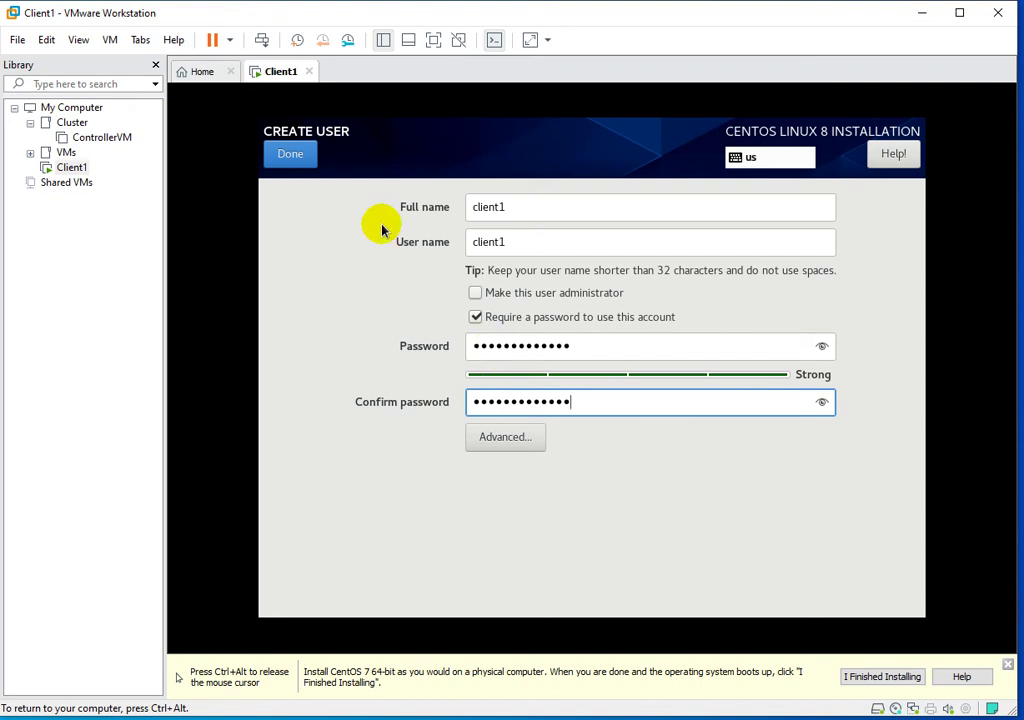
pyautogui.click(289, 162)
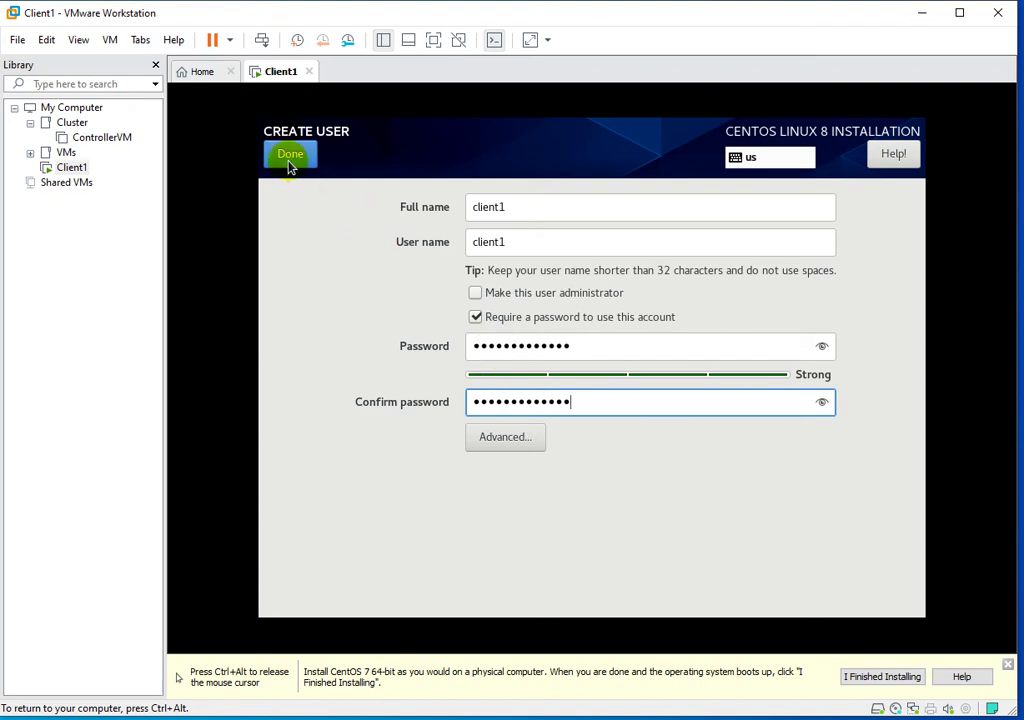
pyautogui.click(294, 162)
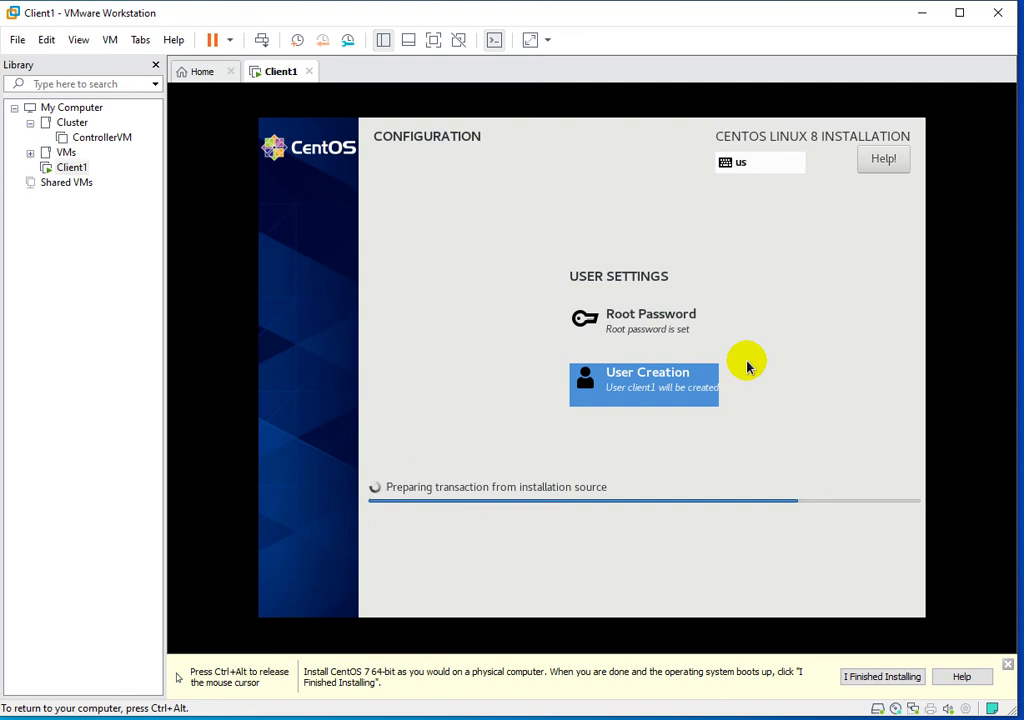
pyautogui.hotkey('ctrl', 'alt')
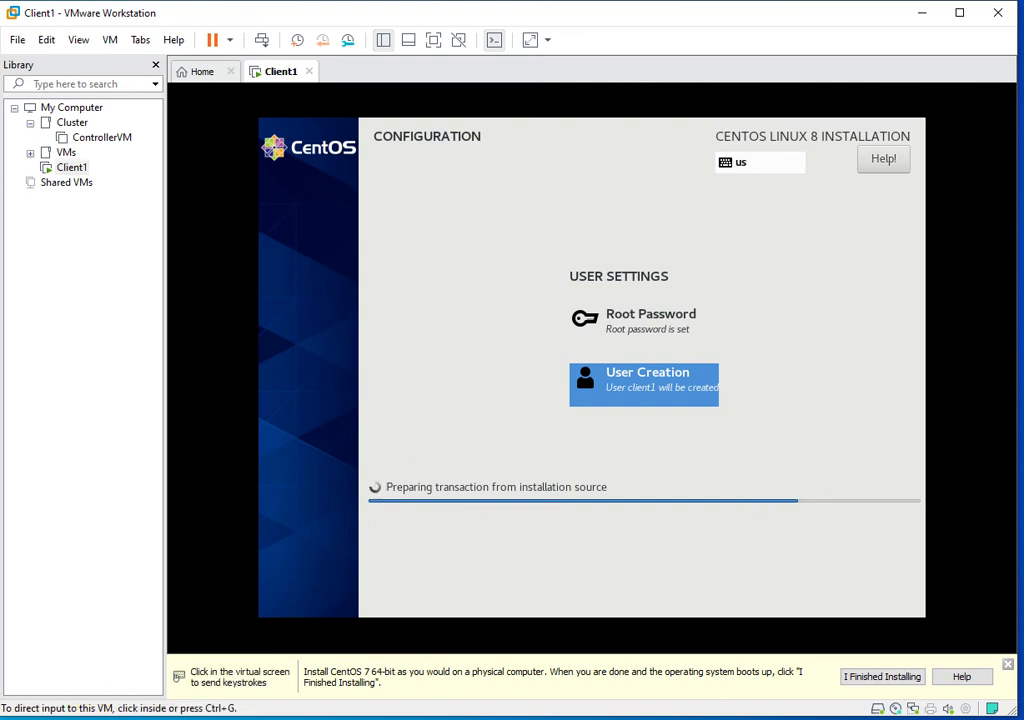
# After the install completes, reboot the new CentOS system to reach the GRUB menu.
pyautogui.click(934, 718)
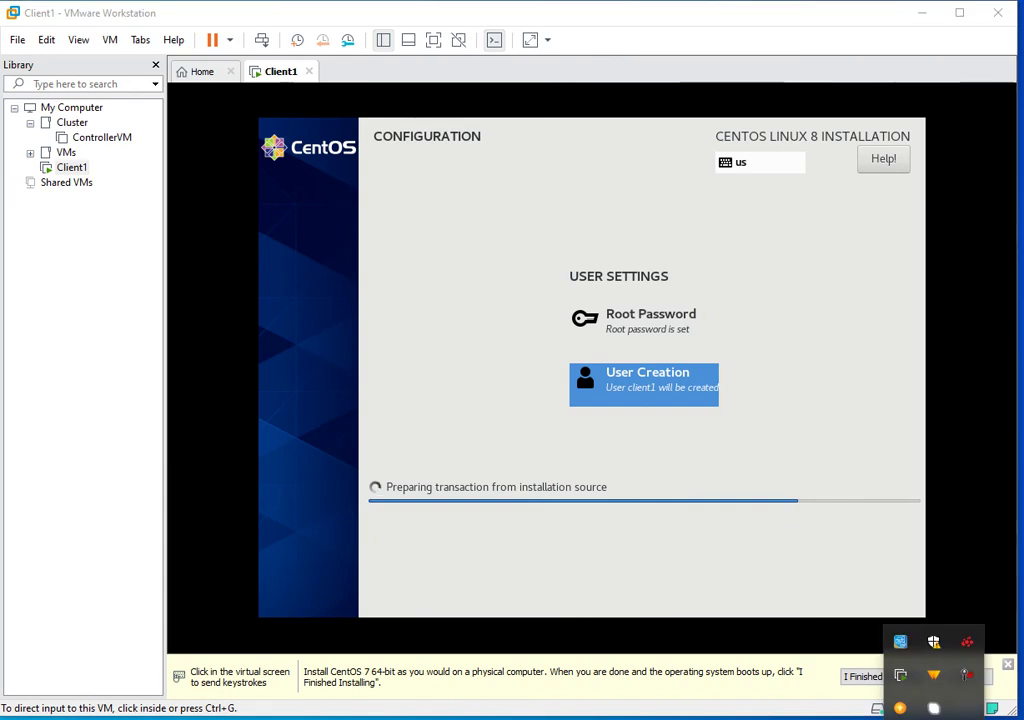
pyautogui.click(967, 682)
pyautogui.click(946, 674)
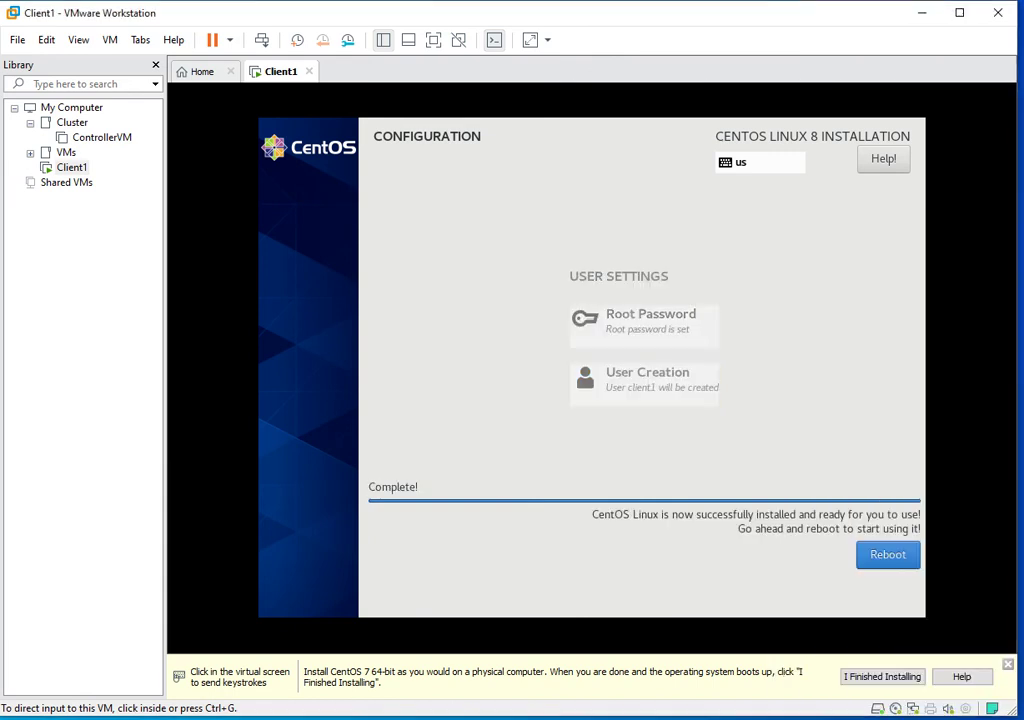
pyautogui.click(898, 414)
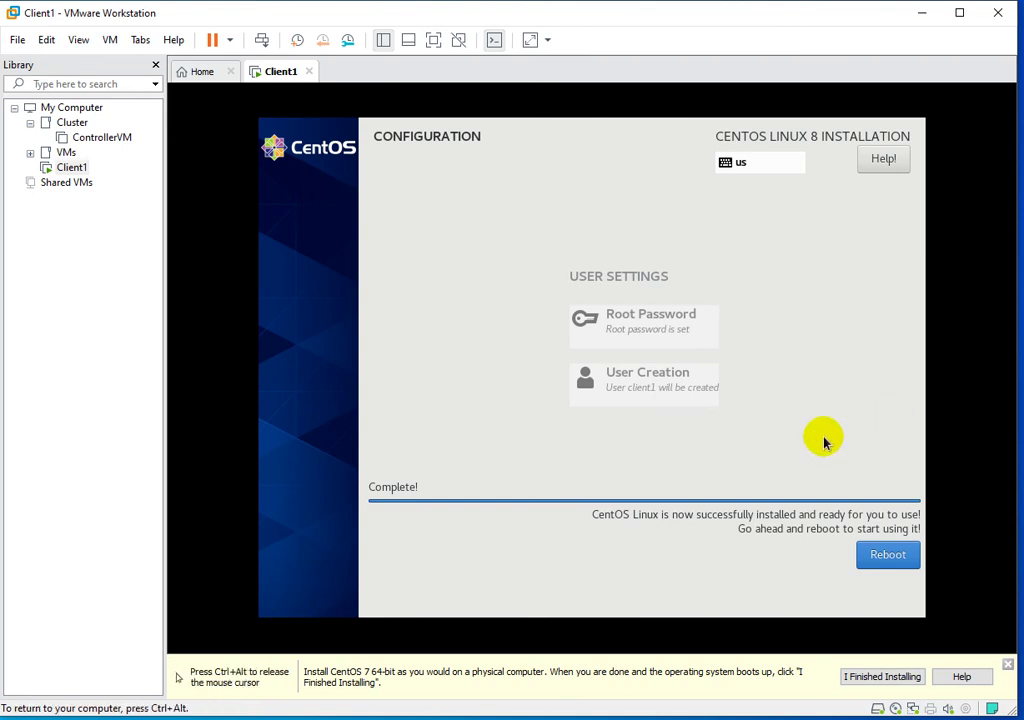
pyautogui.click(882, 556)
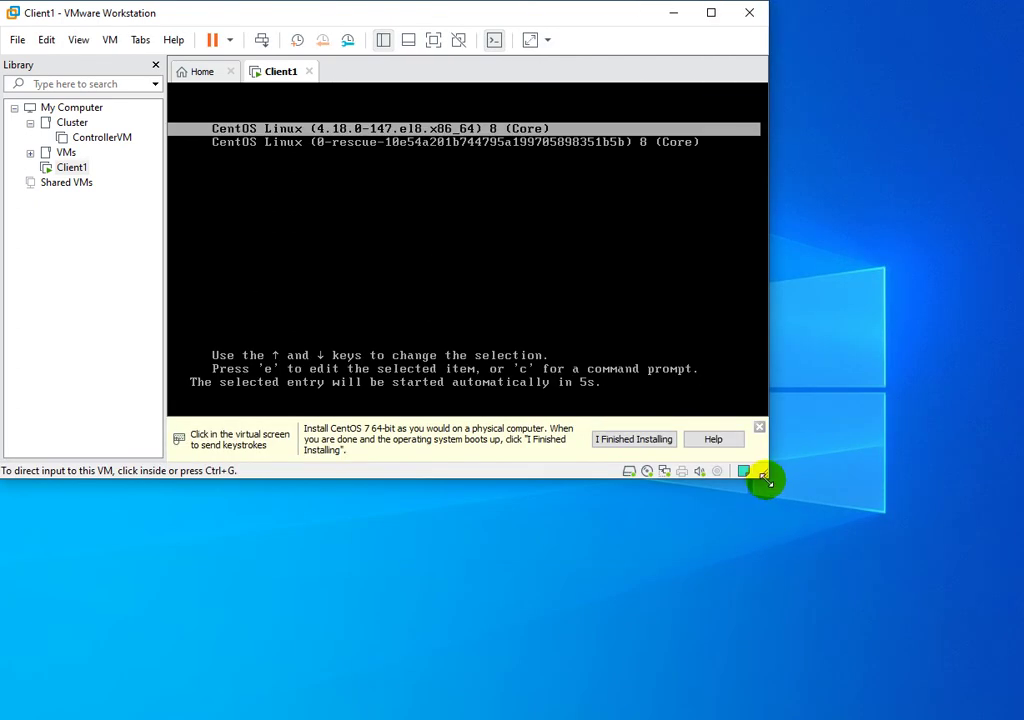
# Enlarge the VMware window and log in to the Client1 console as root.
pyautogui.moveTo(763, 480); pyautogui.dragTo(999, 679)
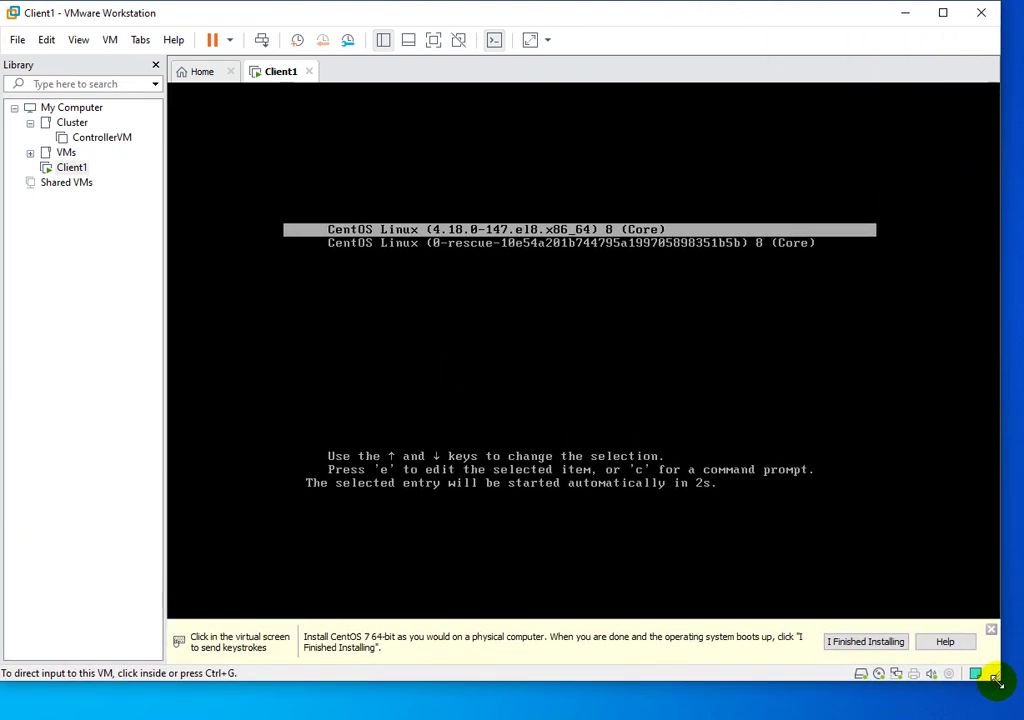
pyautogui.click(672, 363)
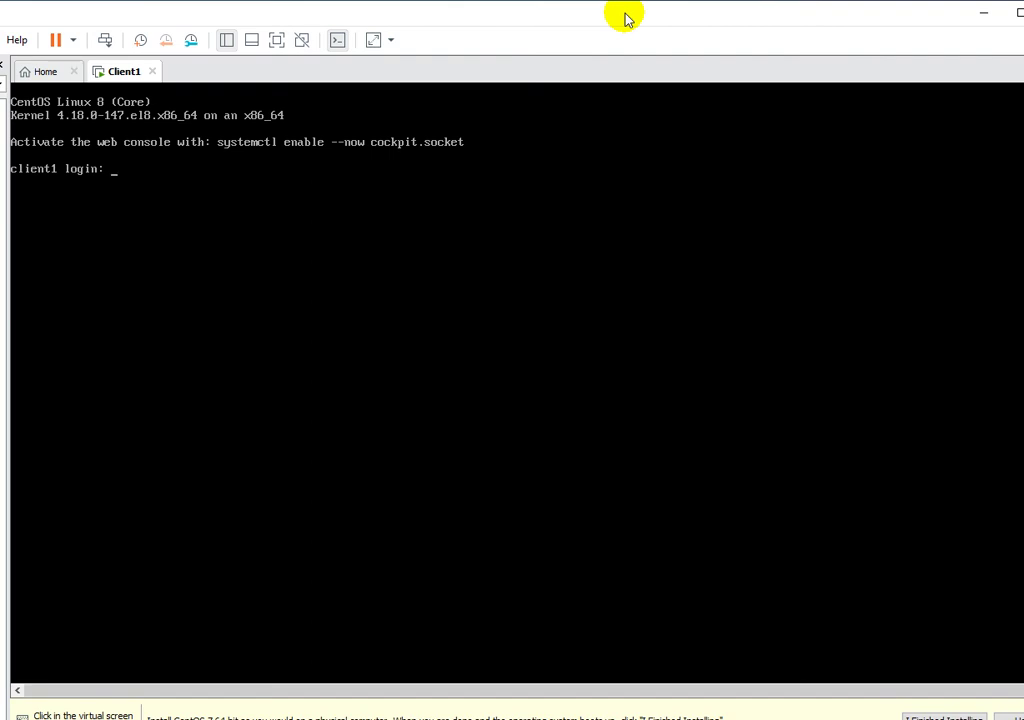
pyautogui.click(437, 306)
pyautogui.write('root')
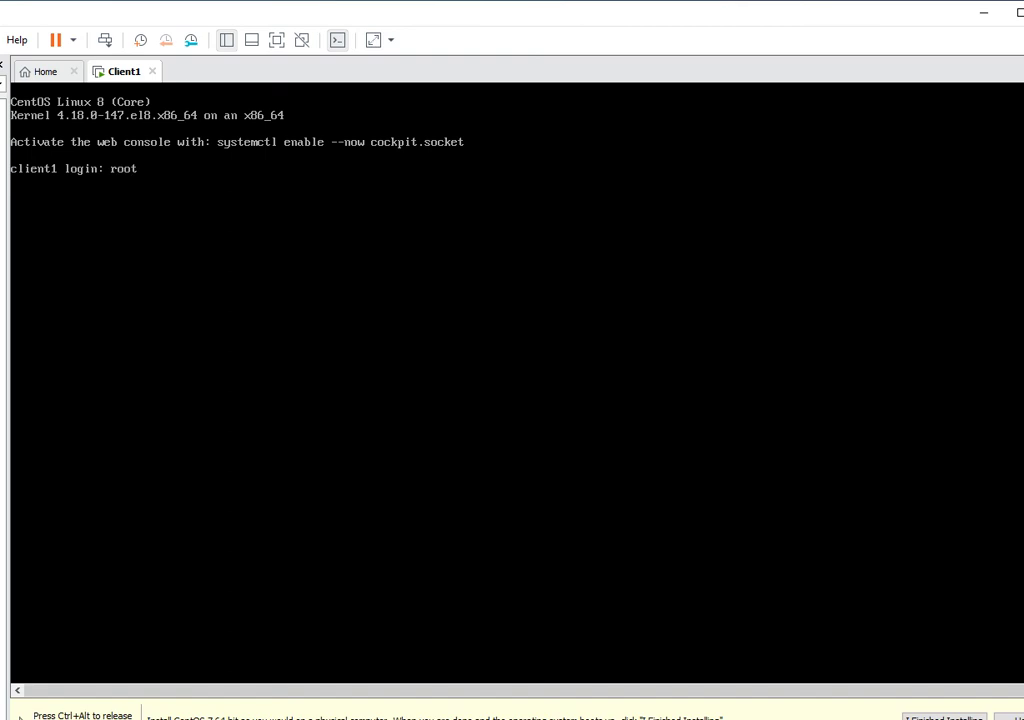
pyautogui.press('Return')
pyautogui.press('Return')
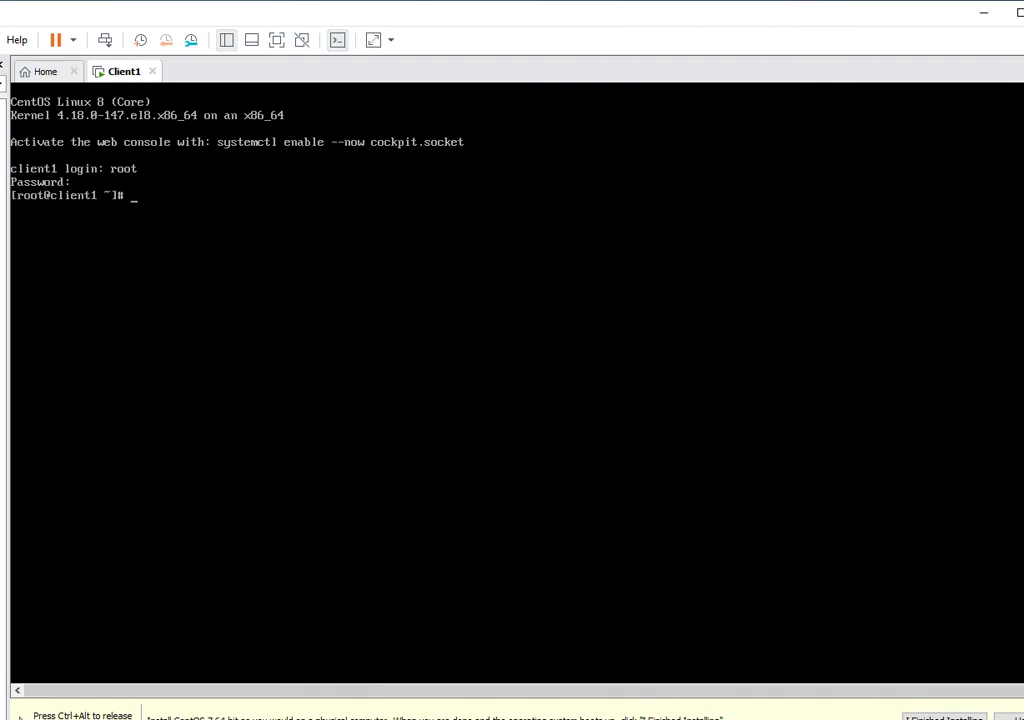
pyautogui.press('Return')
pyautogui.press('Return')
pyautogui.press('Return')
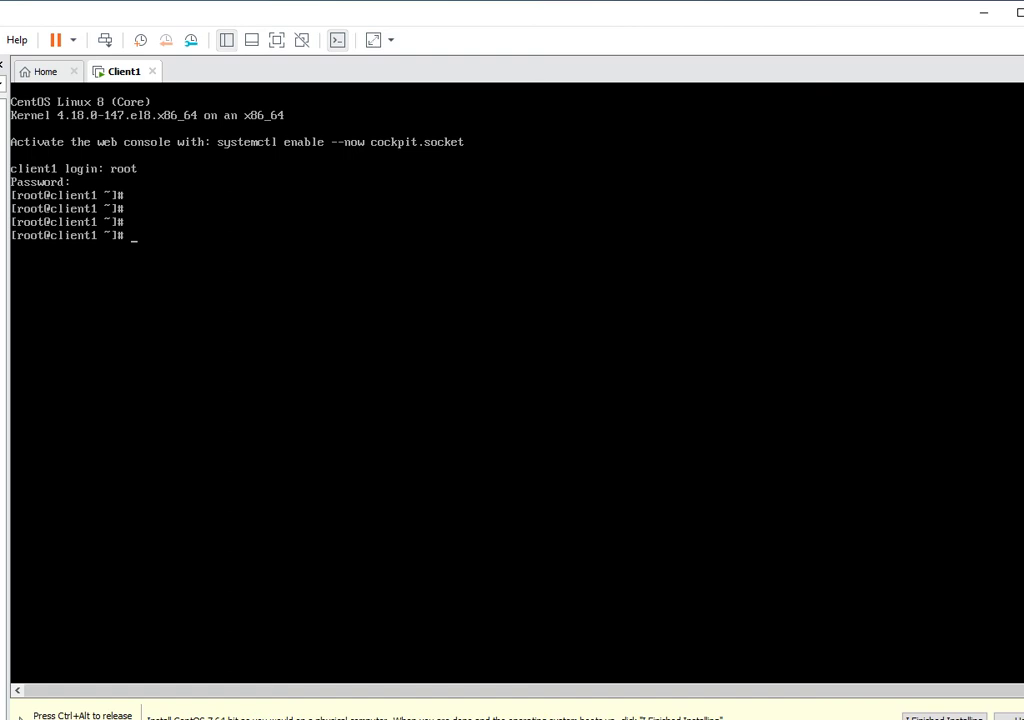
pyautogui.press('Return')
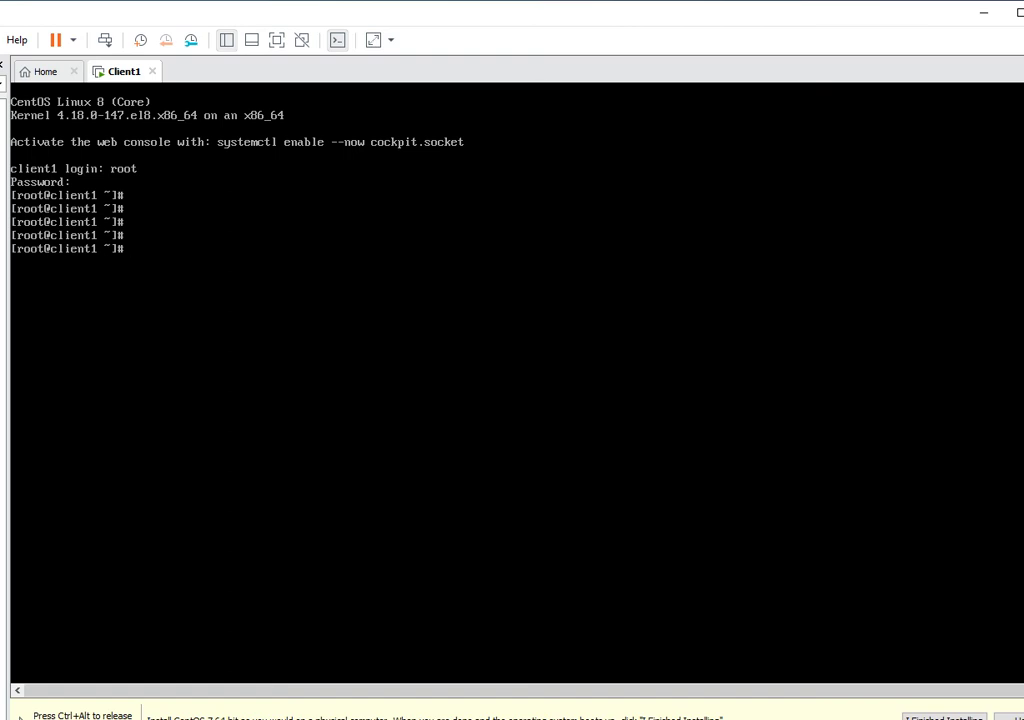
# Run ifconfig to list Client1's network interfaces.
pyautogui.write('ifconfig')
pyautogui.press('Return')
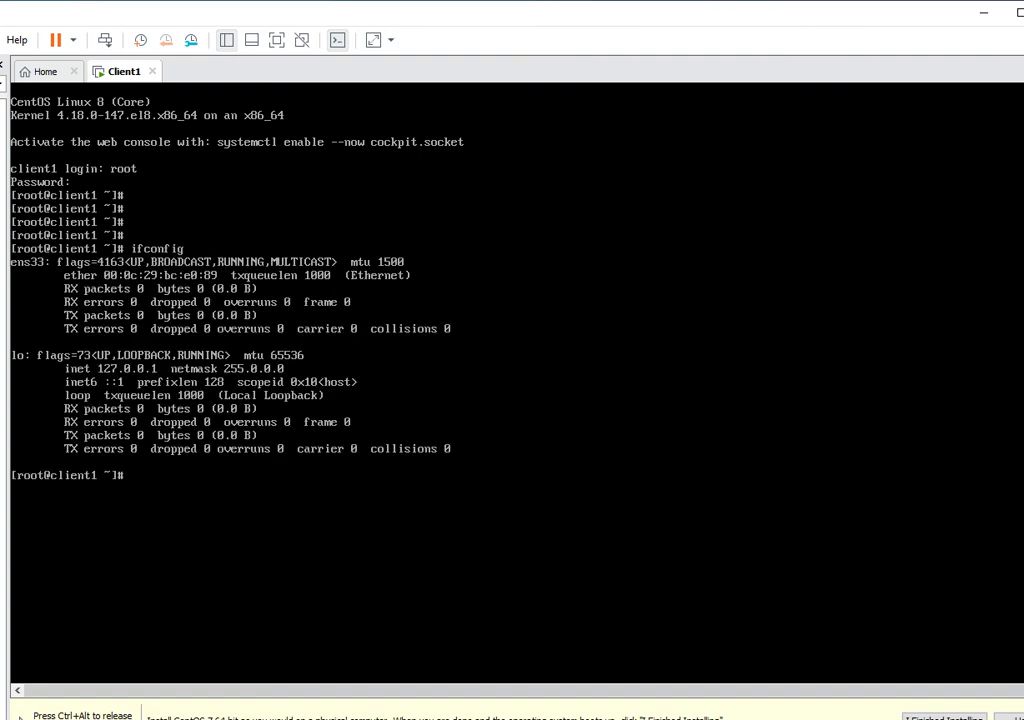
pyautogui.hotkey('ctrl', 'alt')
pyautogui.click(20, 573)
pyautogui.hotkey('ctrl', 'alt')
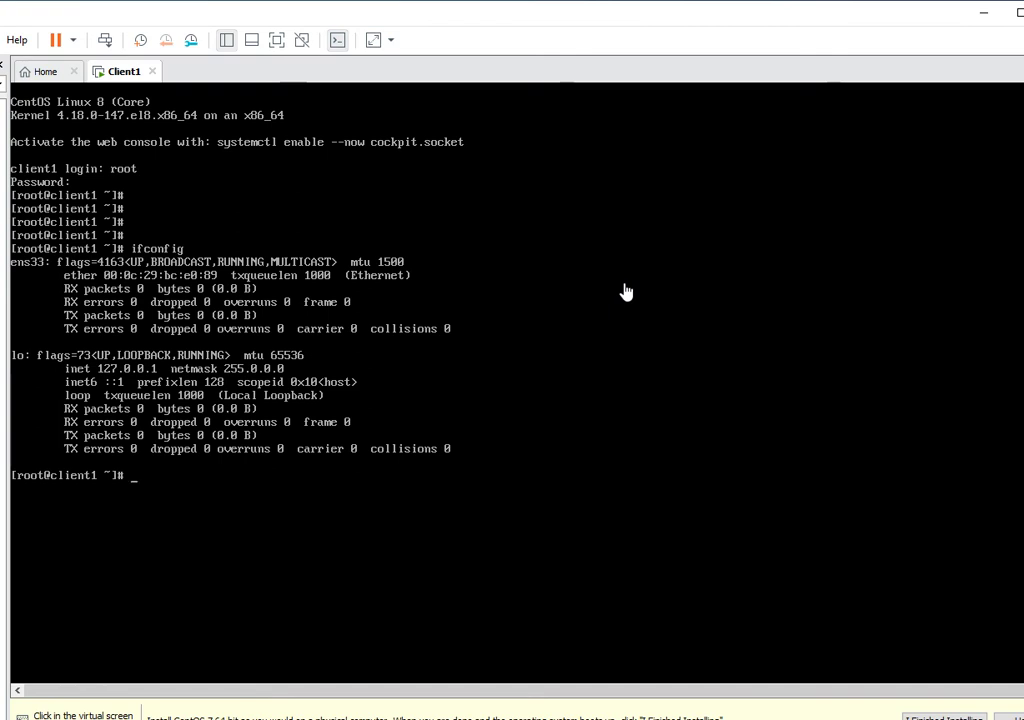
pyautogui.click(625, 291)
# Run pwd to show the current directory, then power off Client1 with poweroff.
pyautogui.write('pwd')
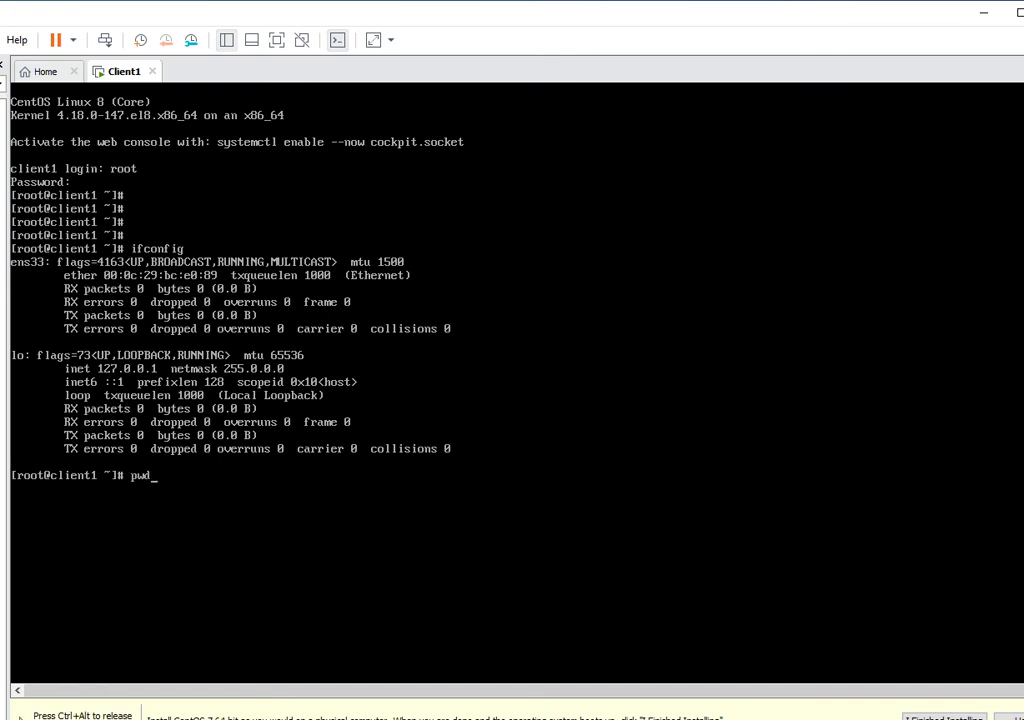
pyautogui.press('Return')
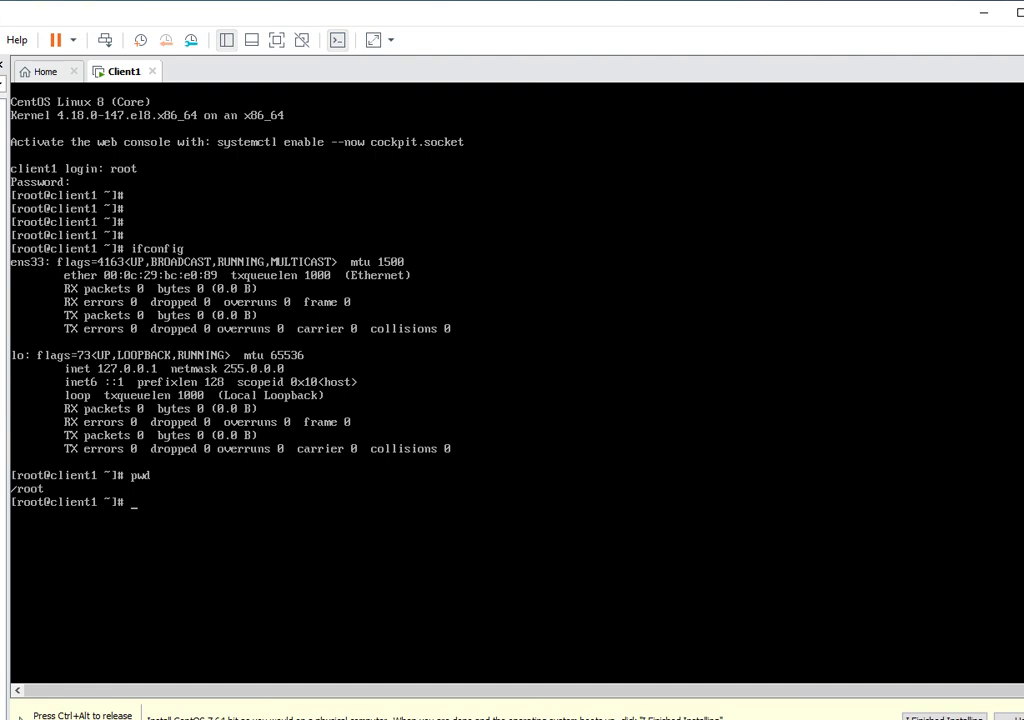
pyautogui.write('poweroff')
pyautogui.press('Return')
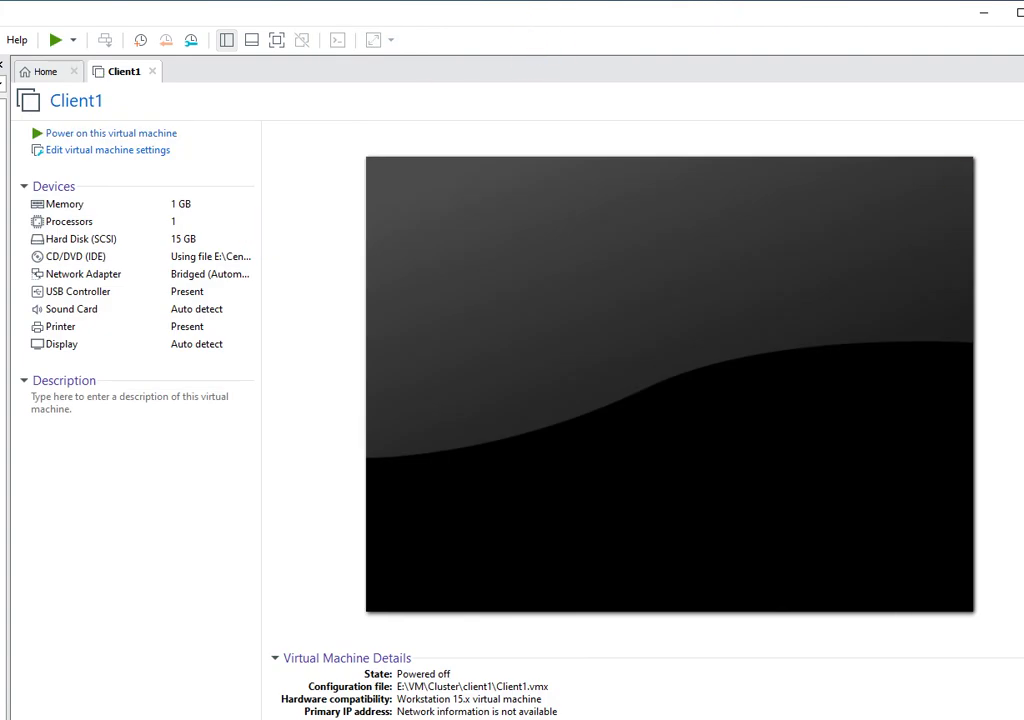
# Narrow and shift the VMware window, then drag Client1 into the Cluster library folder.
pyautogui.moveTo(1021, 242); pyautogui.dragTo(917, 243)
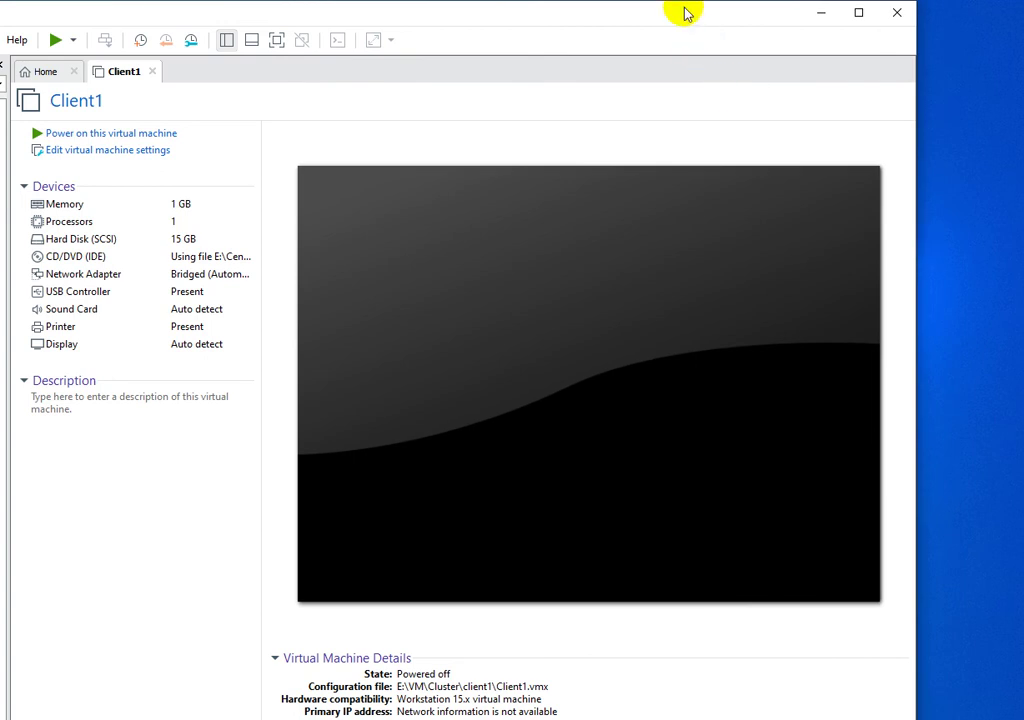
pyautogui.moveTo(683, 18); pyautogui.dragTo(788, 20)
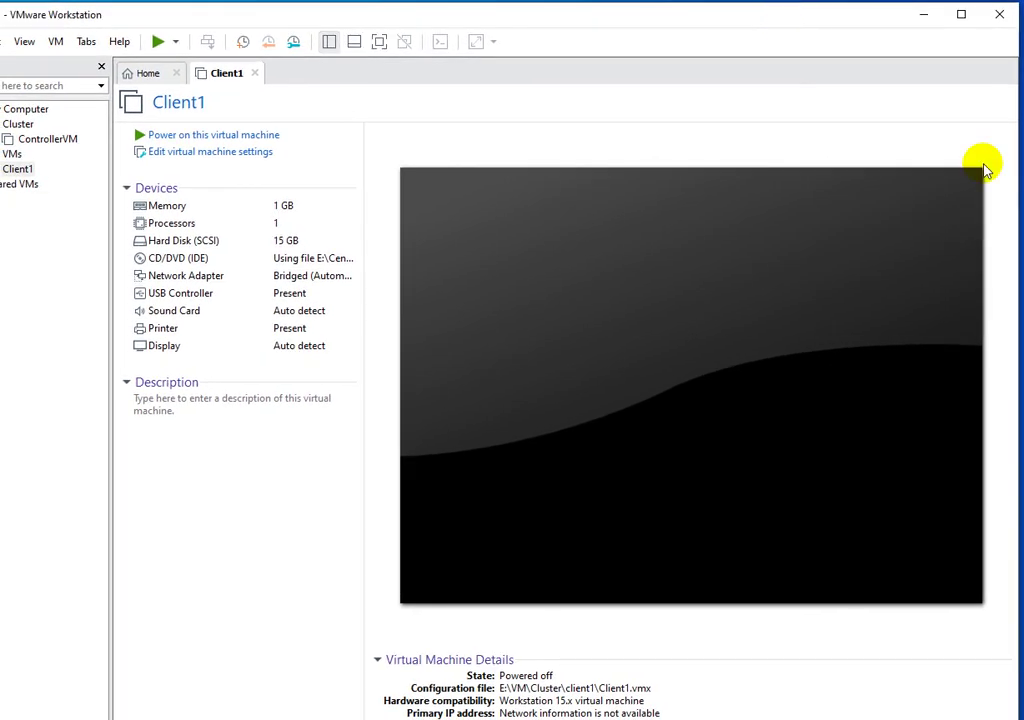
pyautogui.moveTo(997, 172); pyautogui.dragTo(975, 178)
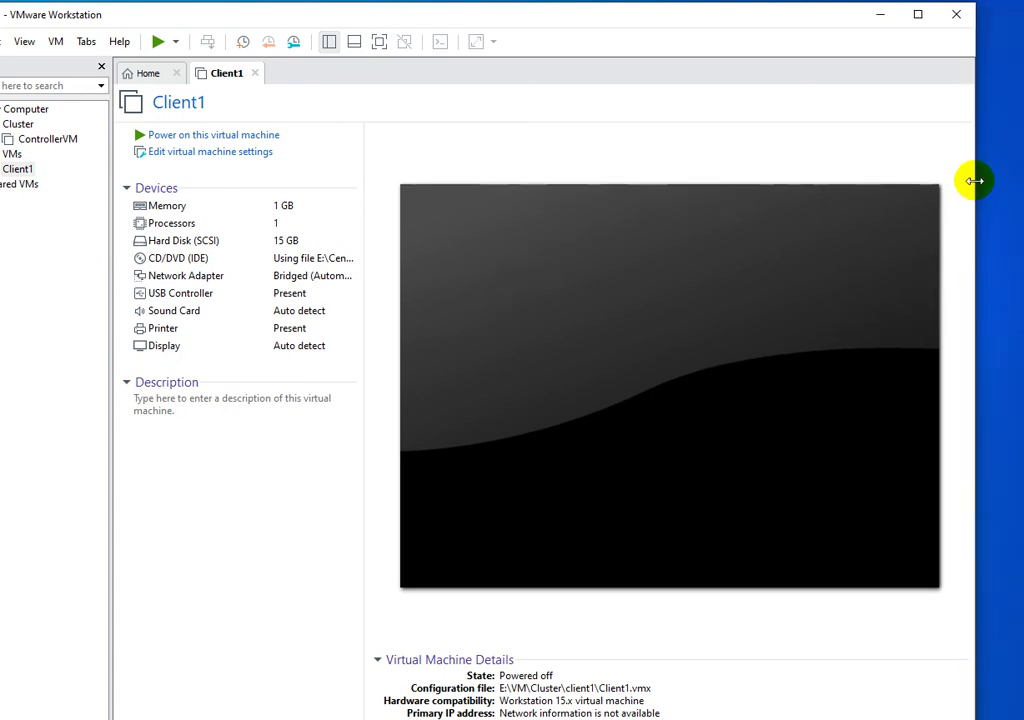
pyautogui.moveTo(724, 18); pyautogui.dragTo(772, 16)
pyautogui.moveTo(62, 167); pyautogui.dragTo(75, 142)
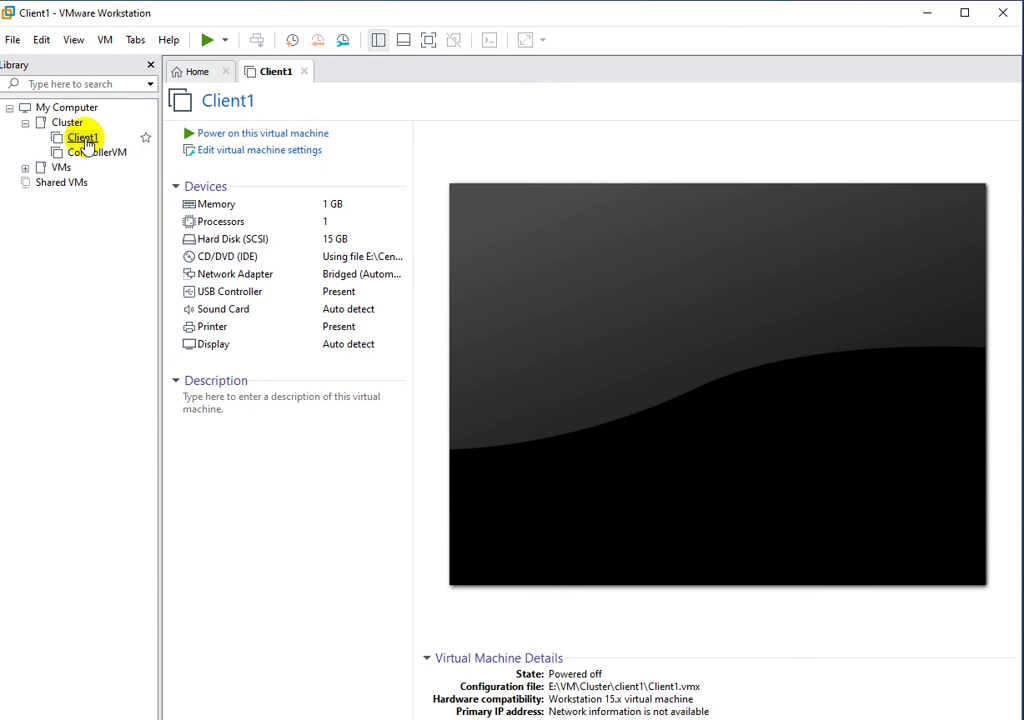
# Show Client1's context menu with its Manage submenu expanded.
pyautogui.rightClick(84, 140)
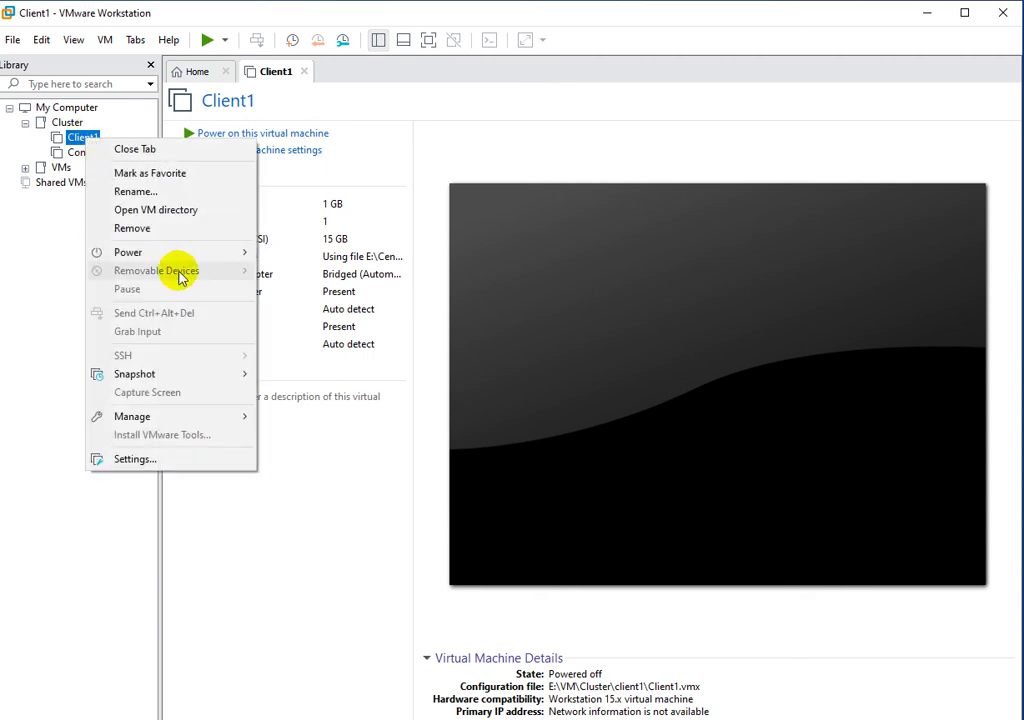
pyautogui.moveTo(184, 380)
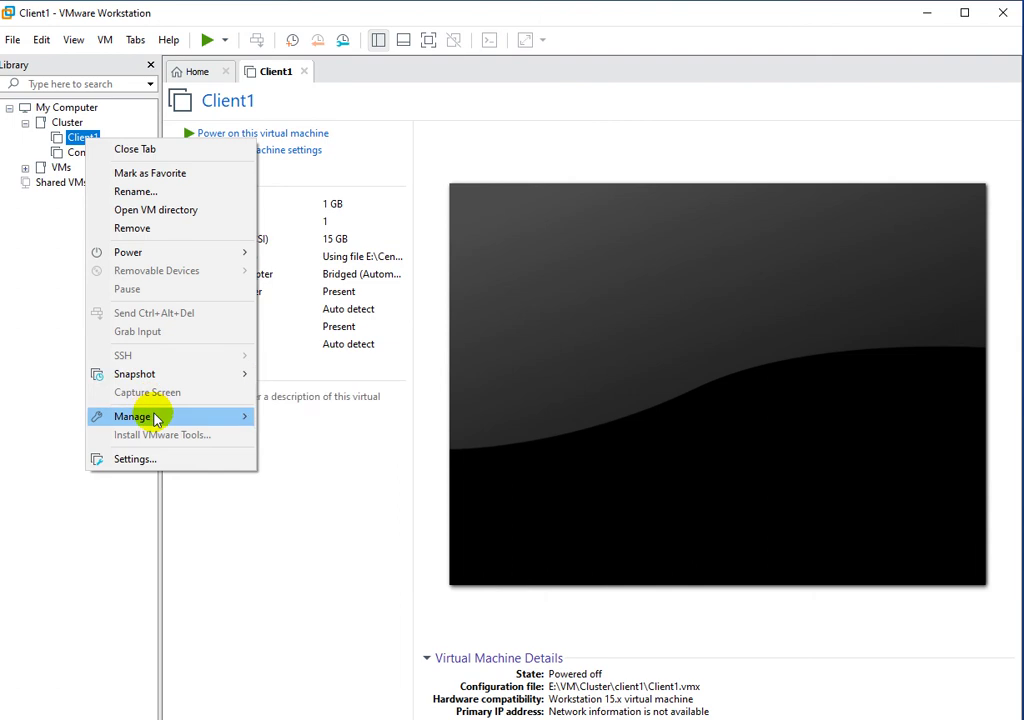
pyautogui.moveTo(155, 418)
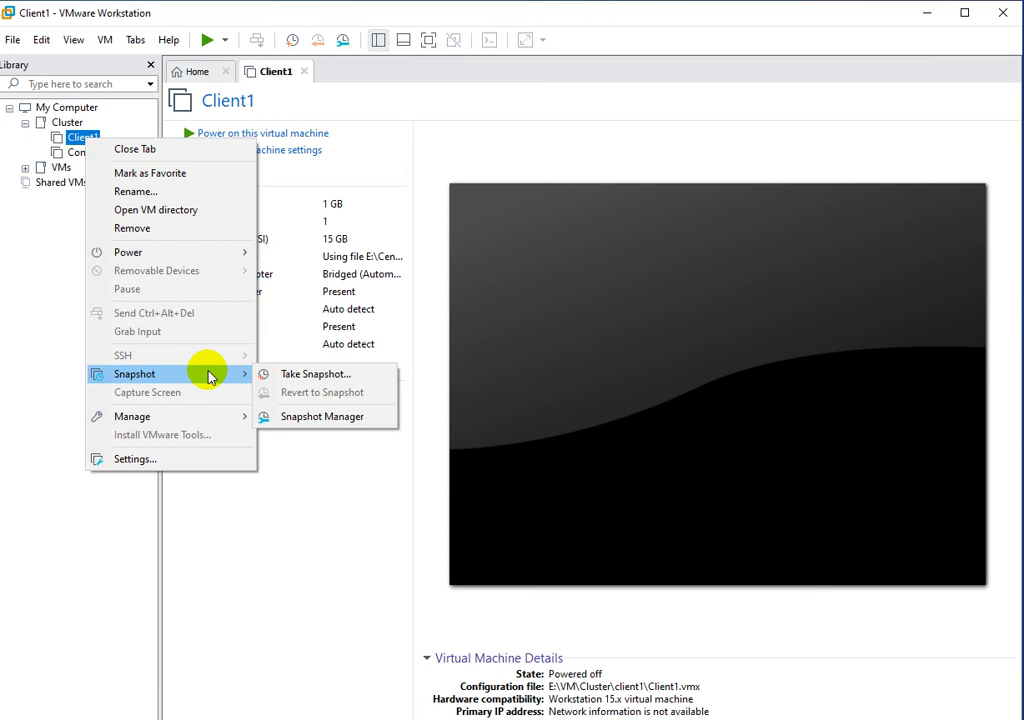
pyautogui.moveTo(213, 416)
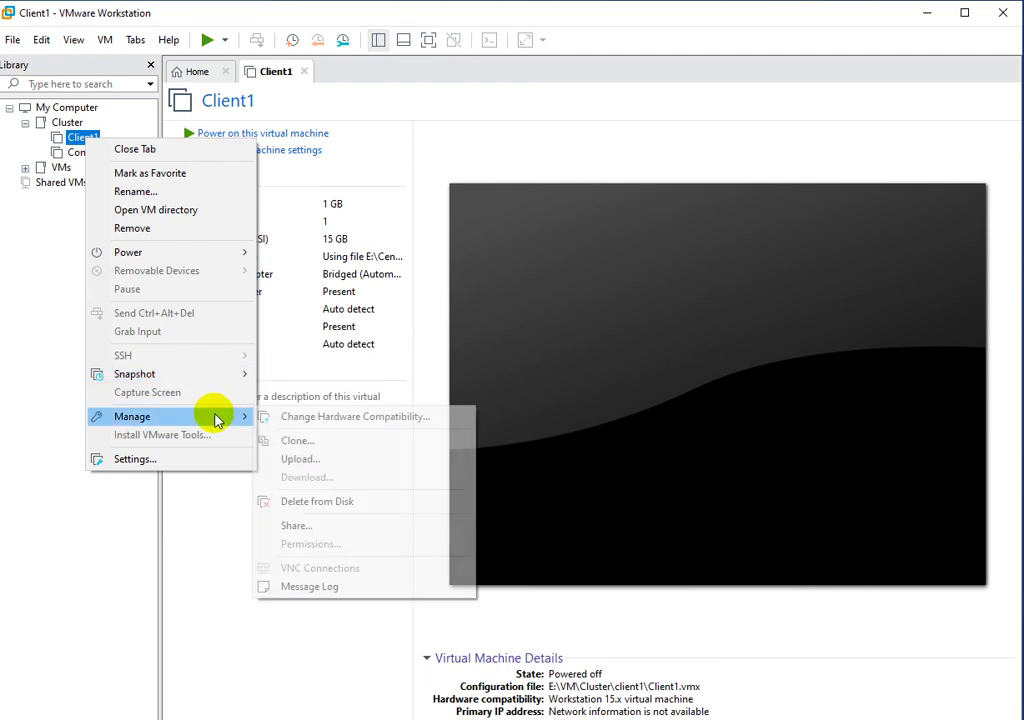
# Clone Client1 from its current state as a full clone, advancing to the naming page.
pyautogui.click(283, 443)
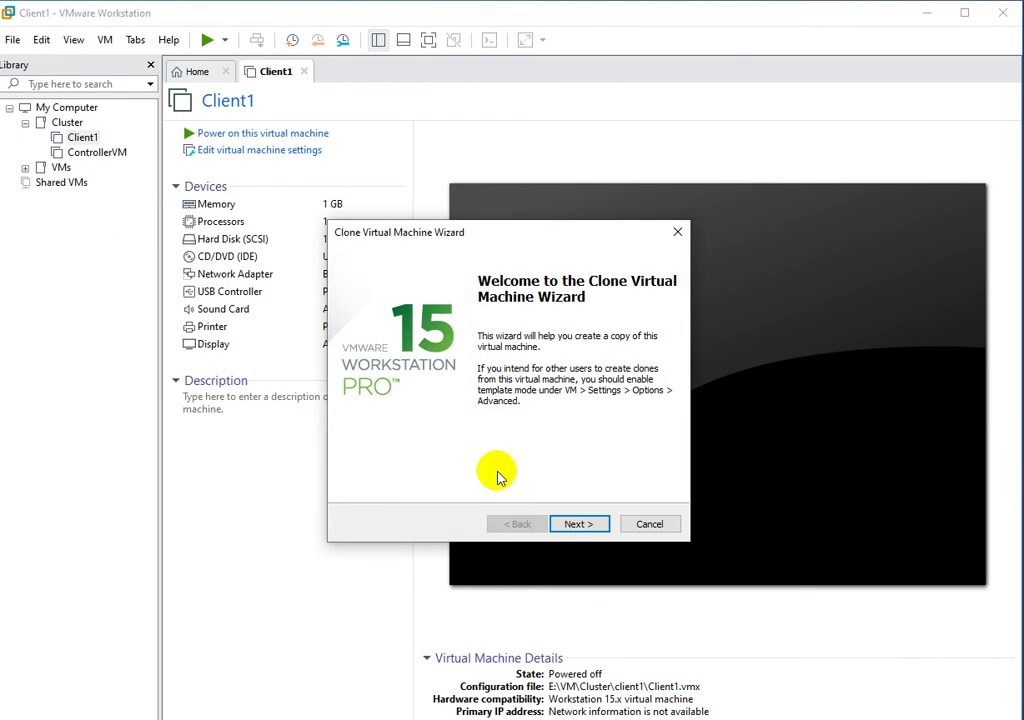
pyautogui.click(573, 527)
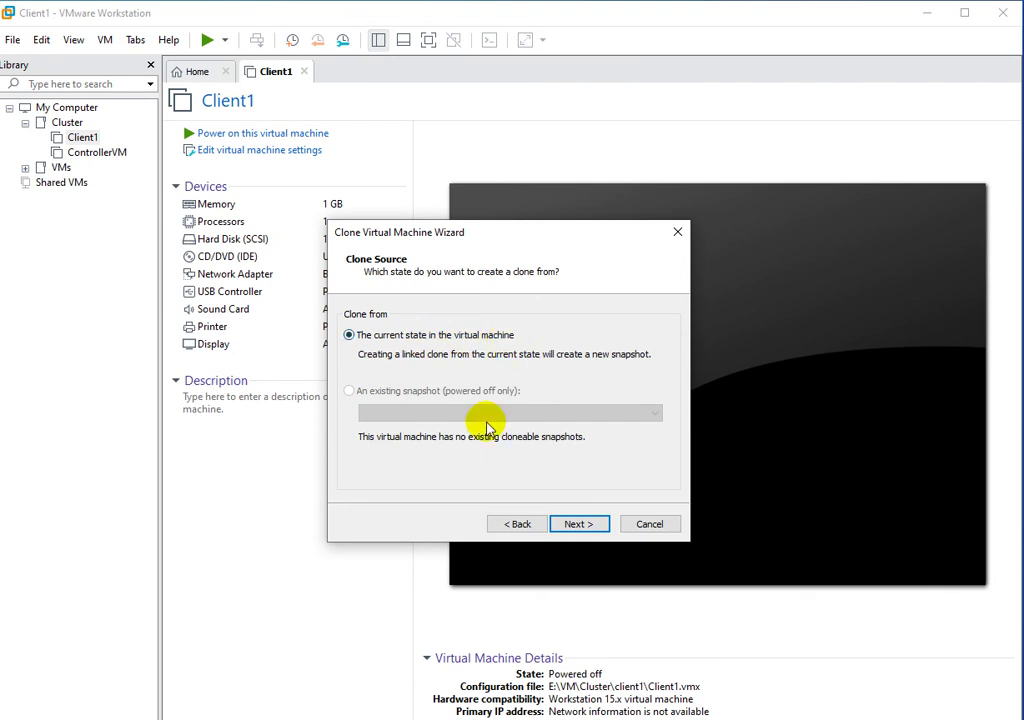
pyautogui.click(574, 526)
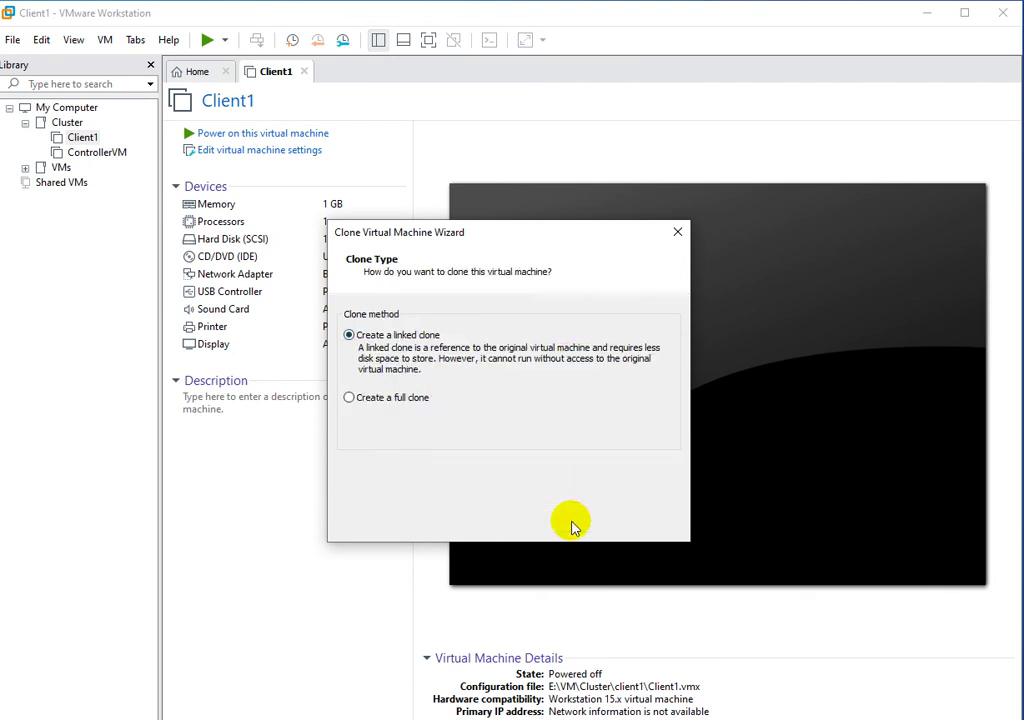
pyautogui.click(370, 399)
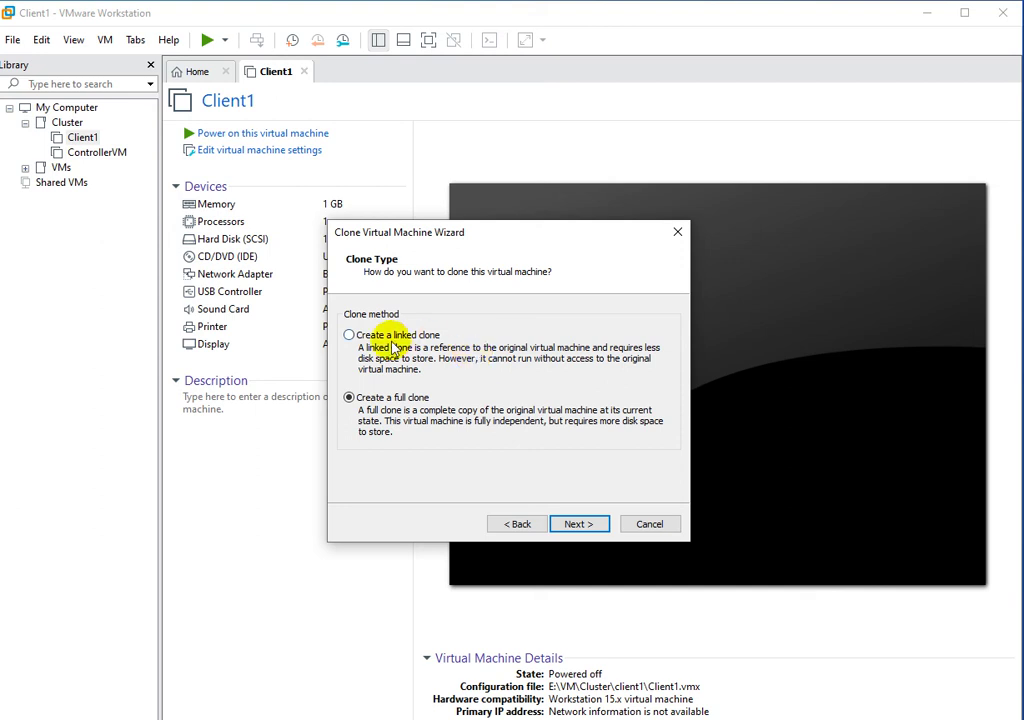
pyautogui.click(585, 524)
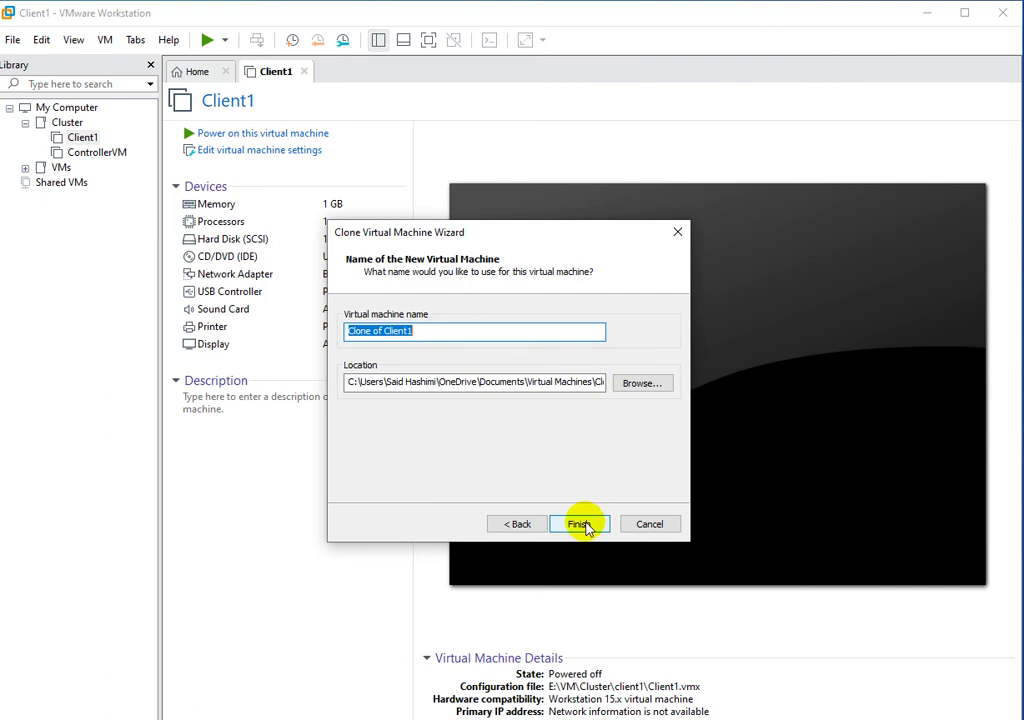
# Rename the clone from 'Clone of Client1' to Client2.
pyautogui.click(506, 339)
pyautogui.press('Left')
pyautogui.press('Left')
pyautogui.press('Left')
pyautogui.press('Left')
pyautogui.press('Left')
pyautogui.press('Left')
pyautogui.press('Left')
pyautogui.press('BackSpace')
pyautogui.press('BackSpace')
pyautogui.press('BackSpace')
pyautogui.press('BackSpace')
pyautogui.press('BackSpace')
pyautogui.press('BackSpace')
pyautogui.press('BackSpace')
pyautogui.press('BackSpace')
pyautogui.press('BackSpace')
pyautogui.press('End')
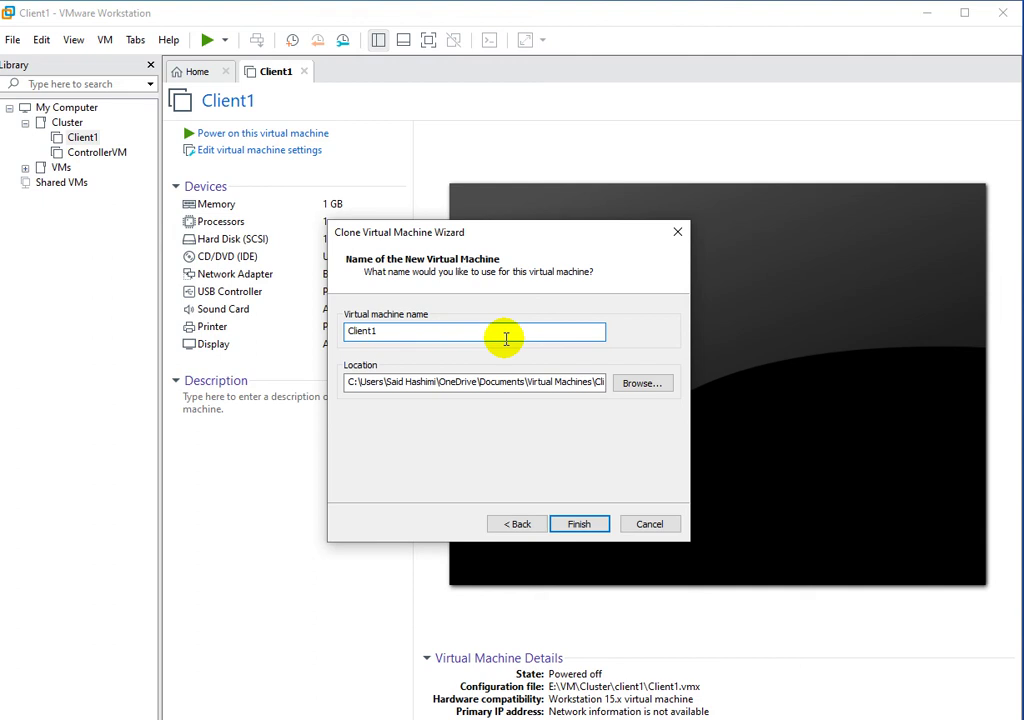
pyautogui.press('BackSpace')
pyautogui.write('2')
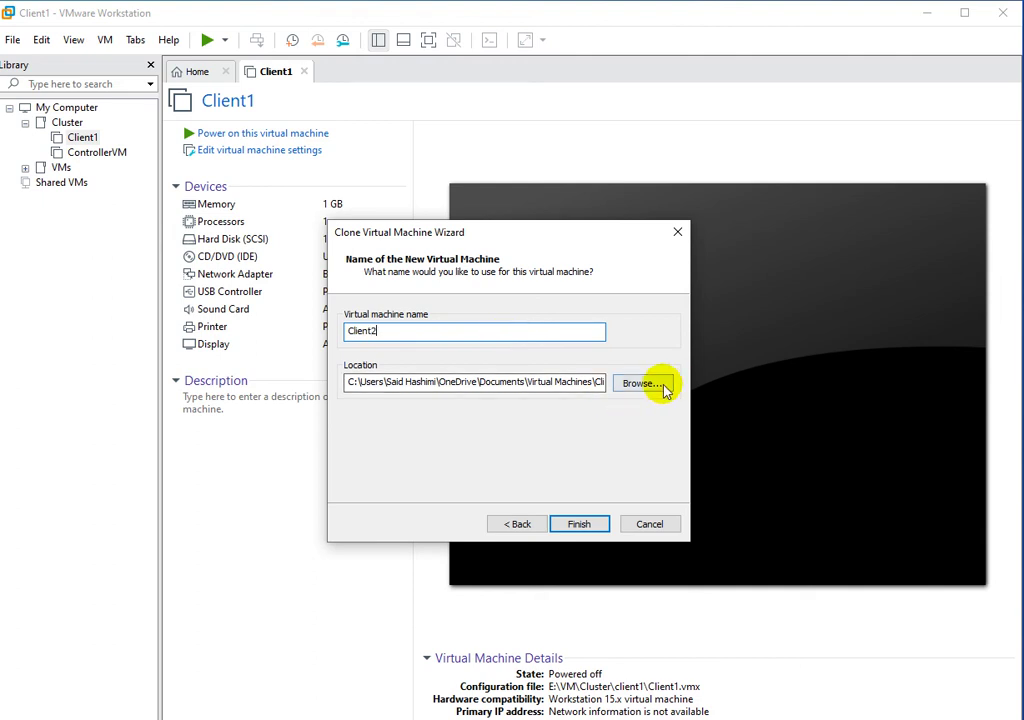
# Set the clone location to a new client2 folder under E:\VM\Cluster.
pyautogui.click(648, 386)
pyautogui.moveTo(592, 414); pyautogui.dragTo(594, 416)
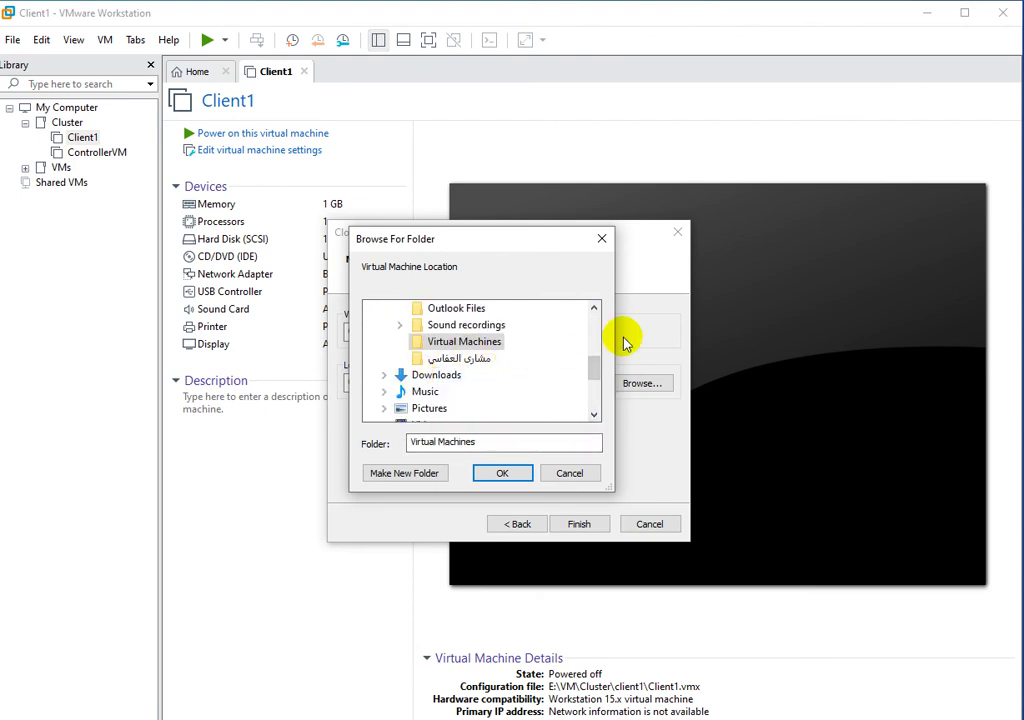
pyautogui.moveTo(594, 366); pyautogui.dragTo(594, 416)
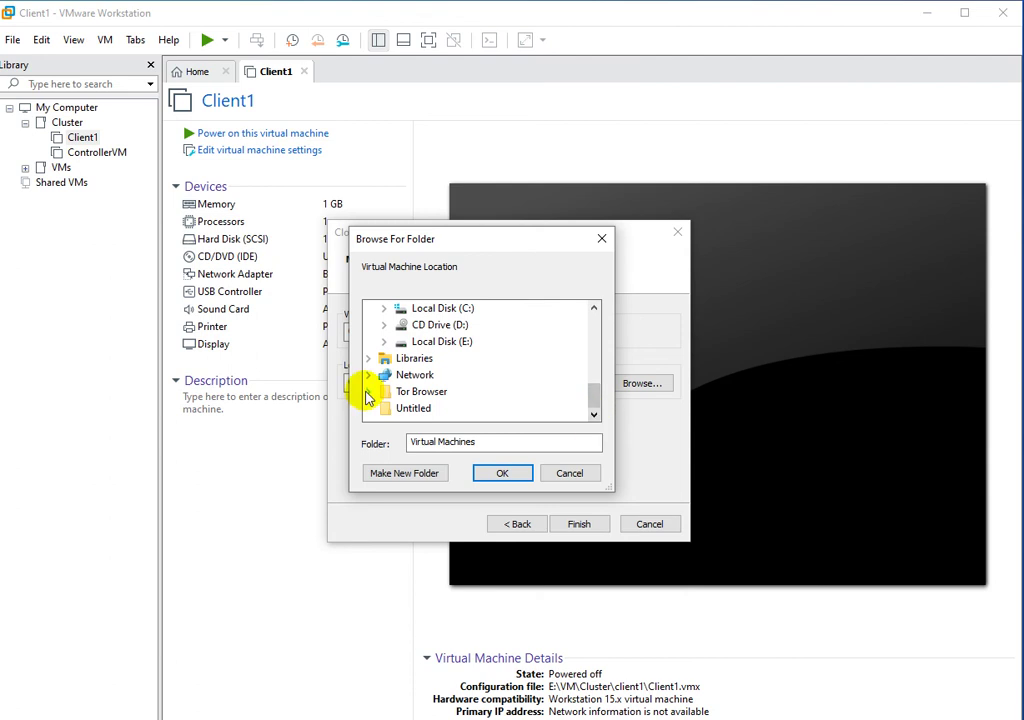
pyautogui.click(384, 341)
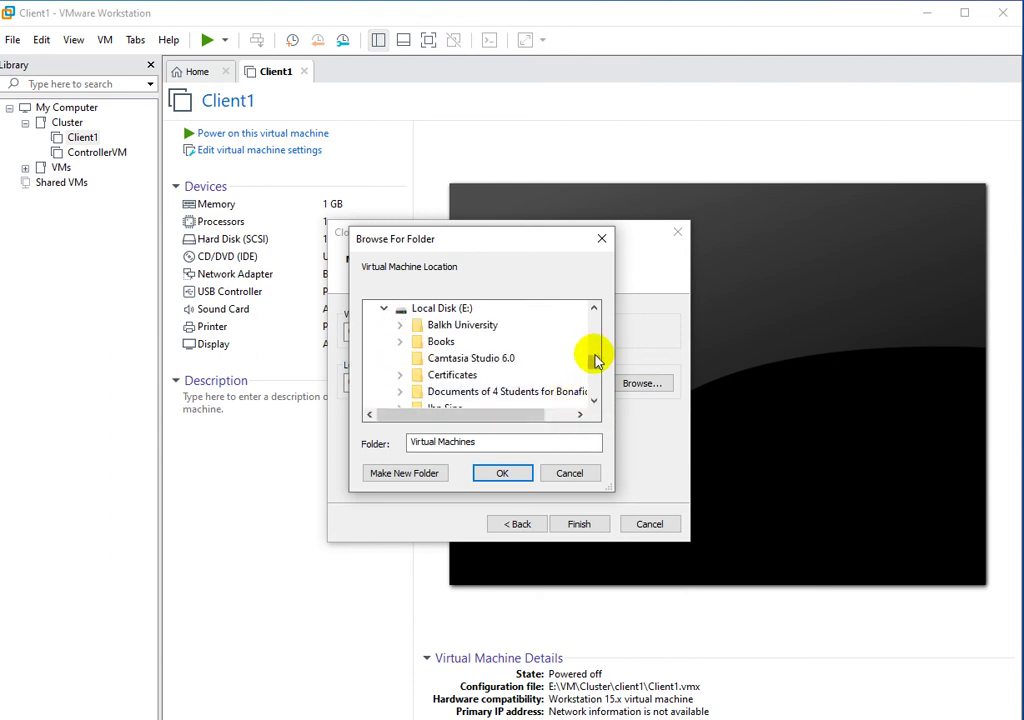
pyautogui.moveTo(592, 366); pyautogui.dragTo(601, 388)
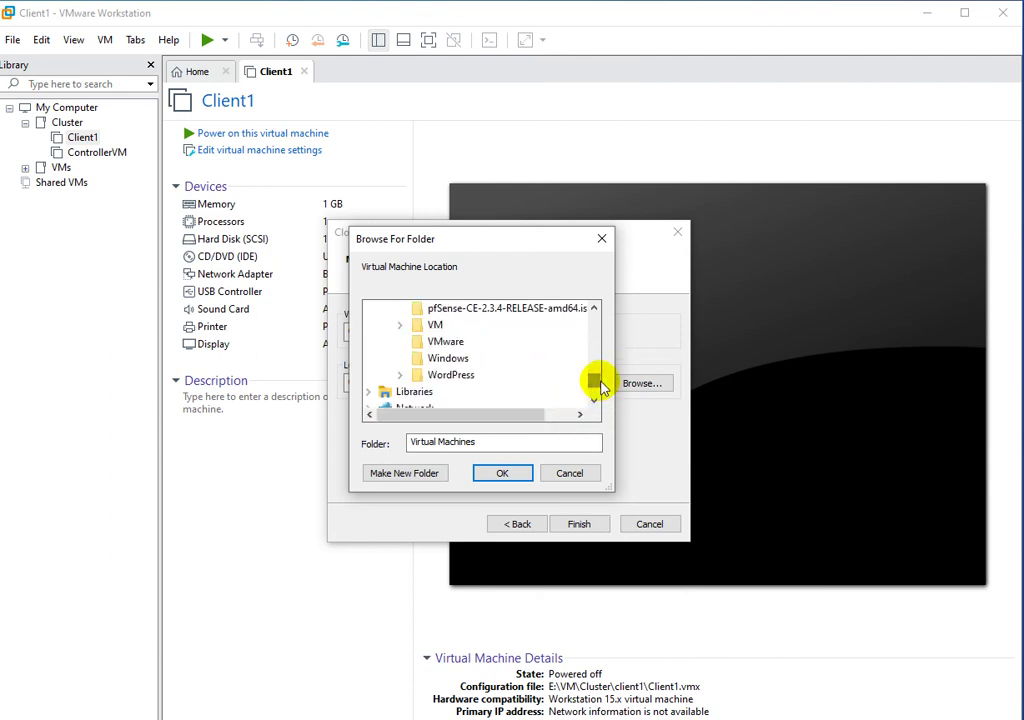
pyautogui.click(399, 325)
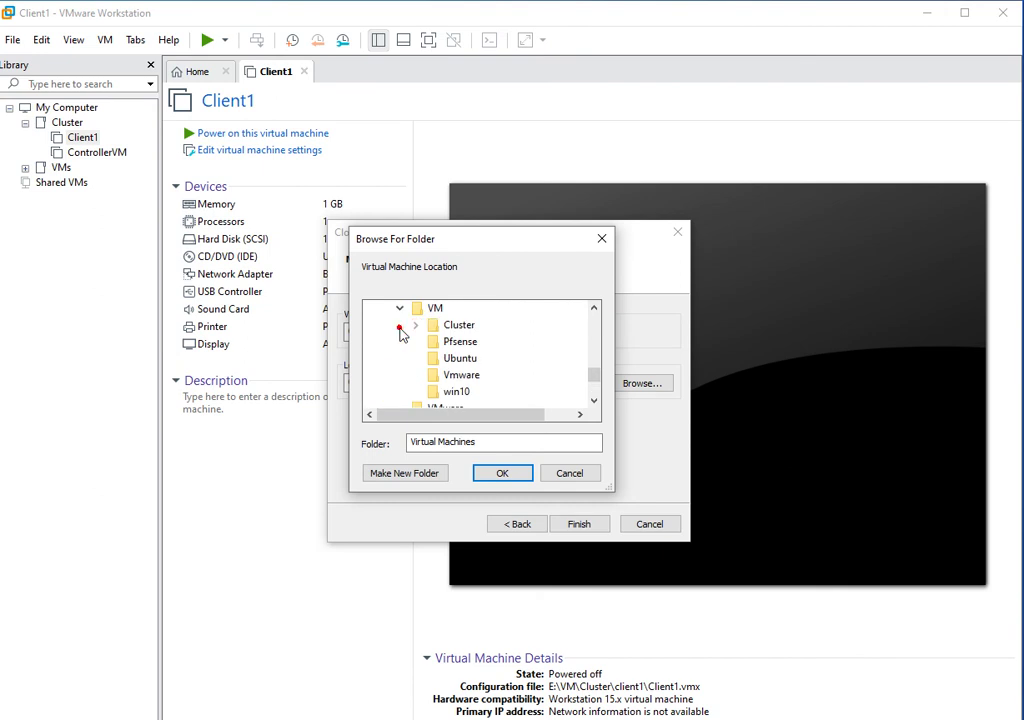
pyautogui.click(450, 327)
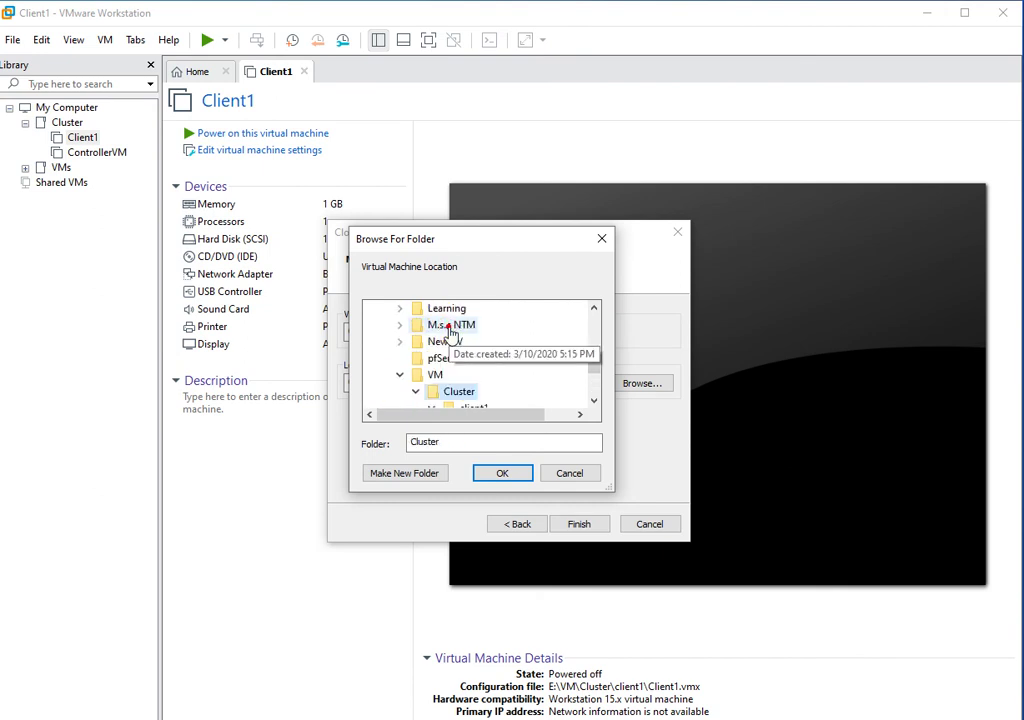
pyautogui.click(595, 401)
pyautogui.click(595, 401)
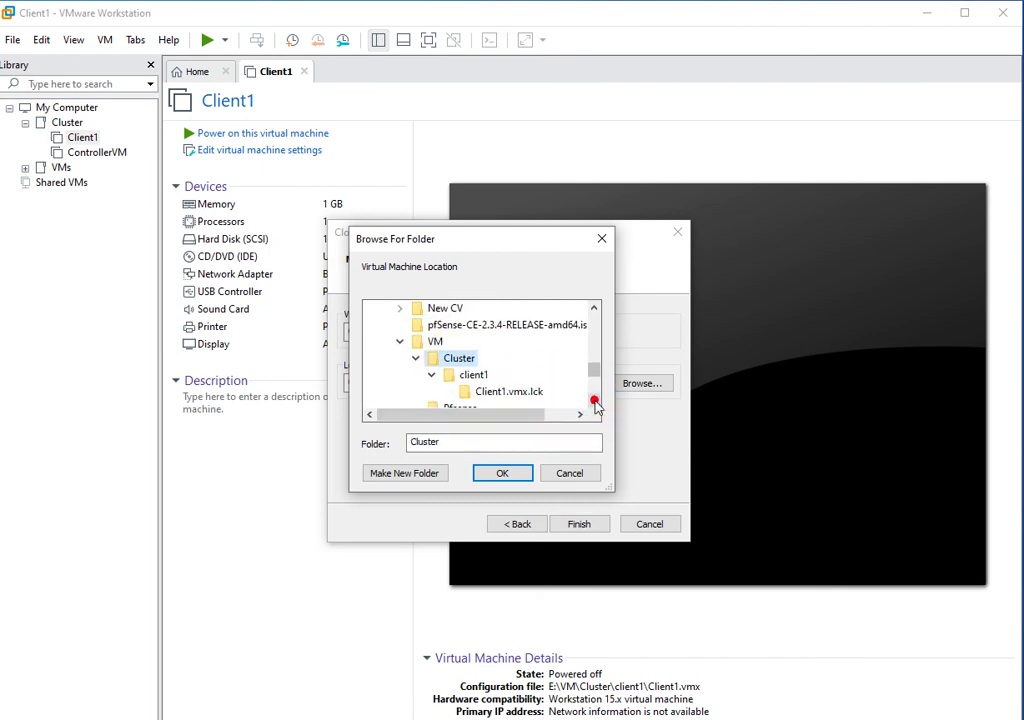
pyautogui.click(396, 476)
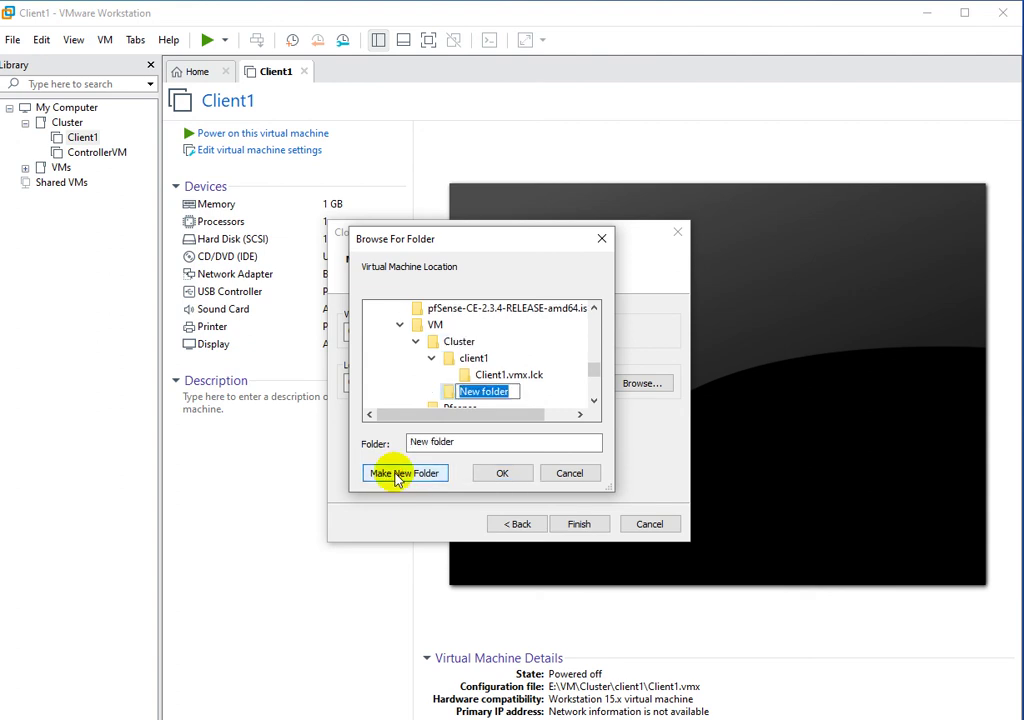
pyautogui.write('c')
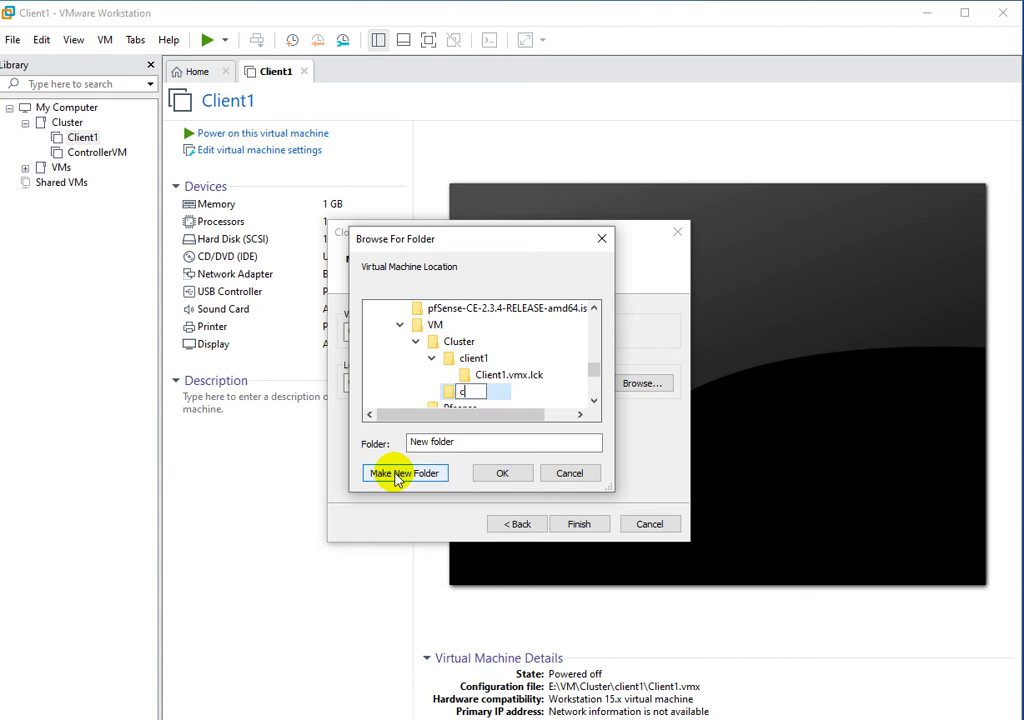
pyautogui.write('lient2')
pyautogui.press('Escape')
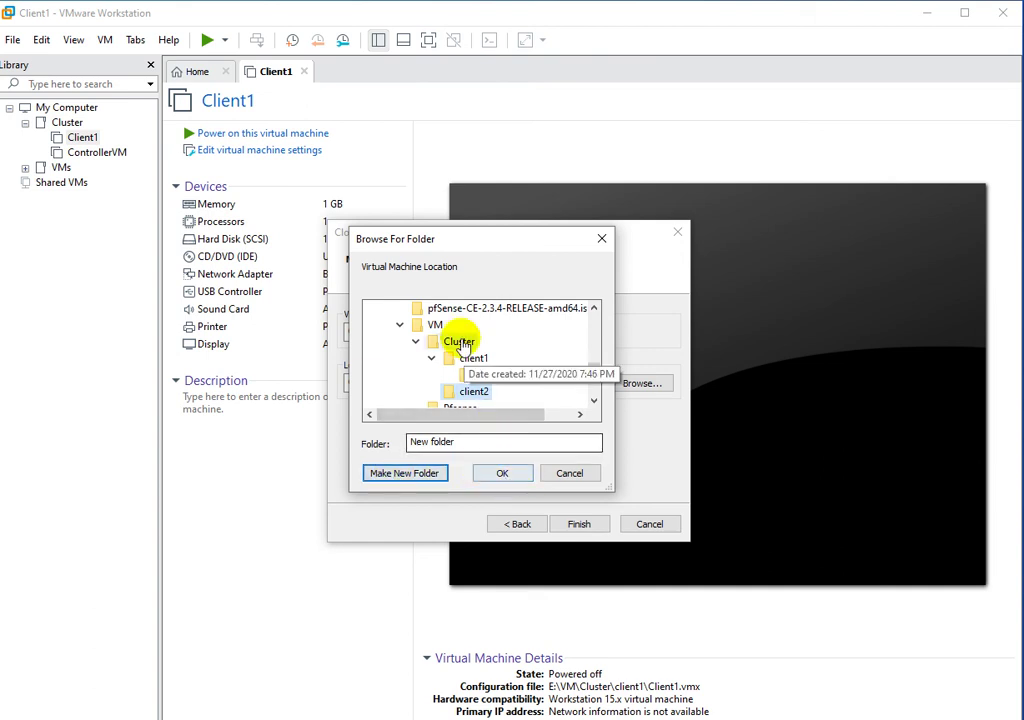
pyautogui.click(489, 478)
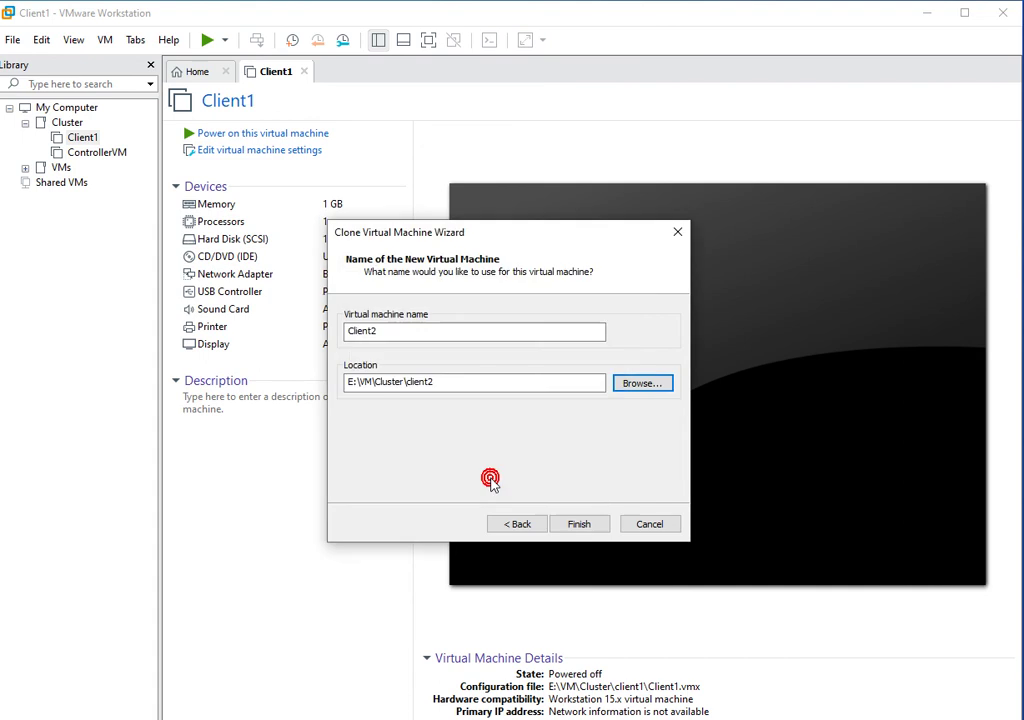
# Finish the wizard, wait for Client2's full clone to complete, and close the wizard.
pyautogui.click(575, 527)
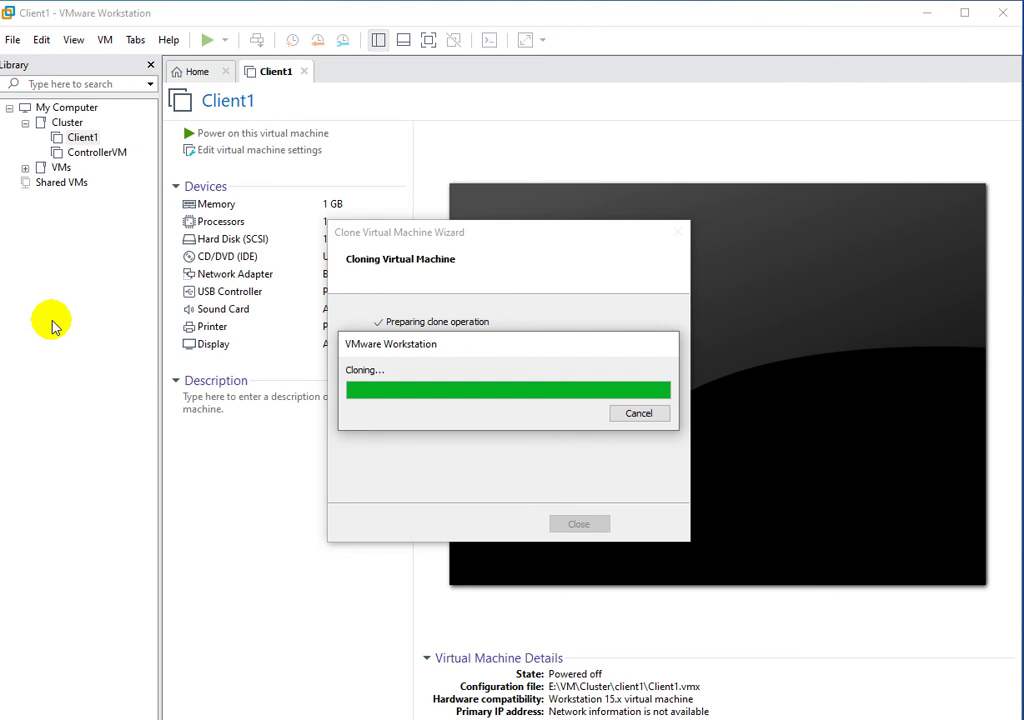
pyautogui.moveTo(469, 347)
pyautogui.mouseDown()
pyautogui.moveTo(537, 358)
pyautogui.moveTo(610, 327)
pyautogui.moveTo(649, 249)
pyautogui.moveTo(626, 240)
pyautogui.mouseUp()
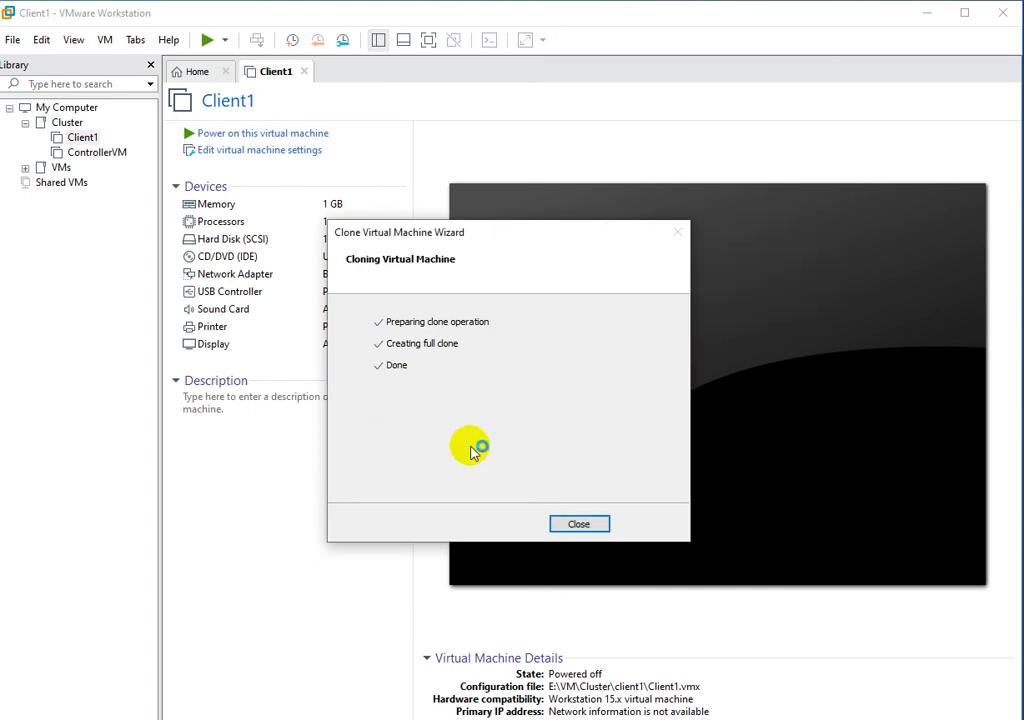
pyautogui.click(580, 525)
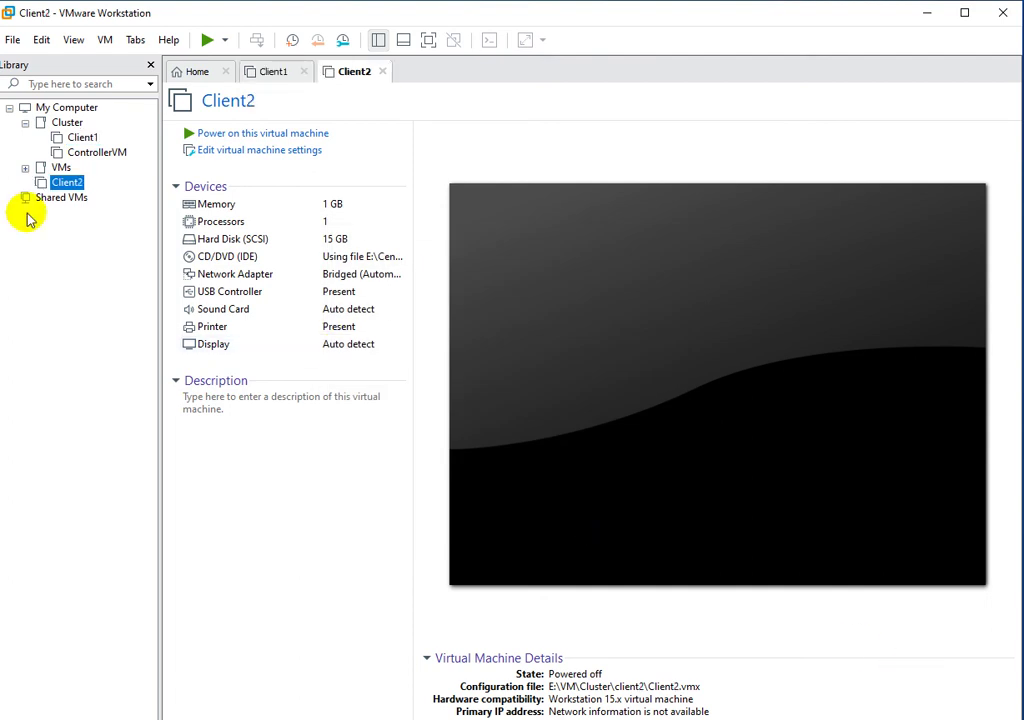
# Move Client2 into the Cluster folder and show Client1's Manage submenu.
pyautogui.moveTo(85, 182); pyautogui.dragTo(90, 152)
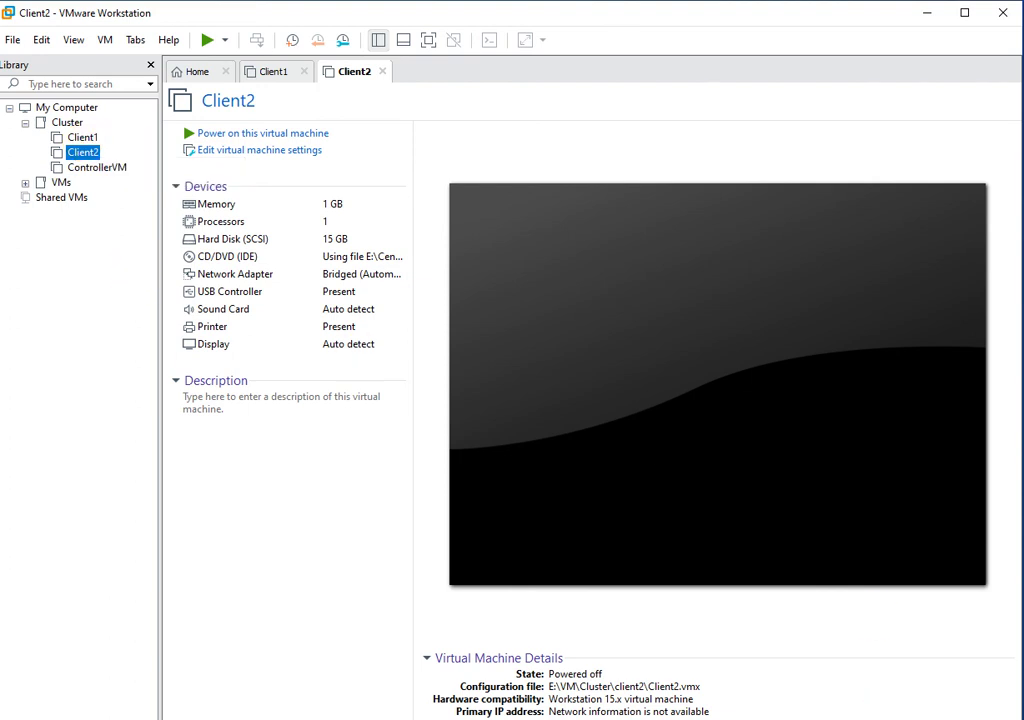
pyautogui.click(84, 139)
pyautogui.rightClick(85, 141)
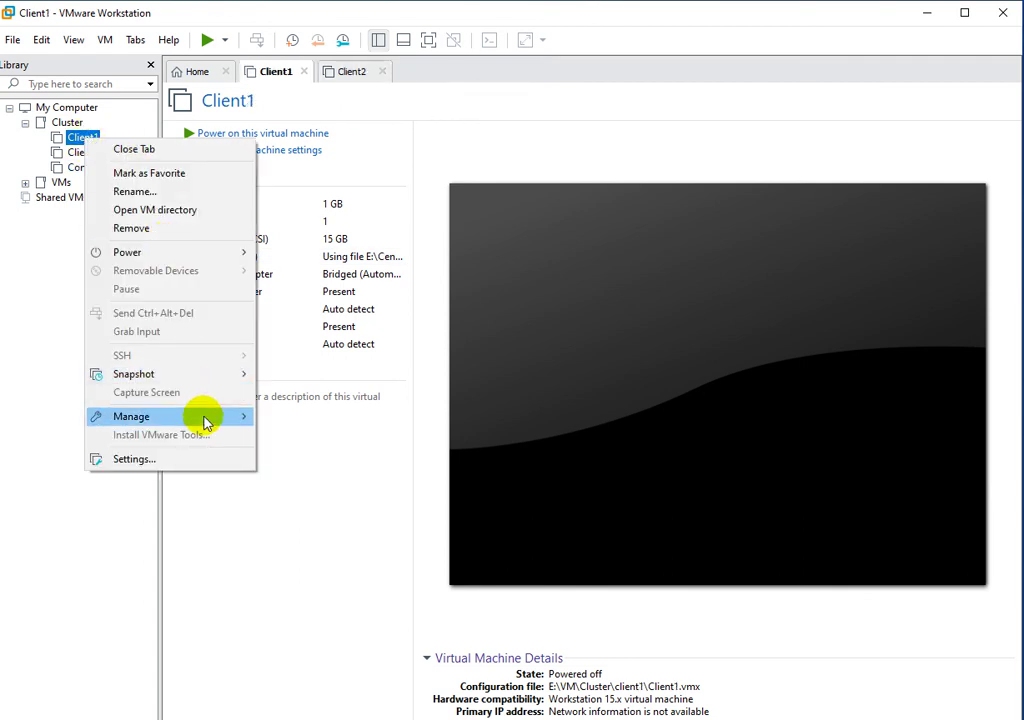
pyautogui.moveTo(213, 419)
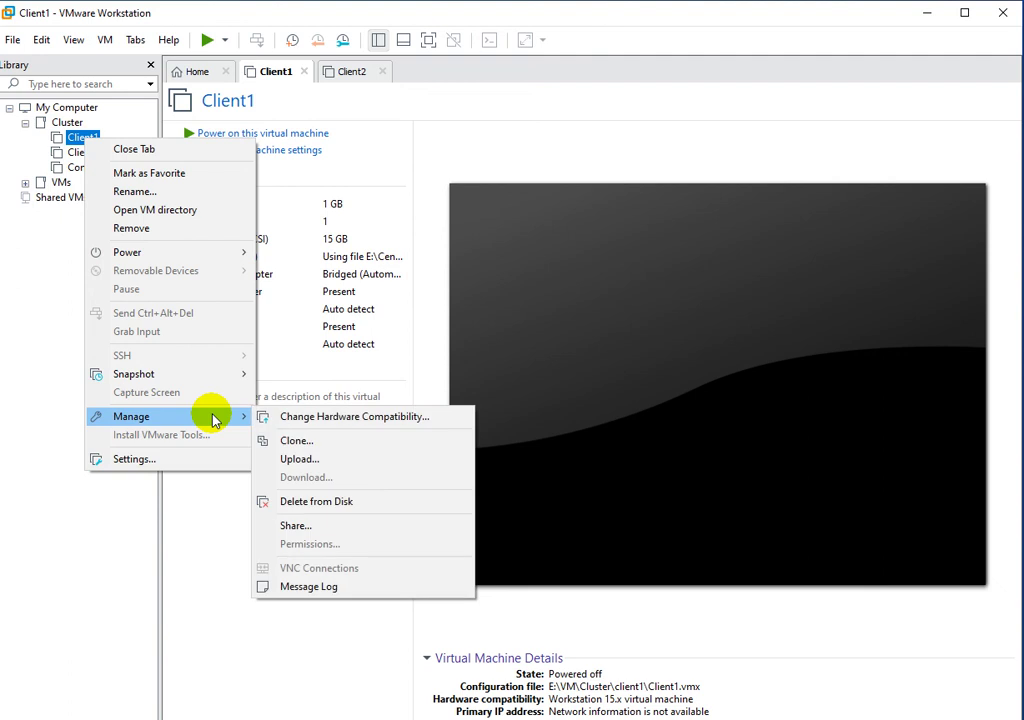
# Start cloning Client1 from its current state as a full, independent clone.
pyautogui.click(309, 443)
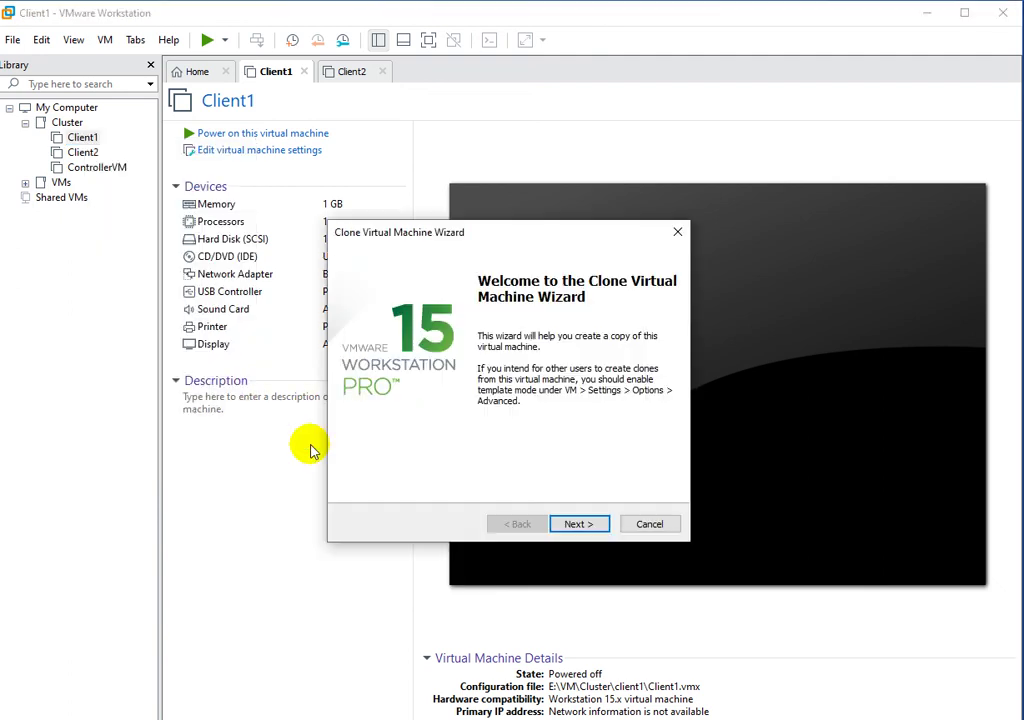
pyautogui.click(579, 524)
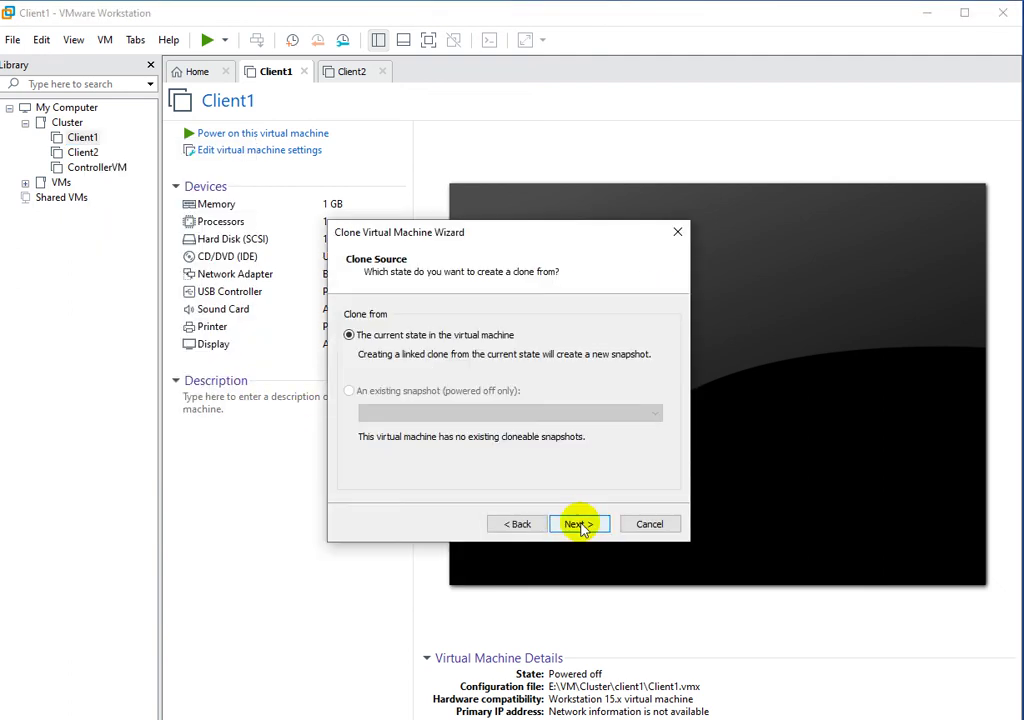
pyautogui.click(579, 524)
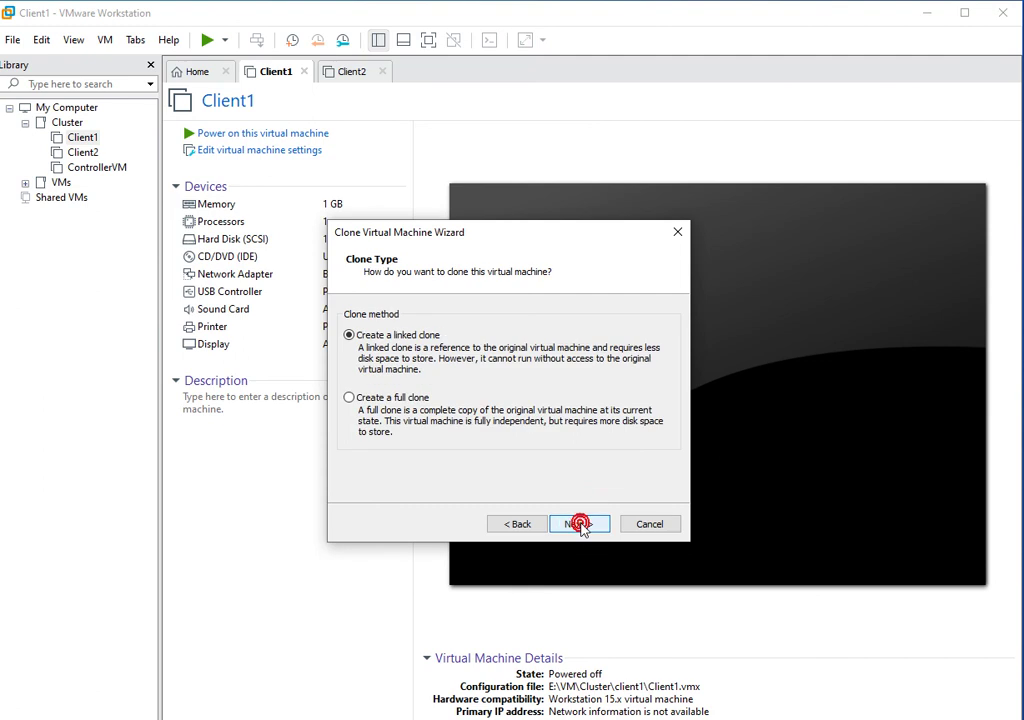
pyautogui.click(372, 397)
pyautogui.click(579, 524)
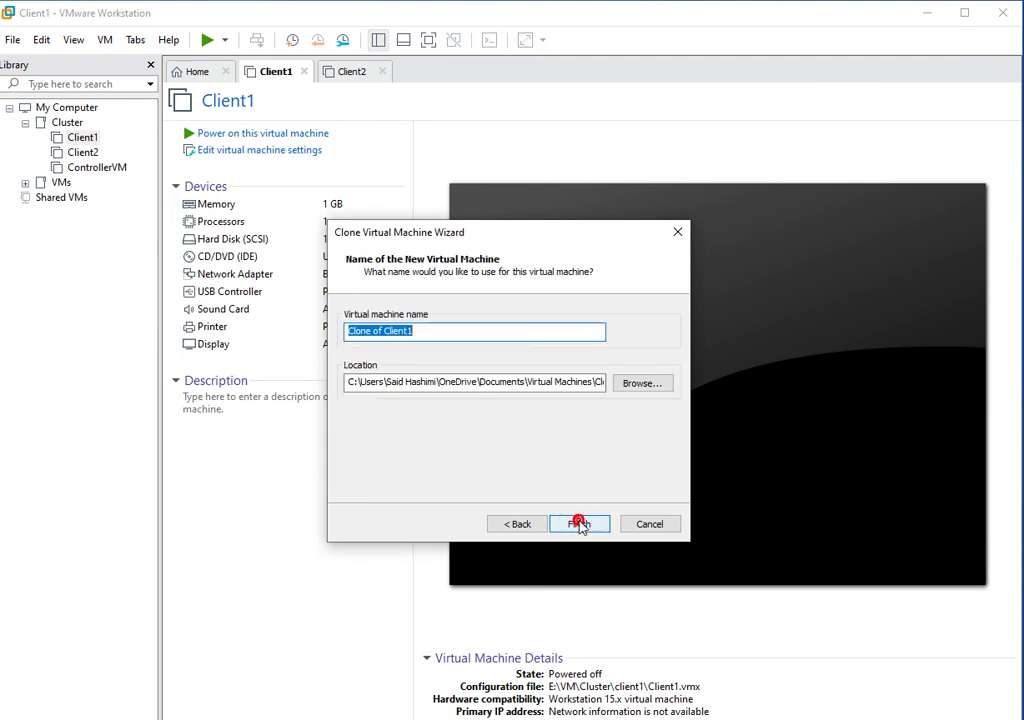
# Trim the suggested virtual machine name down to 'Client'.
pyautogui.click(520, 330)
pyautogui.press('Left')
pyautogui.press('Left')
pyautogui.press('Left')
pyautogui.press('Left')
pyautogui.press('Left')
pyautogui.press('Left')
pyautogui.press('BackSpace')
pyautogui.press('BackSpace')
pyautogui.press('BackSpace')
pyautogui.press('BackSpace')
pyautogui.press('BackSpace')
pyautogui.press('BackSpace')
pyautogui.press('BackSpace')
pyautogui.press('BackSpace')
pyautogui.press('BackSpace')
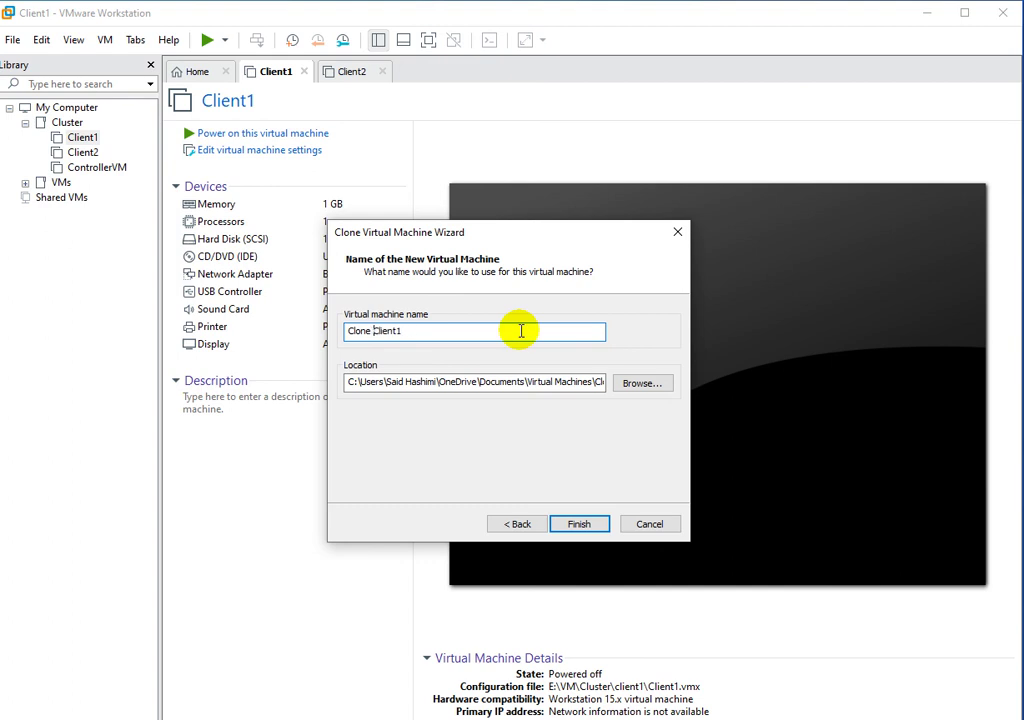
pyautogui.press('Delete')
# Complete the name as Client3 and browse to E:\VM\Cluster for its location.
pyautogui.write('3')
pyautogui.click(640, 383)
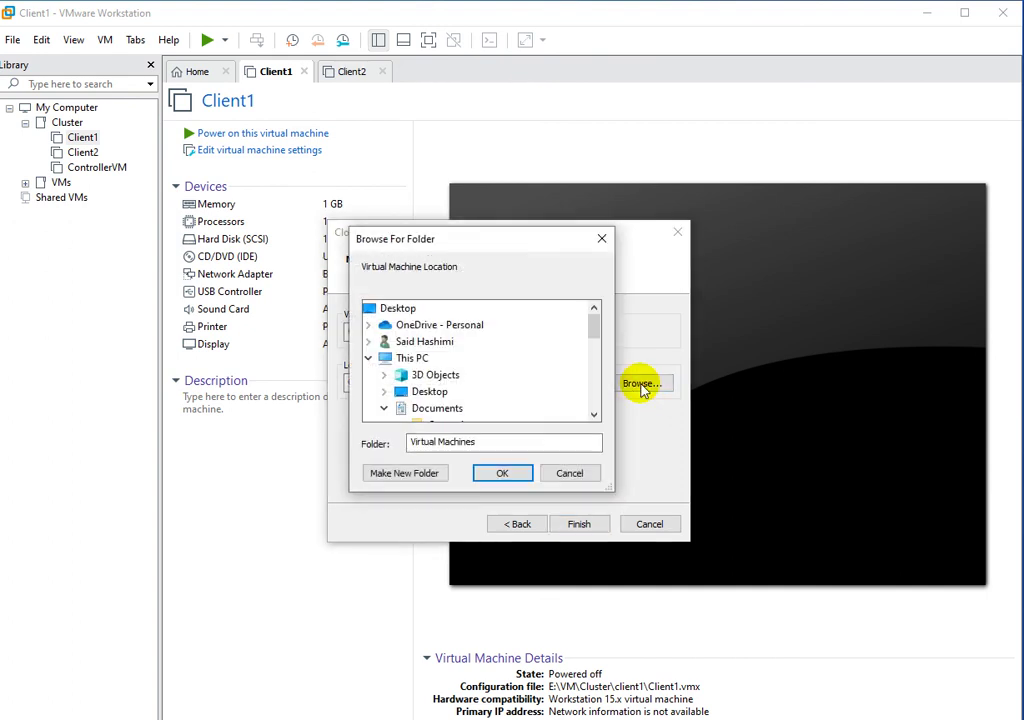
pyautogui.moveTo(601, 338); pyautogui.dragTo(605, 393)
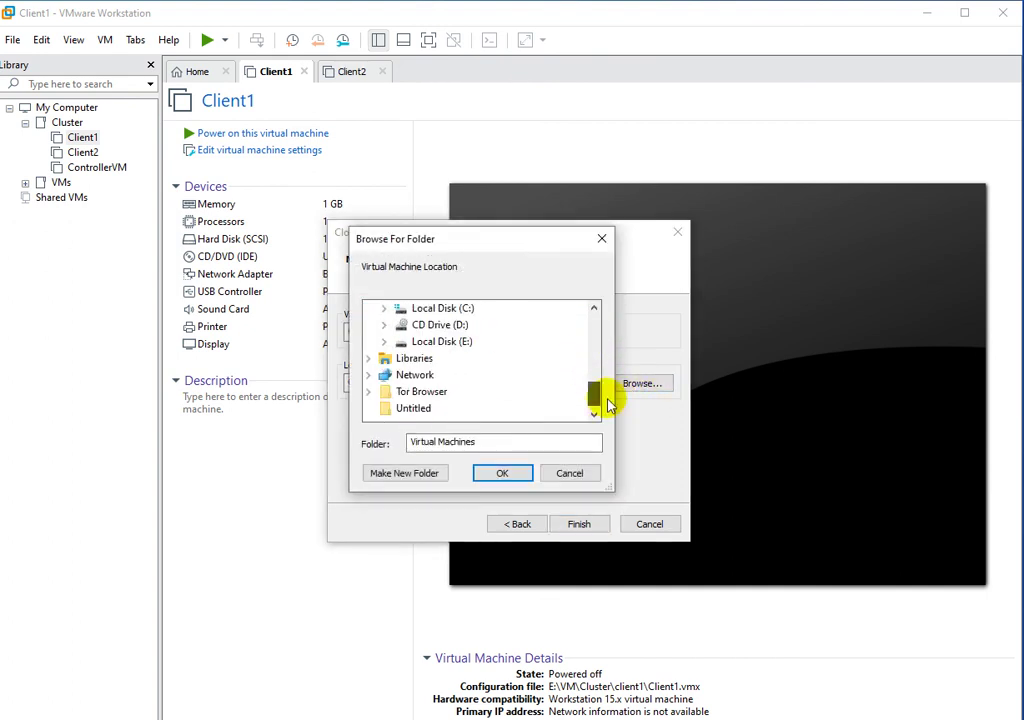
pyautogui.click(383, 342)
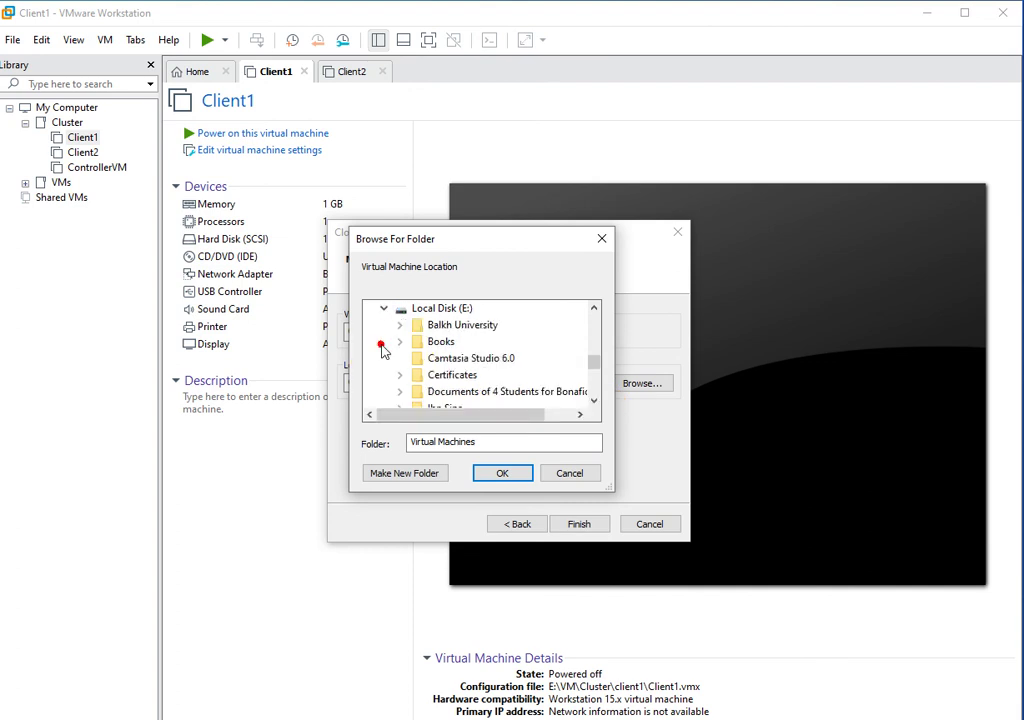
pyautogui.moveTo(596, 368); pyautogui.dragTo(595, 352)
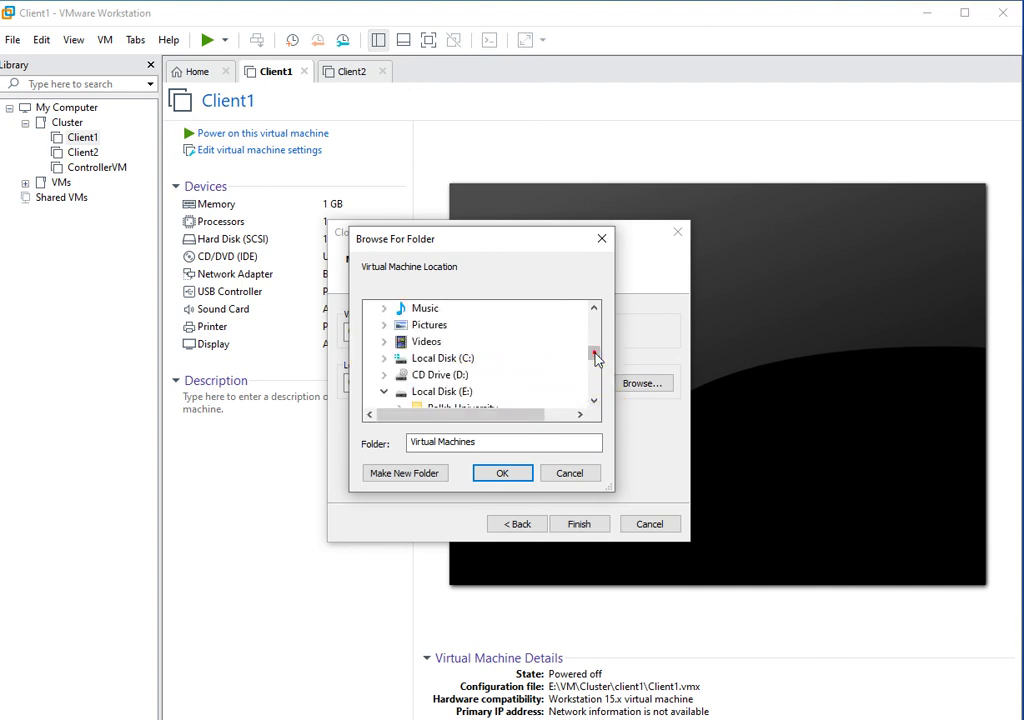
pyautogui.click(594, 401)
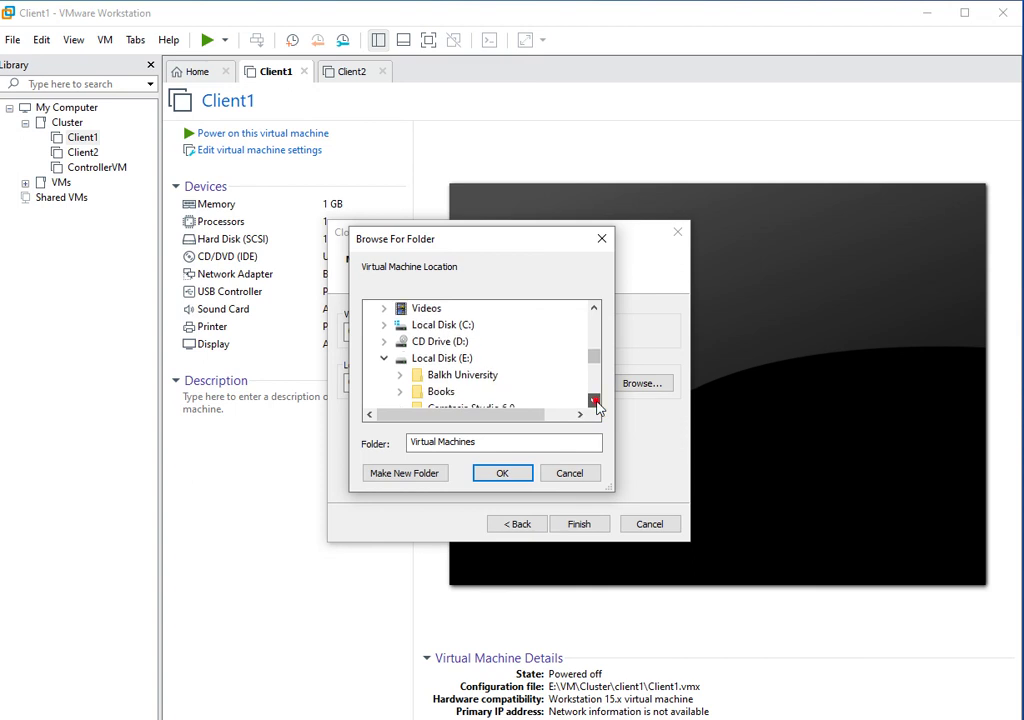
pyautogui.click(400, 342)
pyautogui.doubleClick(470, 332)
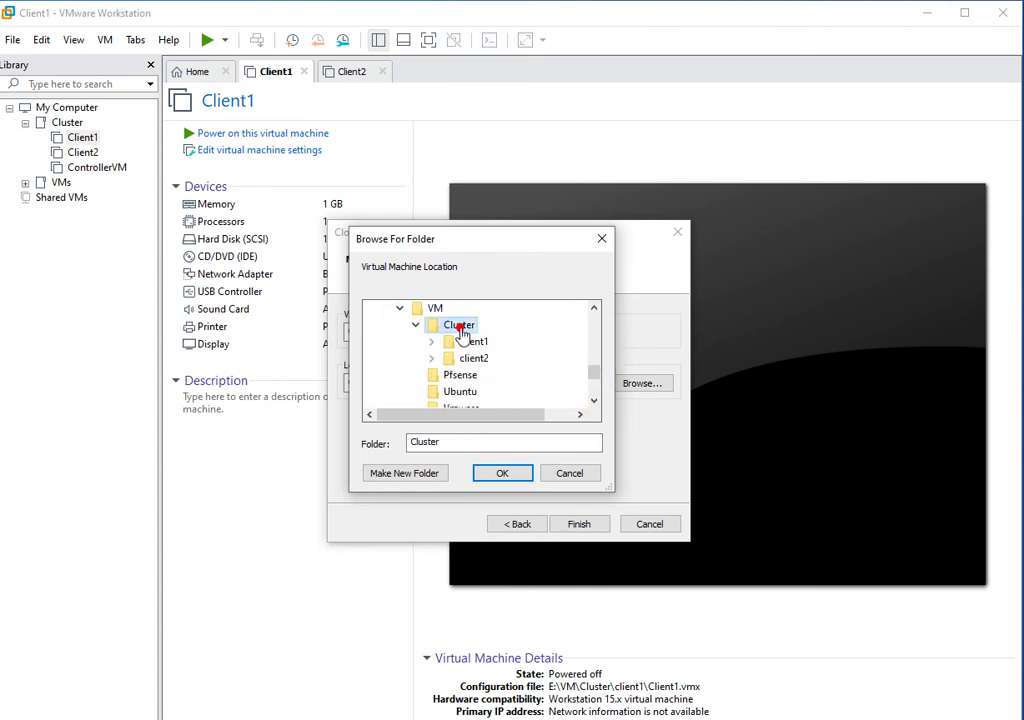
# Create a new client3 folder inside Cluster and use it as the clone location.
pyautogui.click(408, 473)
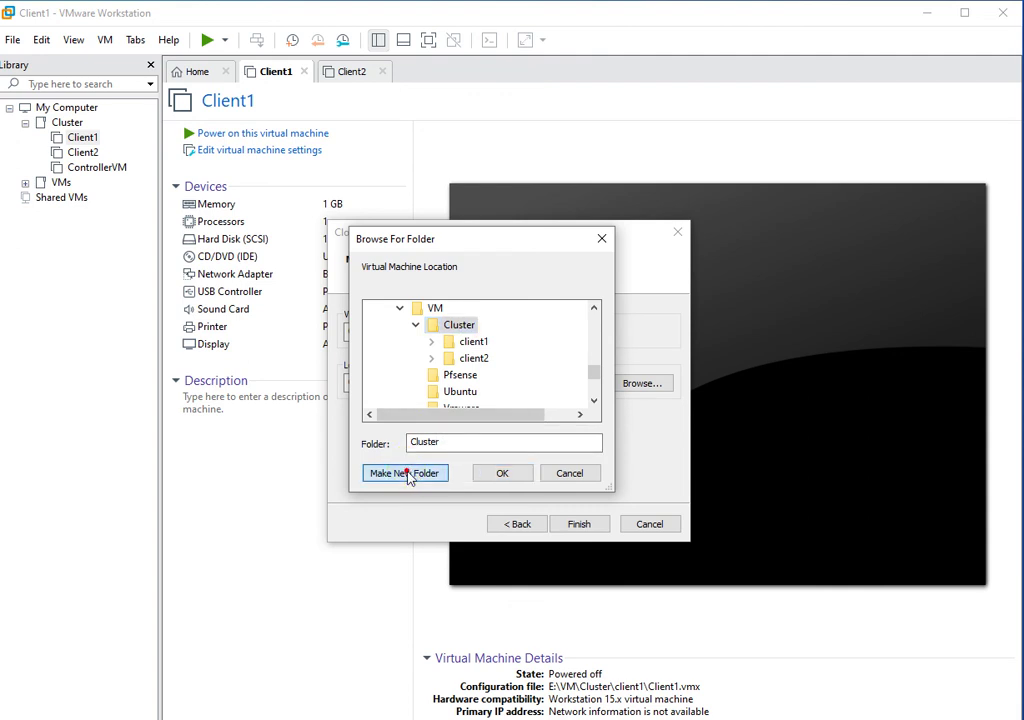
pyautogui.write('c')
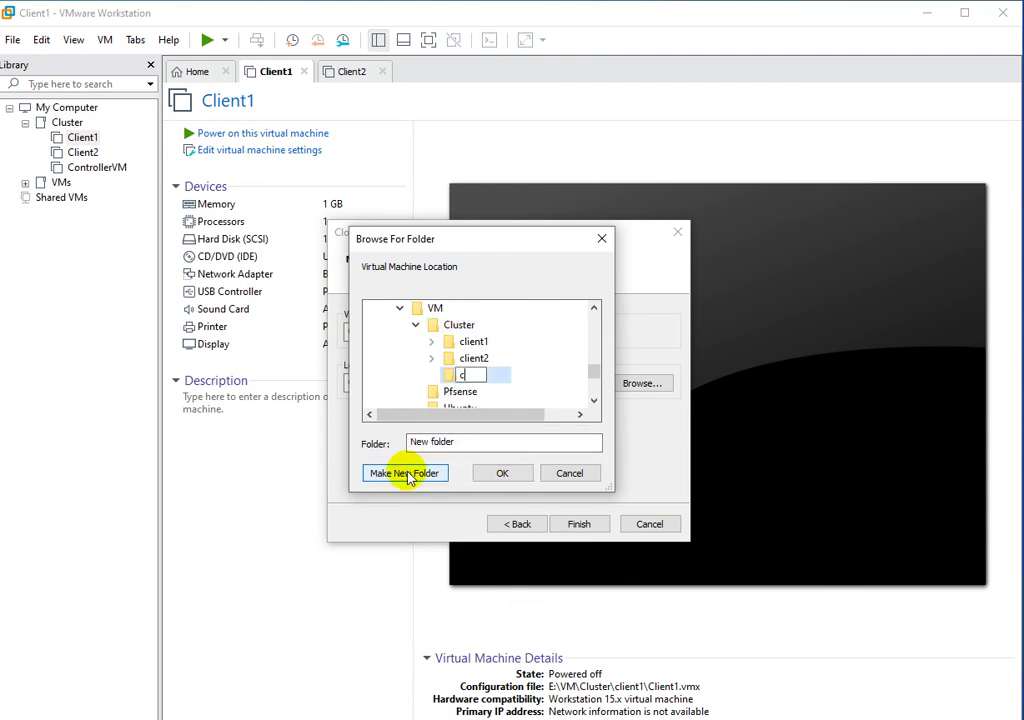
pyautogui.write('lient3')
pyautogui.press('Escape')
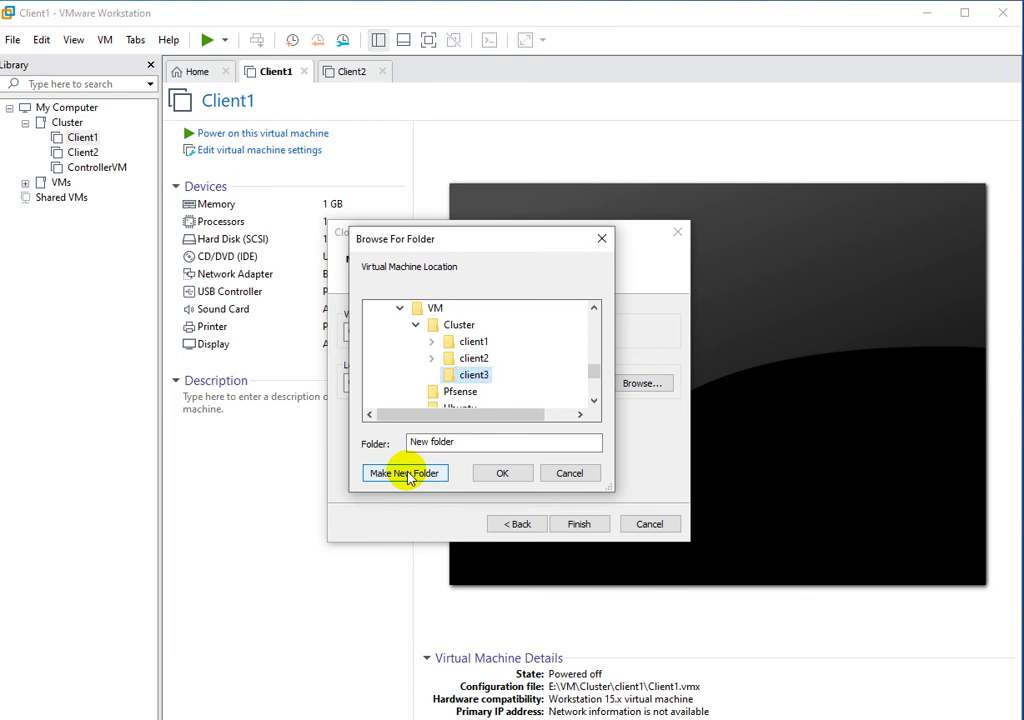
pyautogui.click(506, 479)
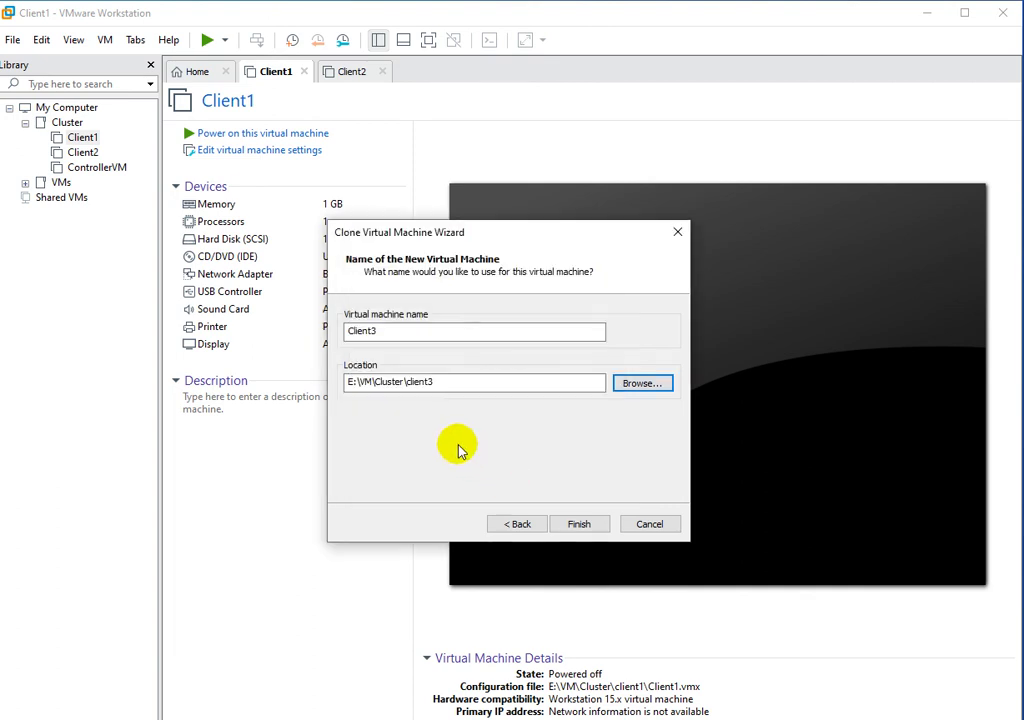
# Create the Client3 full clone and close the wizard once it reports Done.
pyautogui.click(579, 524)
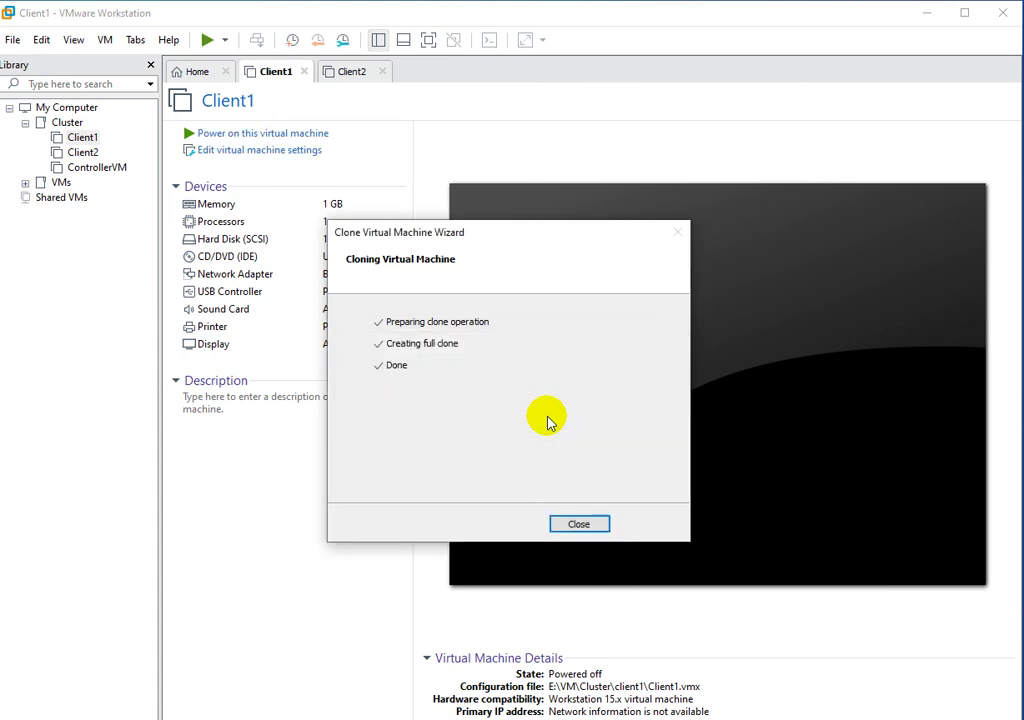
pyautogui.click(589, 529)
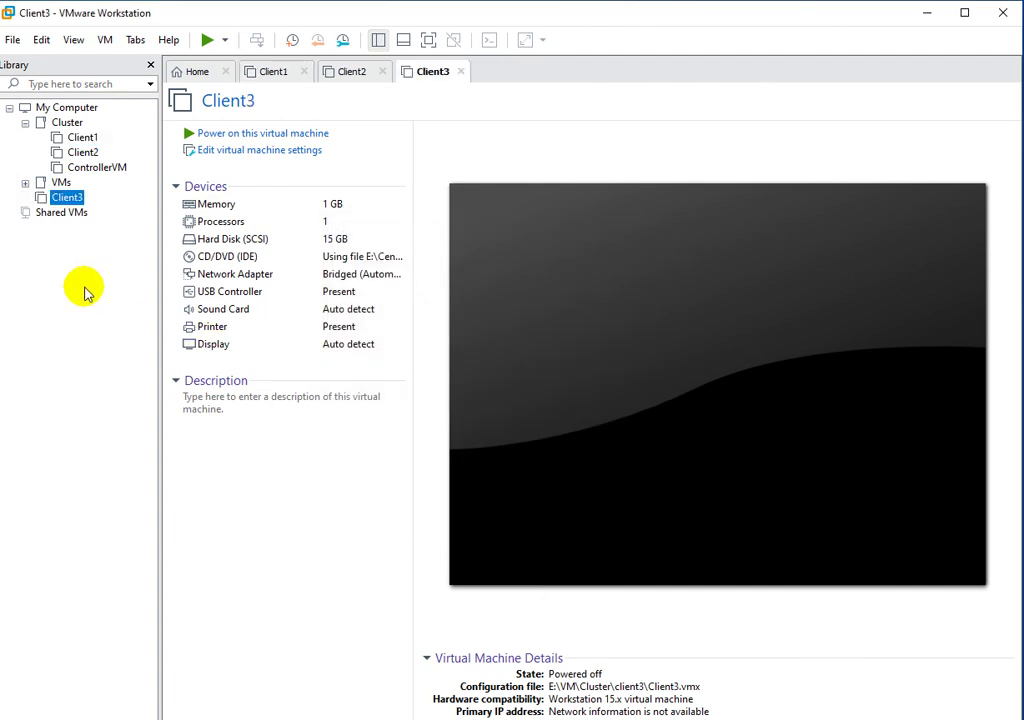
# Move Client3 into the Cluster library folder below Client1, then view Client1's and Client2's summaries.
pyautogui.moveTo(76, 203); pyautogui.dragTo(92, 139)
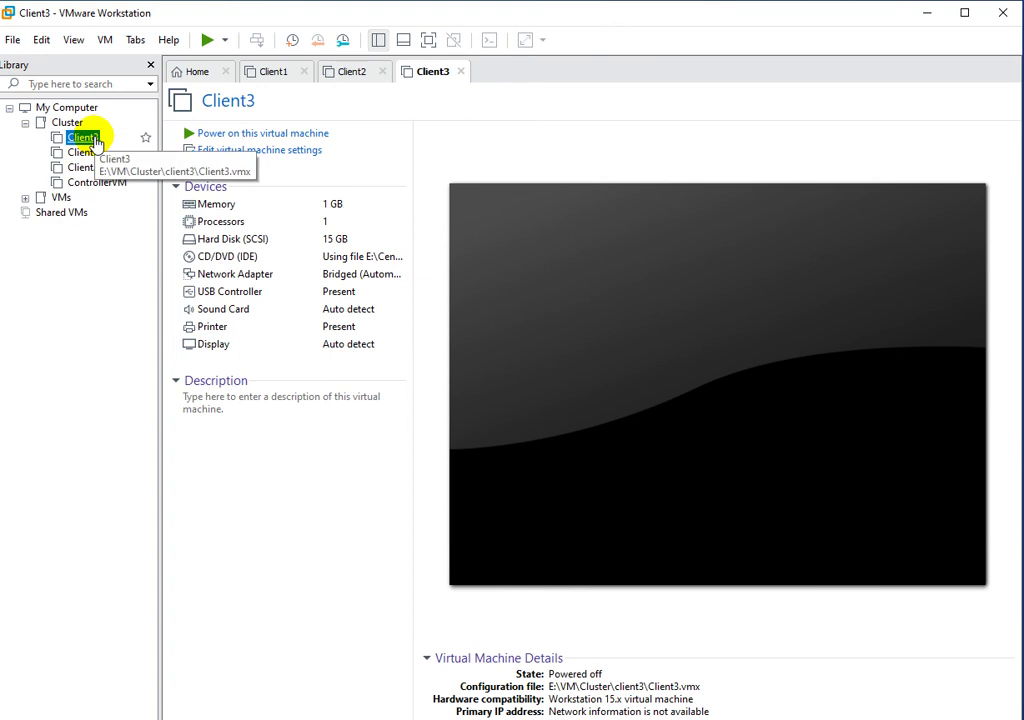
pyautogui.click(107, 295)
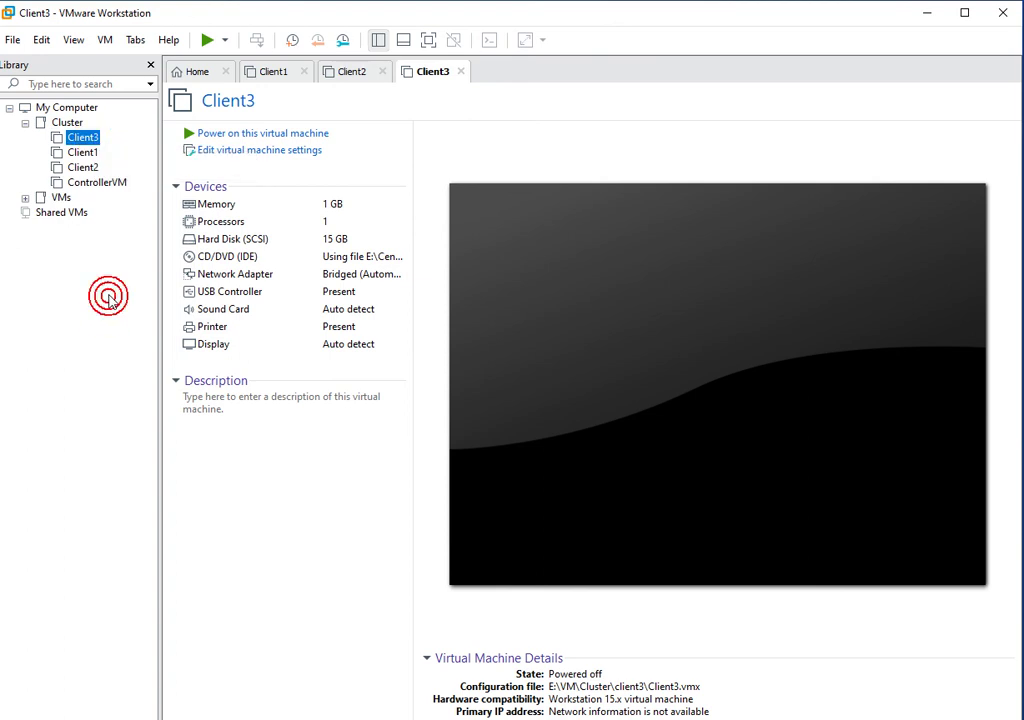
pyautogui.moveTo(88, 158)
pyautogui.mouseDown()
pyautogui.moveTo(71, 141)
pyautogui.moveTo(96, 169)
pyautogui.moveTo(100, 151)
pyautogui.moveTo(97, 181)
pyautogui.moveTo(95, 137)
pyautogui.mouseUp()
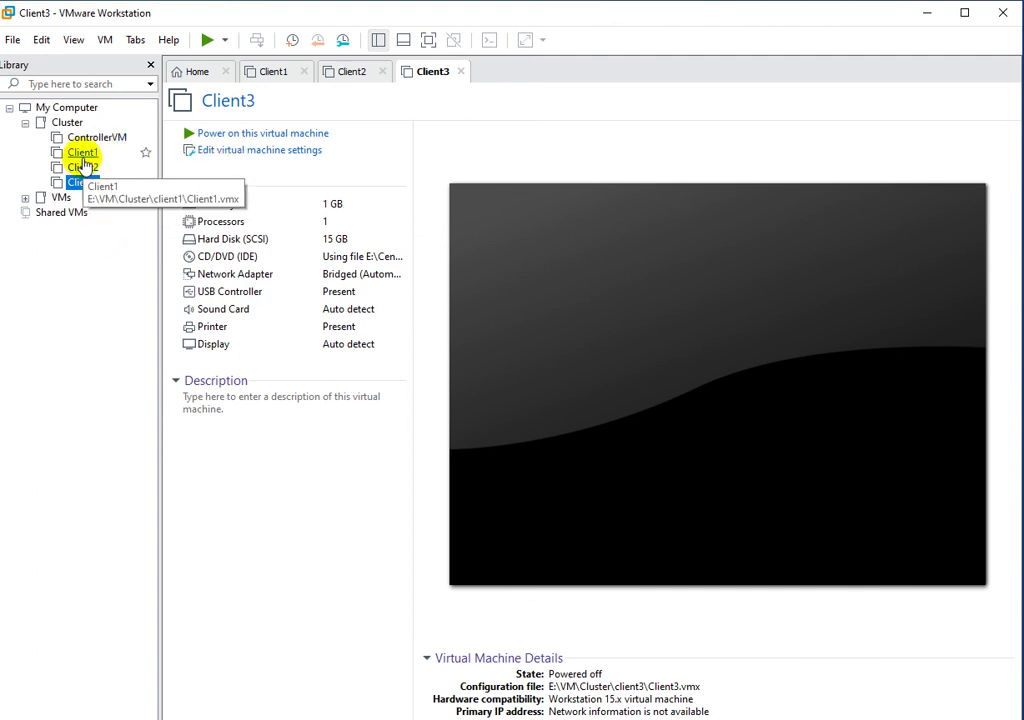
pyautogui.click(82, 153)
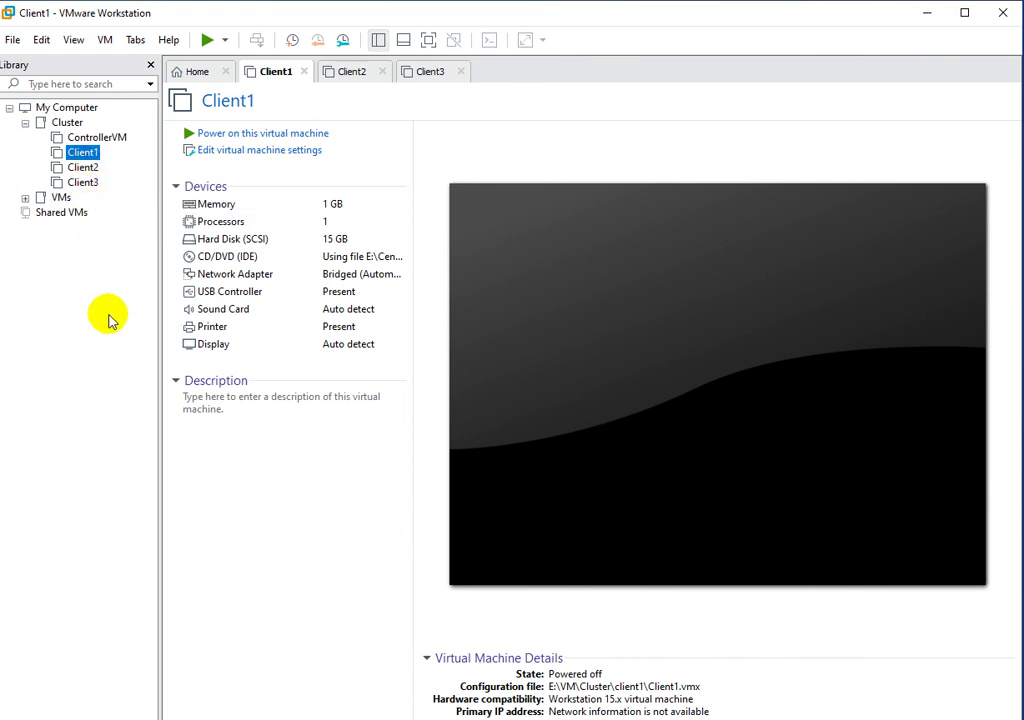
pyautogui.click(84, 170)
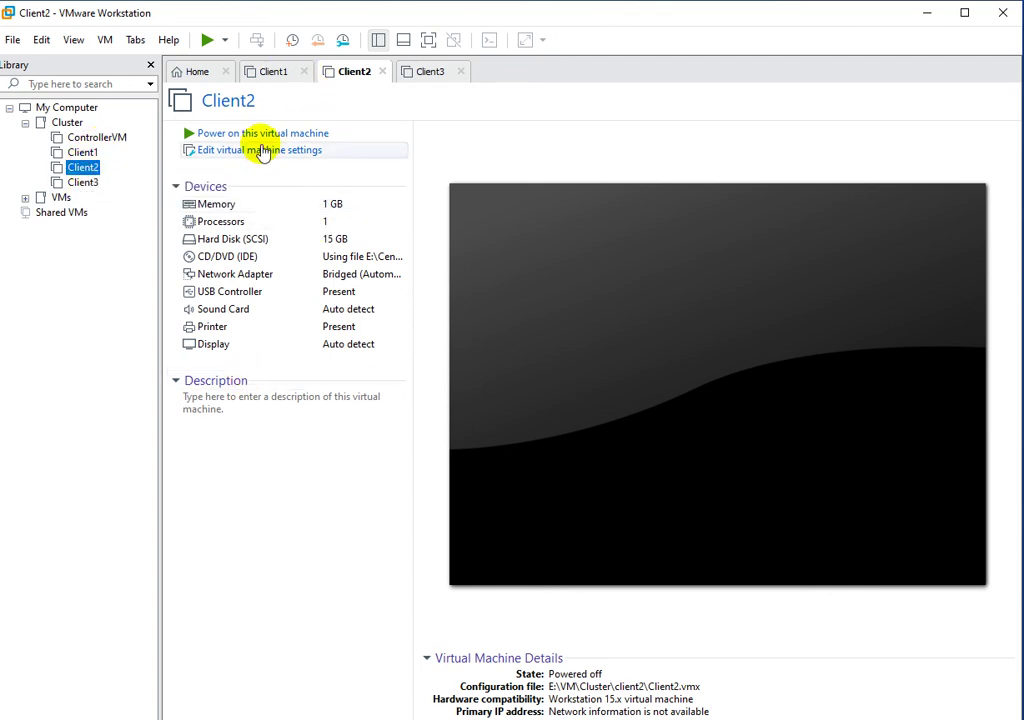
# Remove Client2's existing network adapter, add a new Bridged network adapter, and save the settings.
pyautogui.rightClick(83, 167)
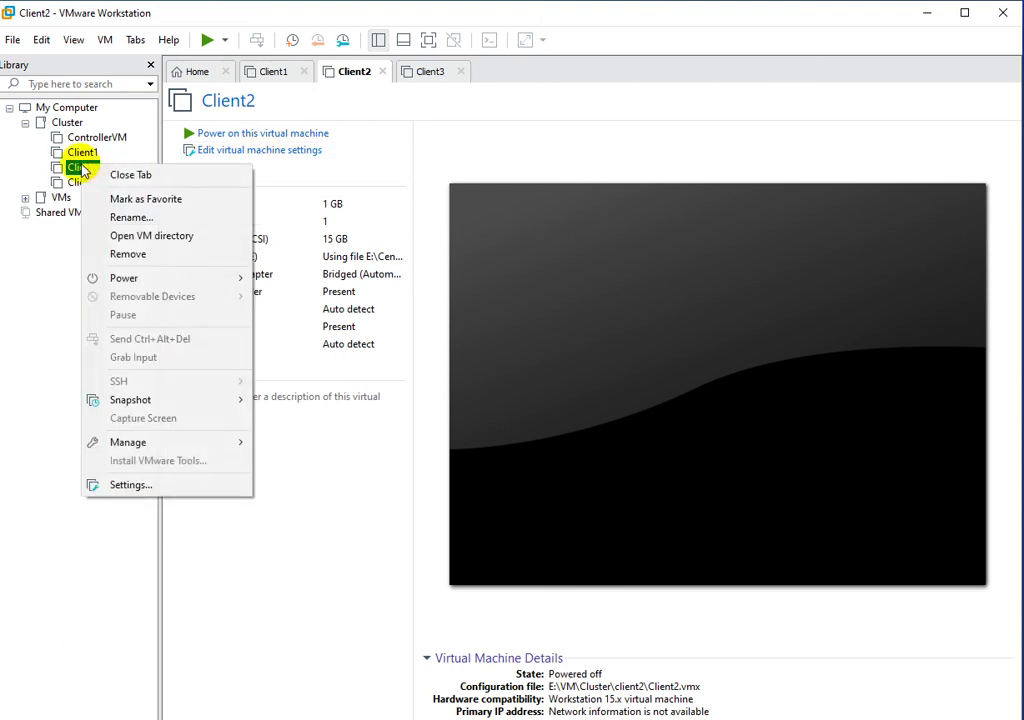
pyautogui.click(130, 485)
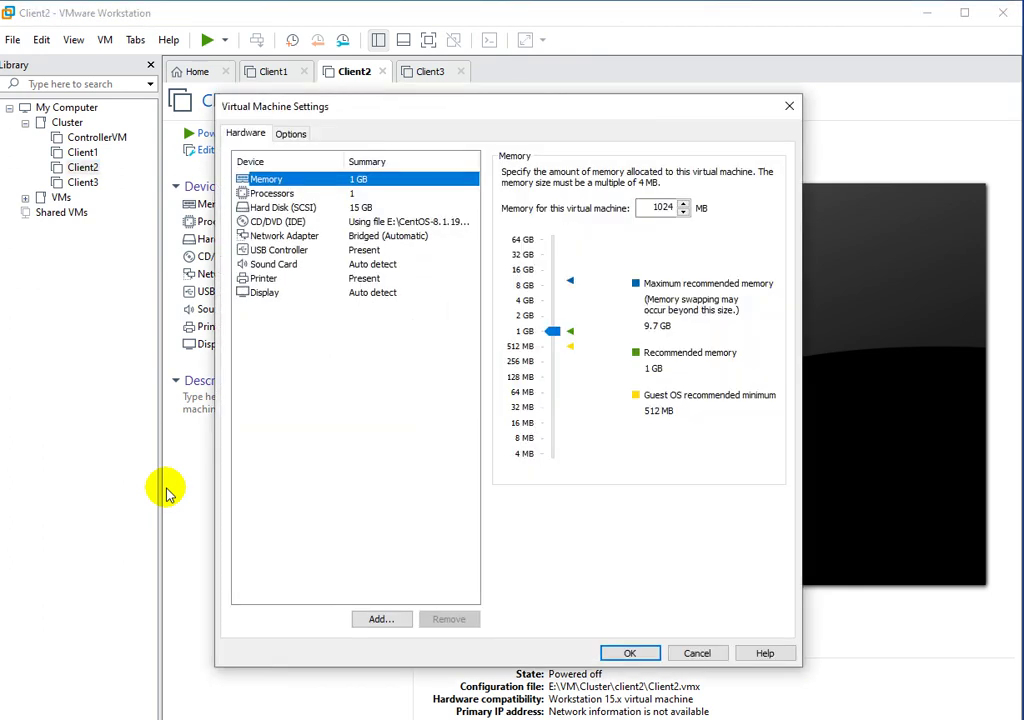
pyautogui.click(291, 235)
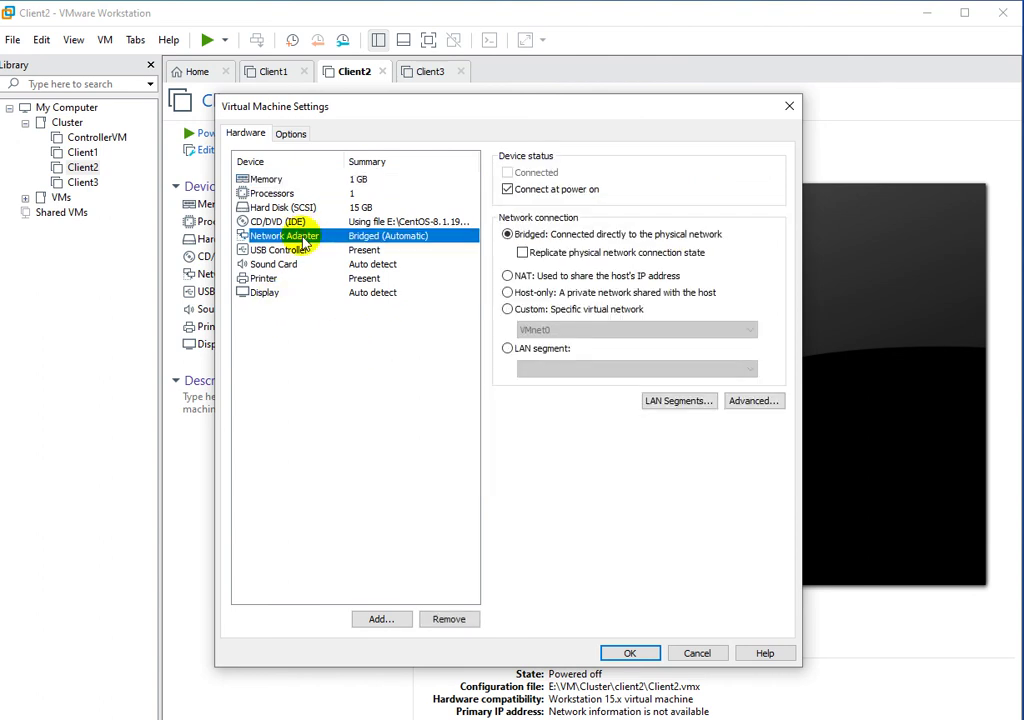
pyautogui.click(452, 621)
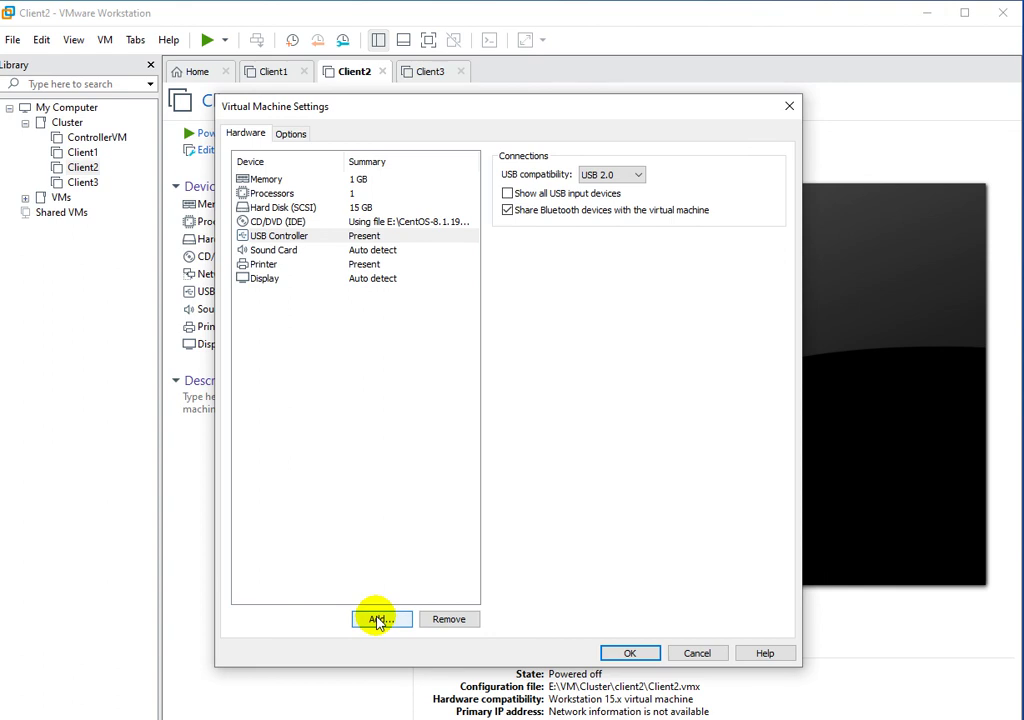
pyautogui.click(377, 619)
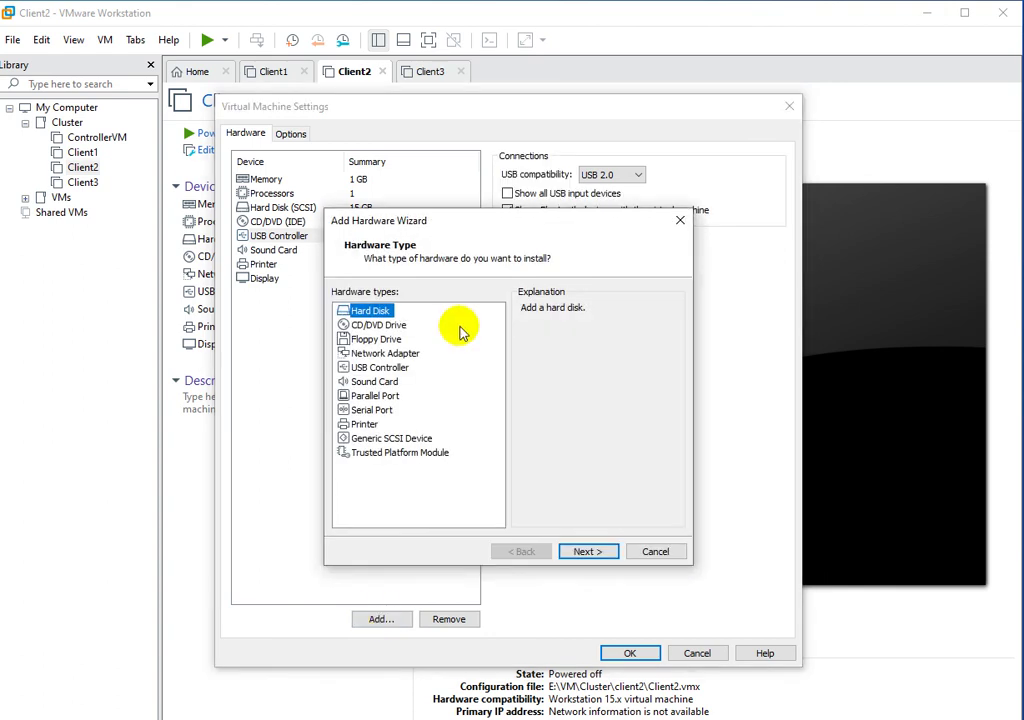
pyautogui.click(365, 353)
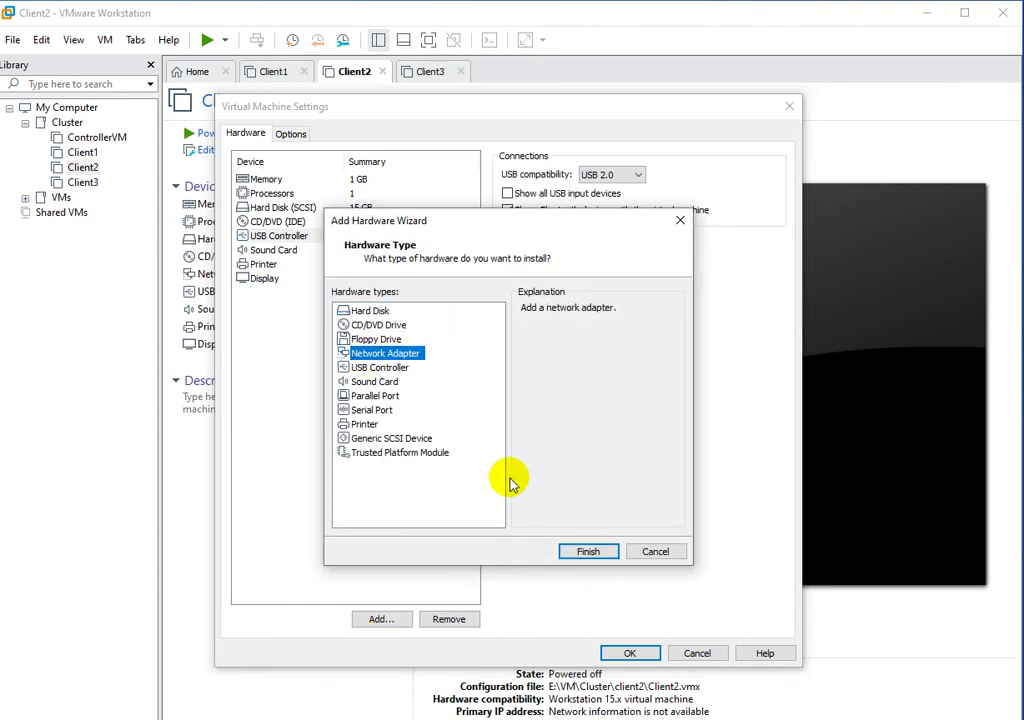
pyautogui.click(582, 550)
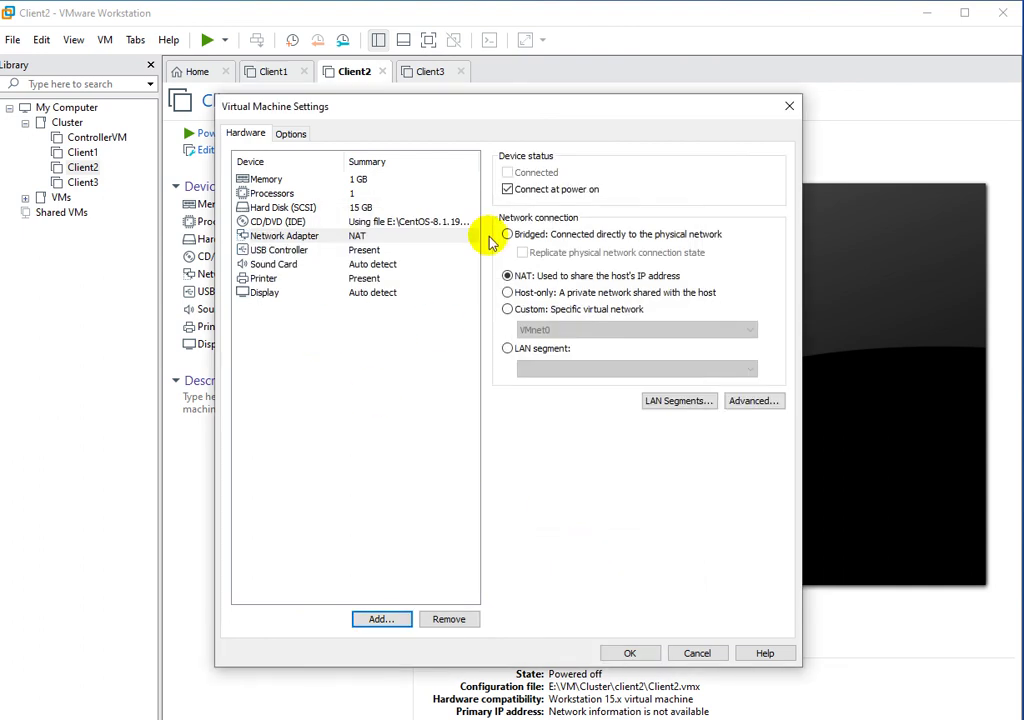
pyautogui.click(508, 236)
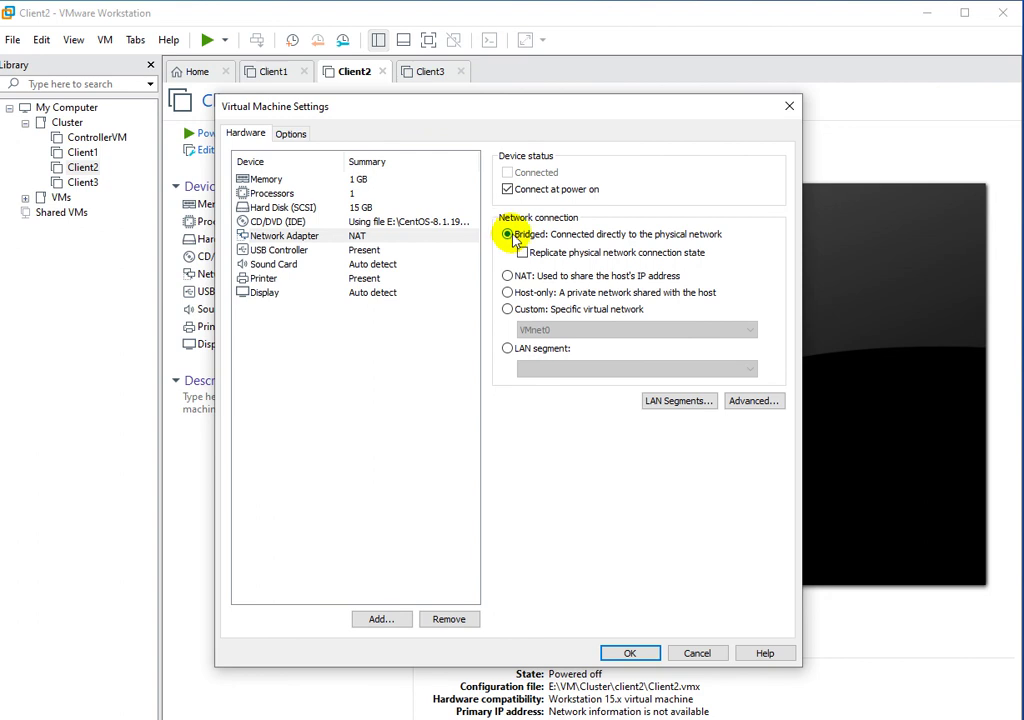
pyautogui.click(629, 654)
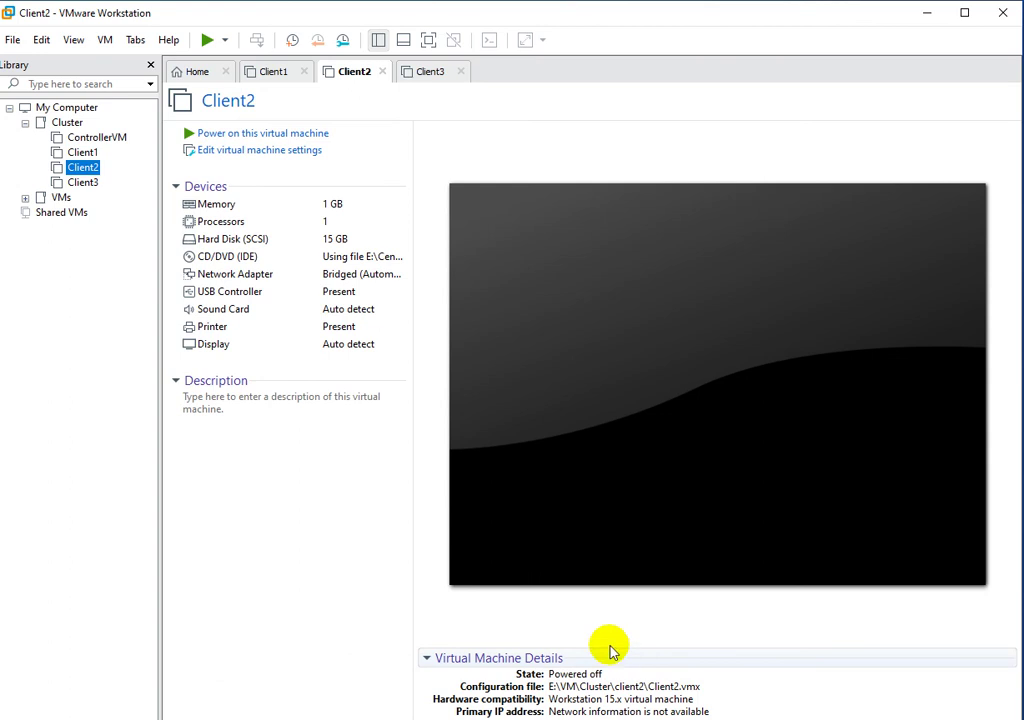
# Remove Client3's existing network adapter, add a new Bridged network adapter, and save the settings.
pyautogui.click(85, 183)
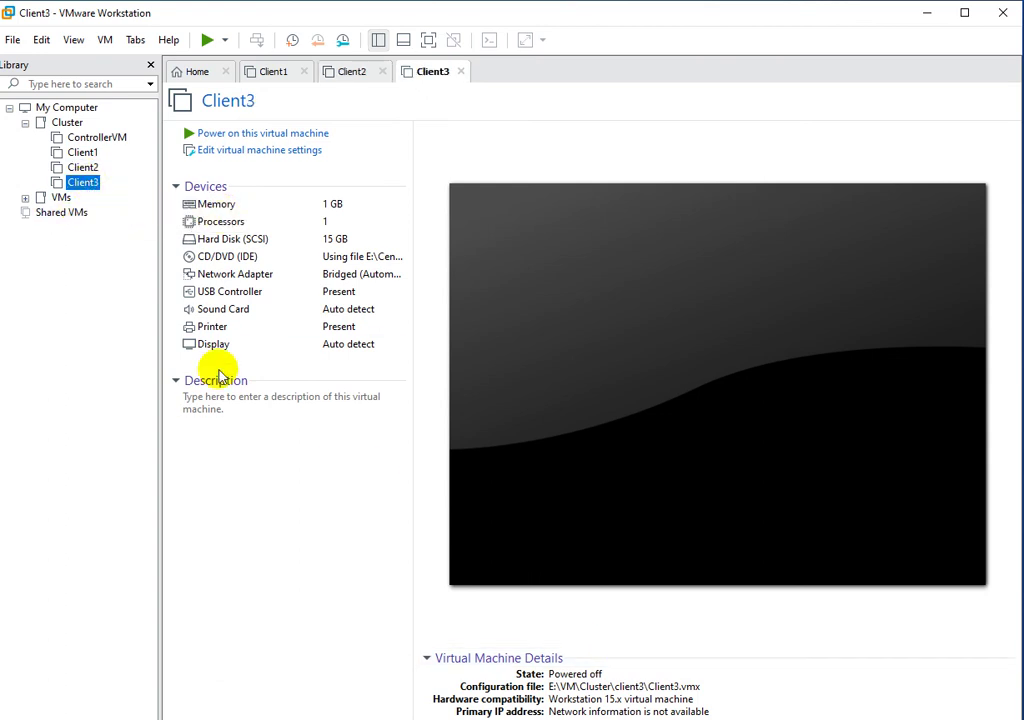
pyautogui.rightClick(84, 183)
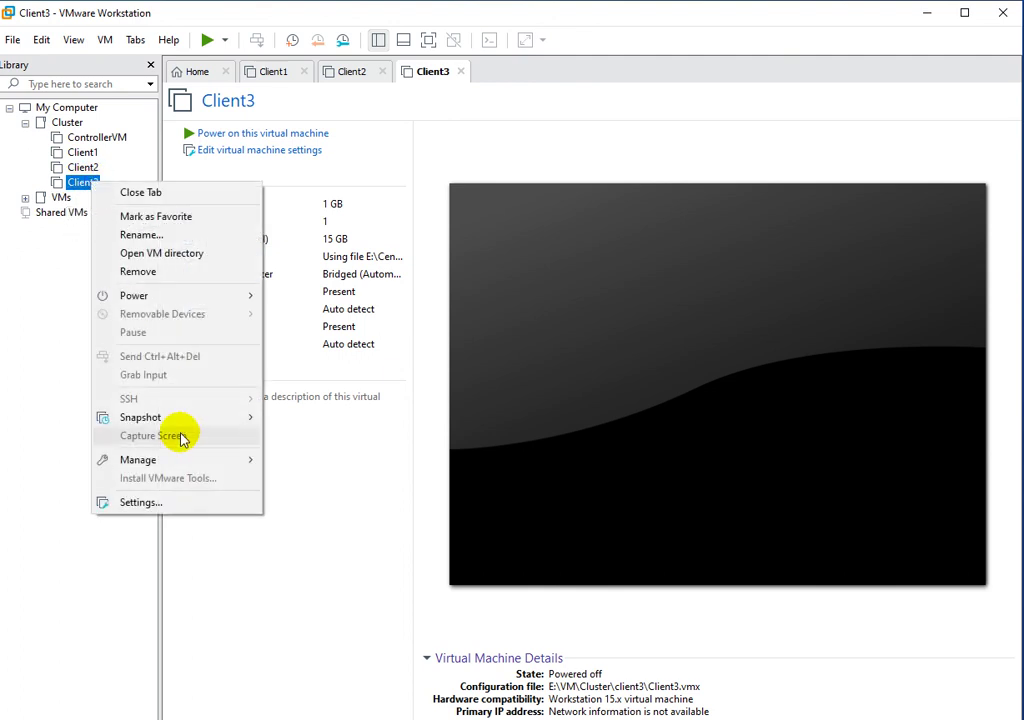
pyautogui.click(167, 503)
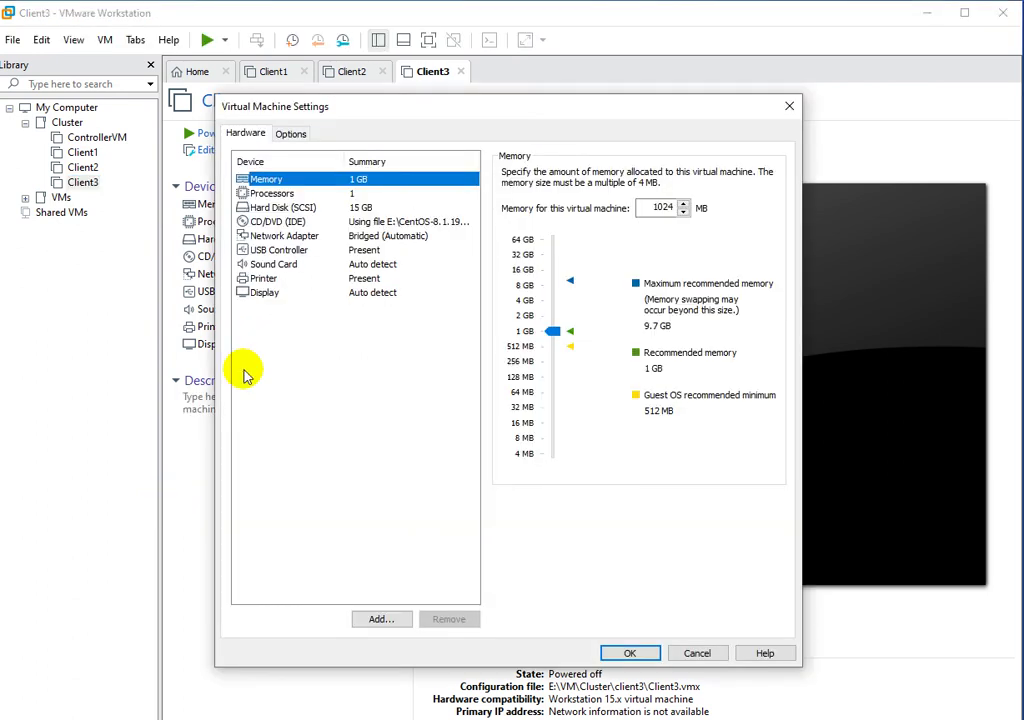
pyautogui.click(292, 236)
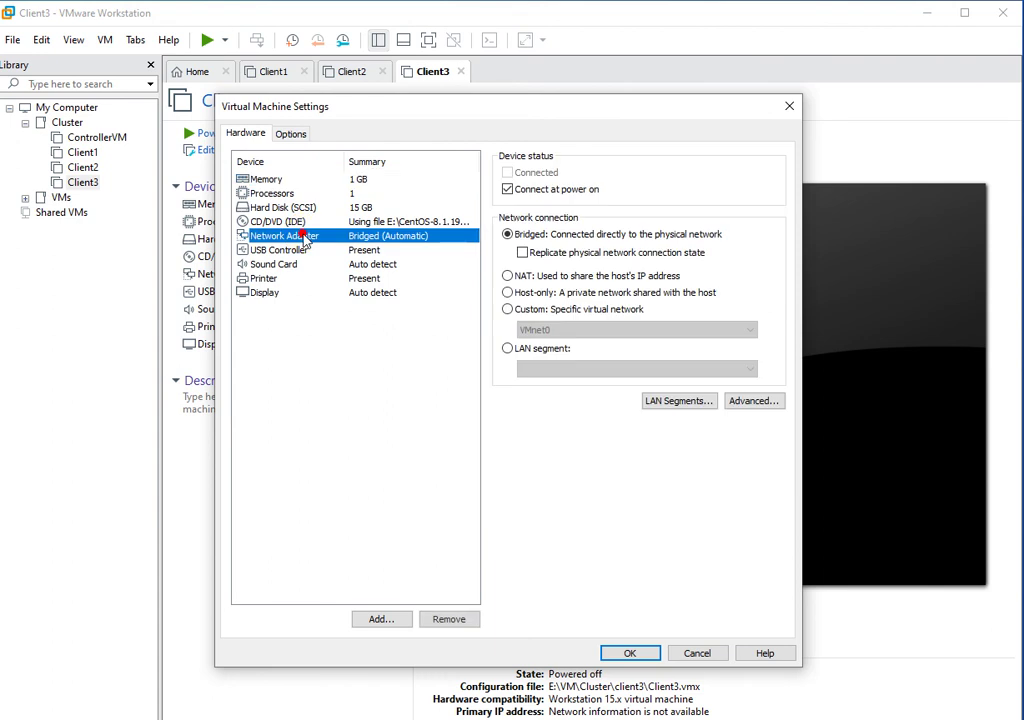
pyautogui.click(452, 619)
pyautogui.click(388, 620)
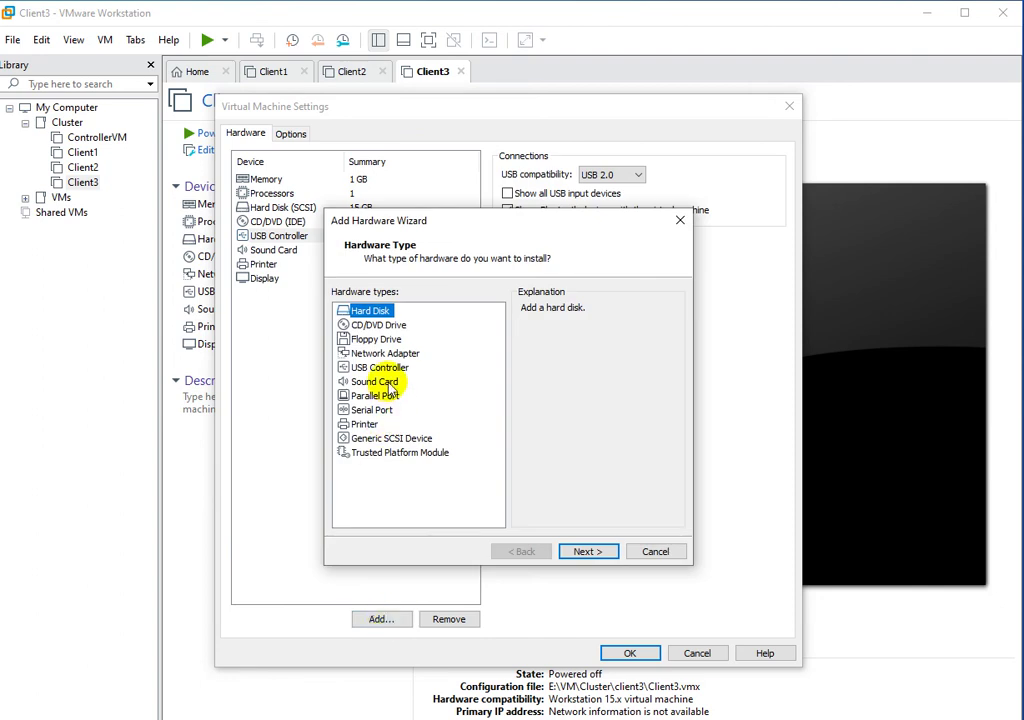
pyautogui.click(390, 355)
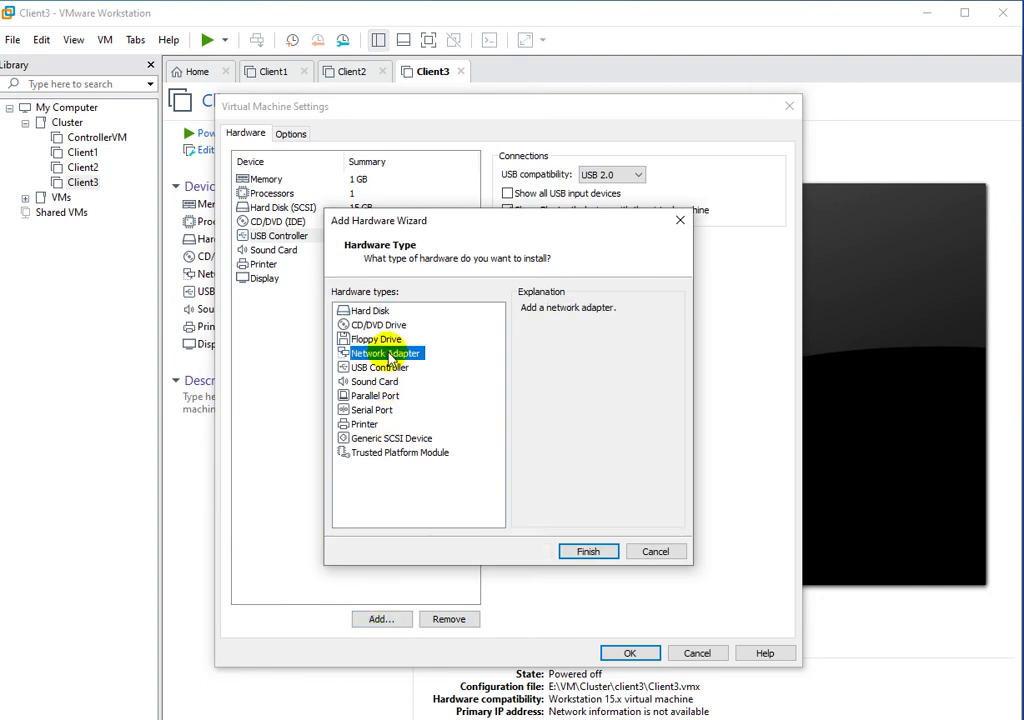
pyautogui.click(581, 553)
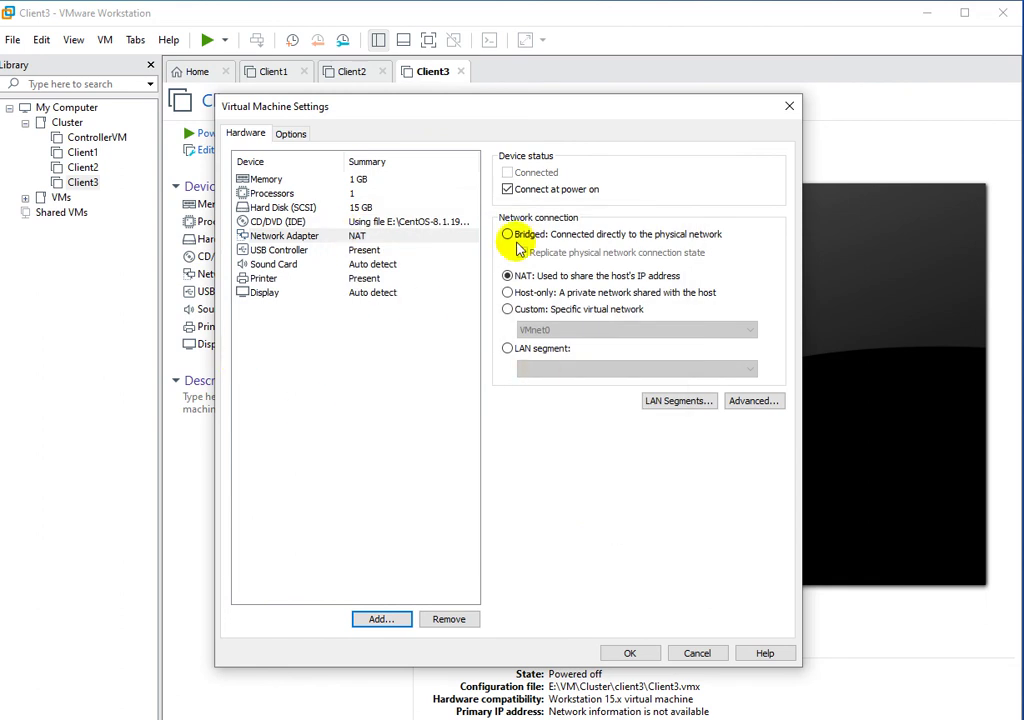
pyautogui.click(508, 235)
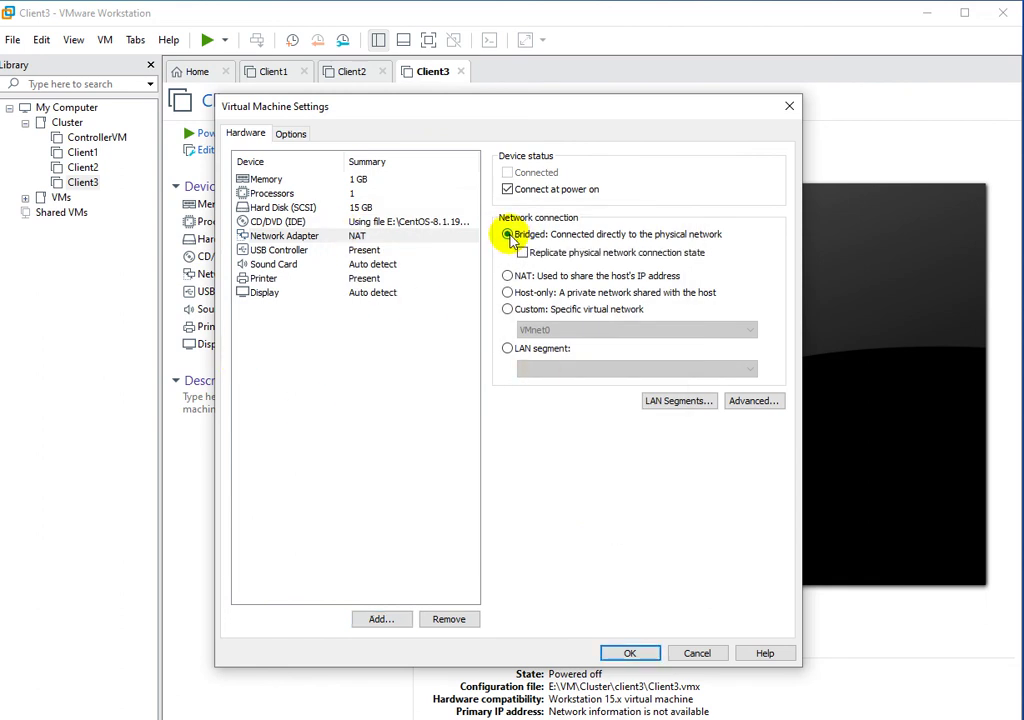
pyautogui.click(632, 653)
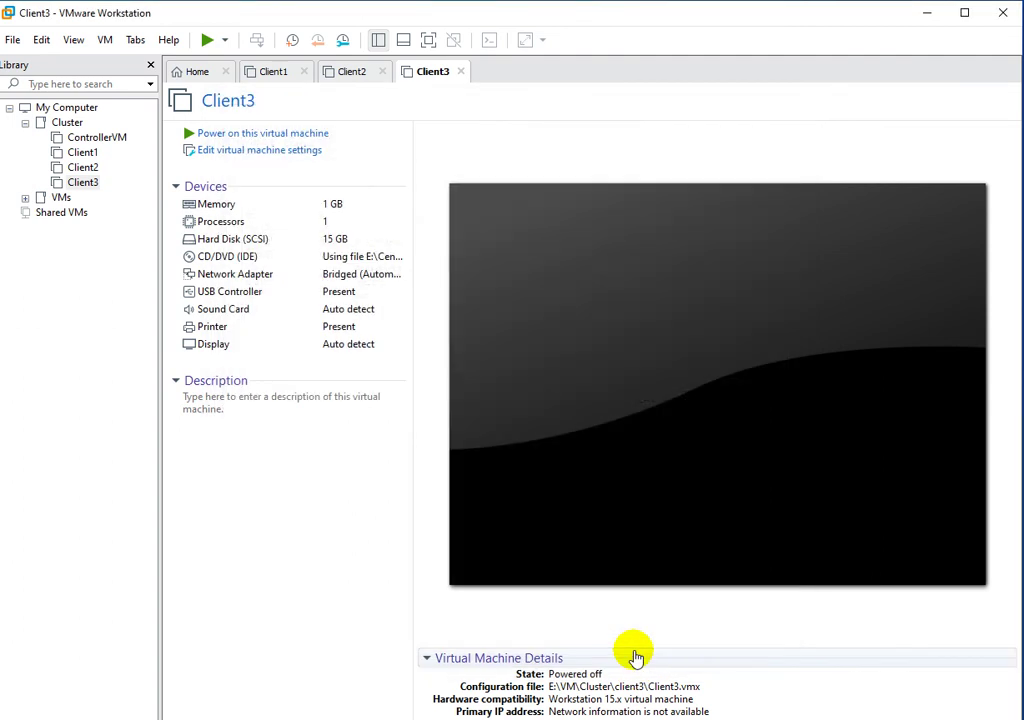
# Close the Client1, Client2 and Client3 tabs, leaving only the Home page.
pyautogui.click(305, 76)
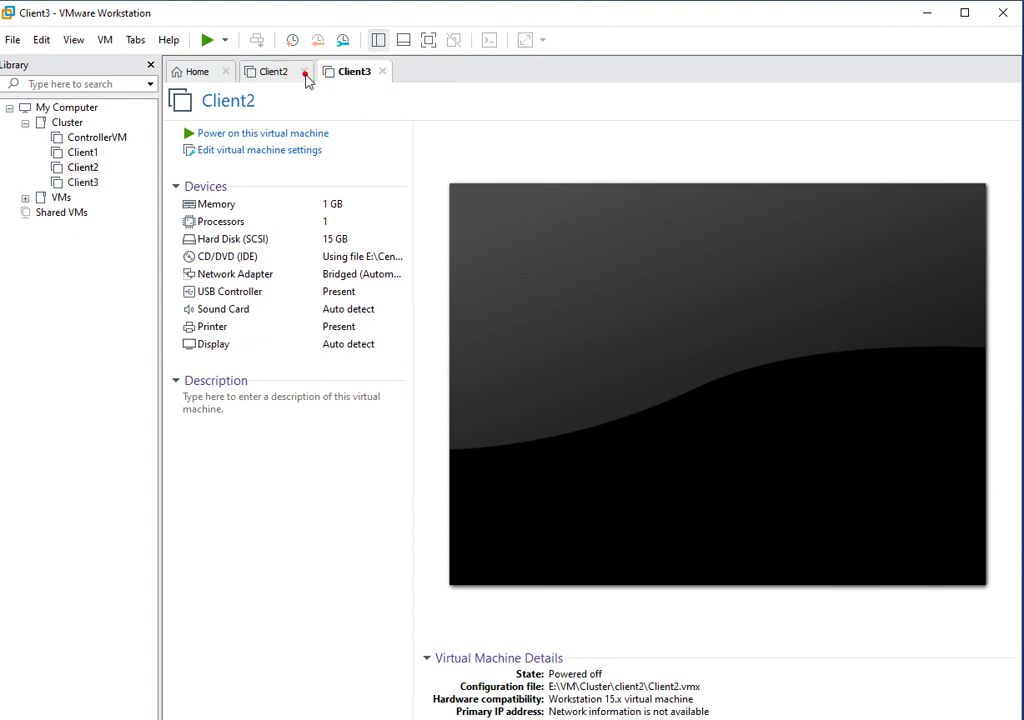
pyautogui.click(305, 76)
pyautogui.click(305, 76)
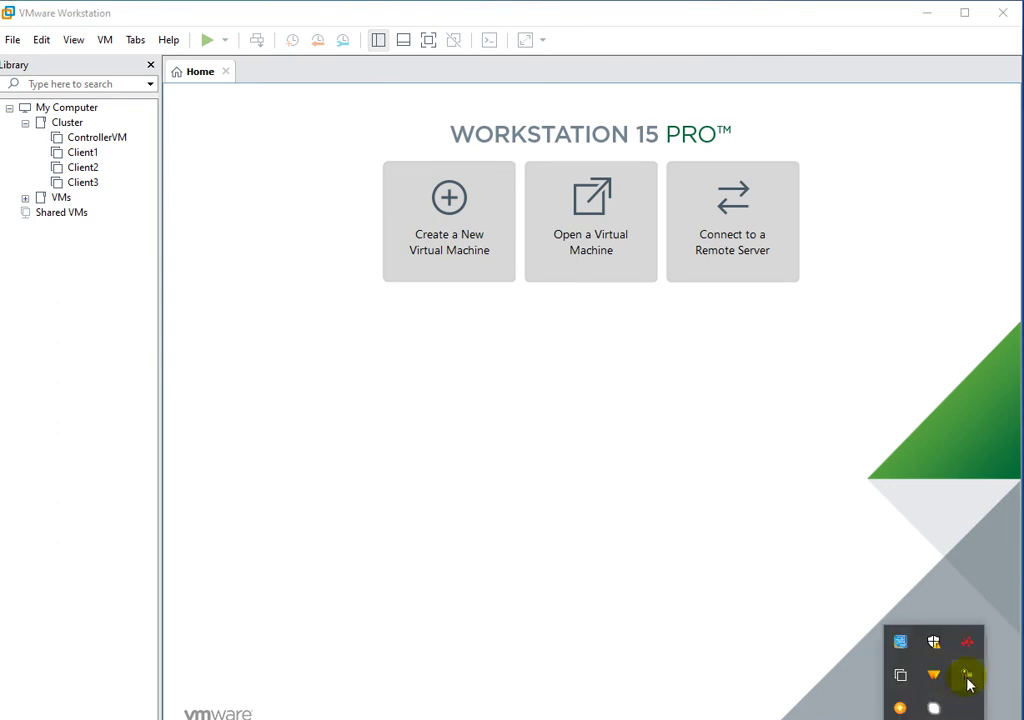
pyautogui.click(967, 678)
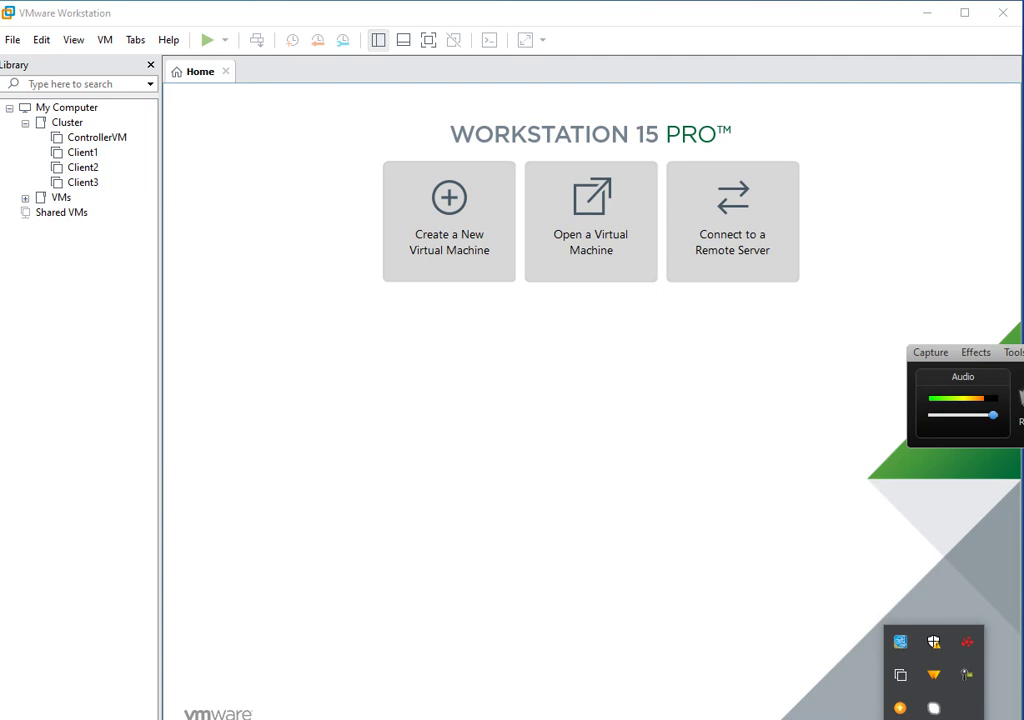